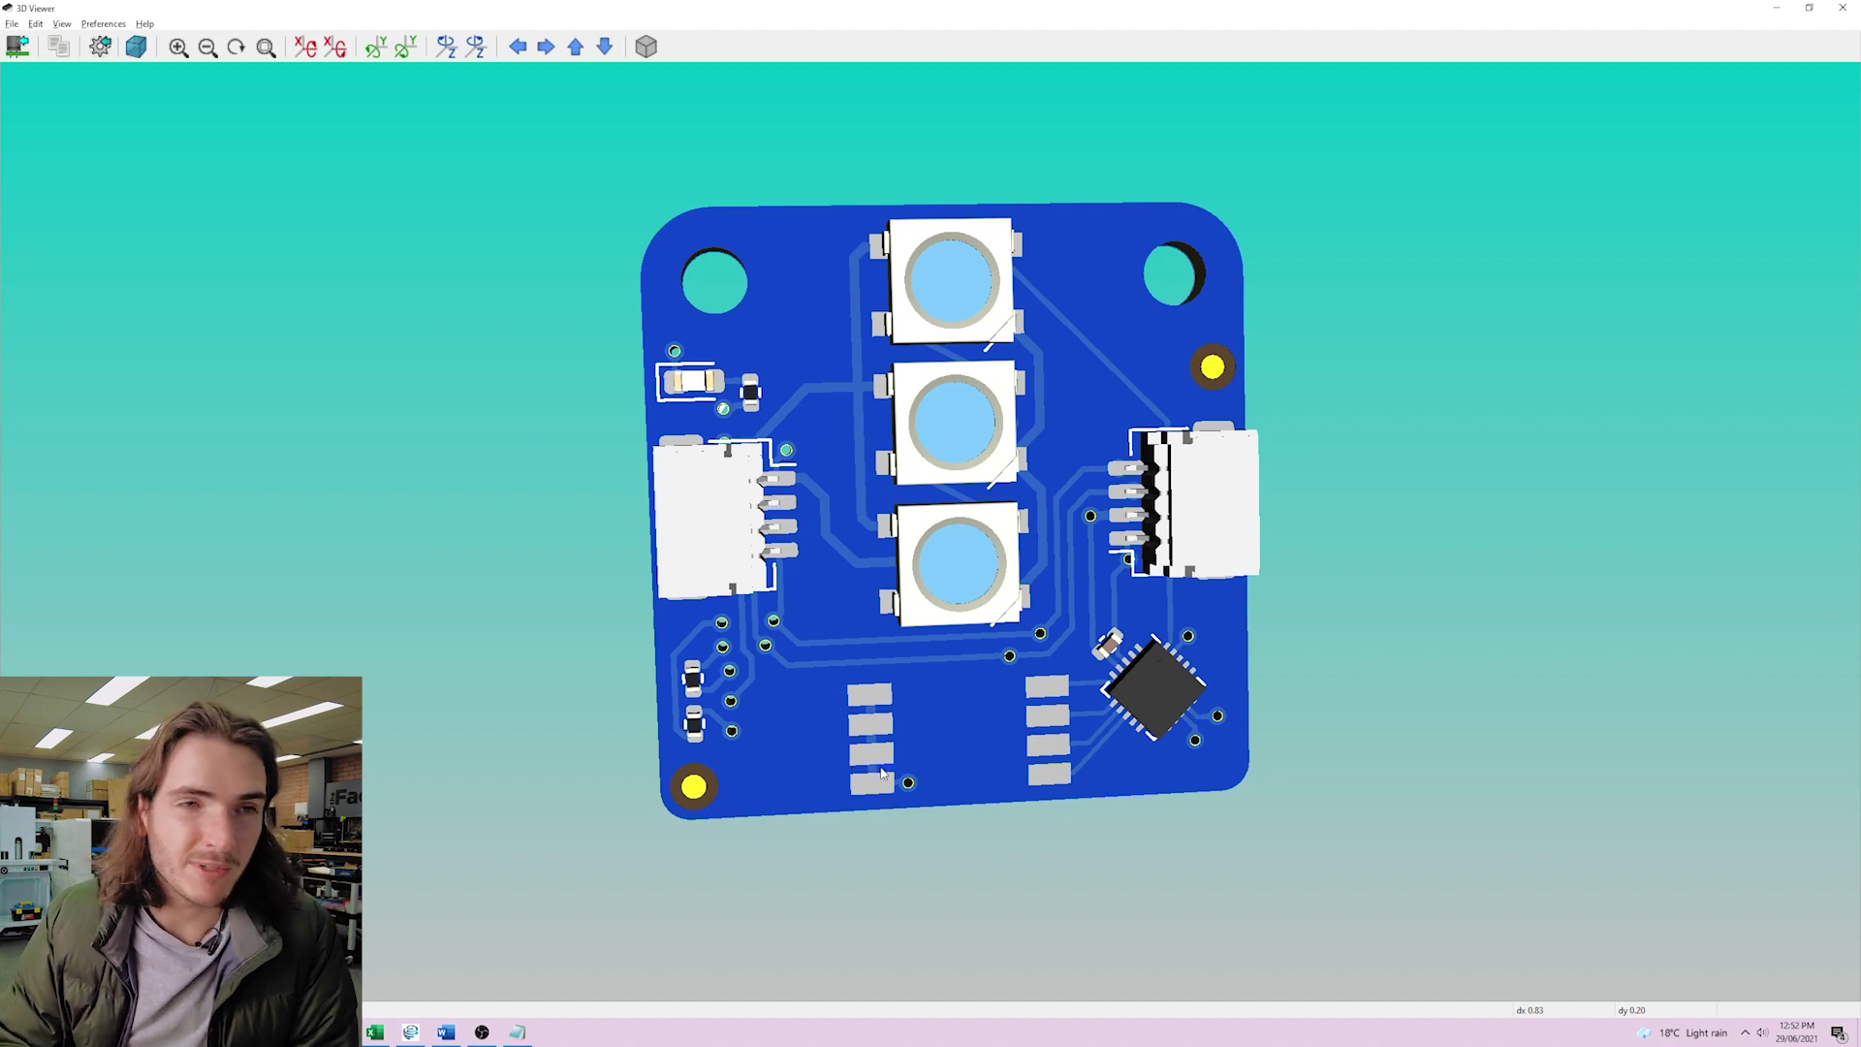
Orbit the GlowBit board model in the 3D Viewer to see it at an angle
left_click_drag(979, 745, 1107, 695)
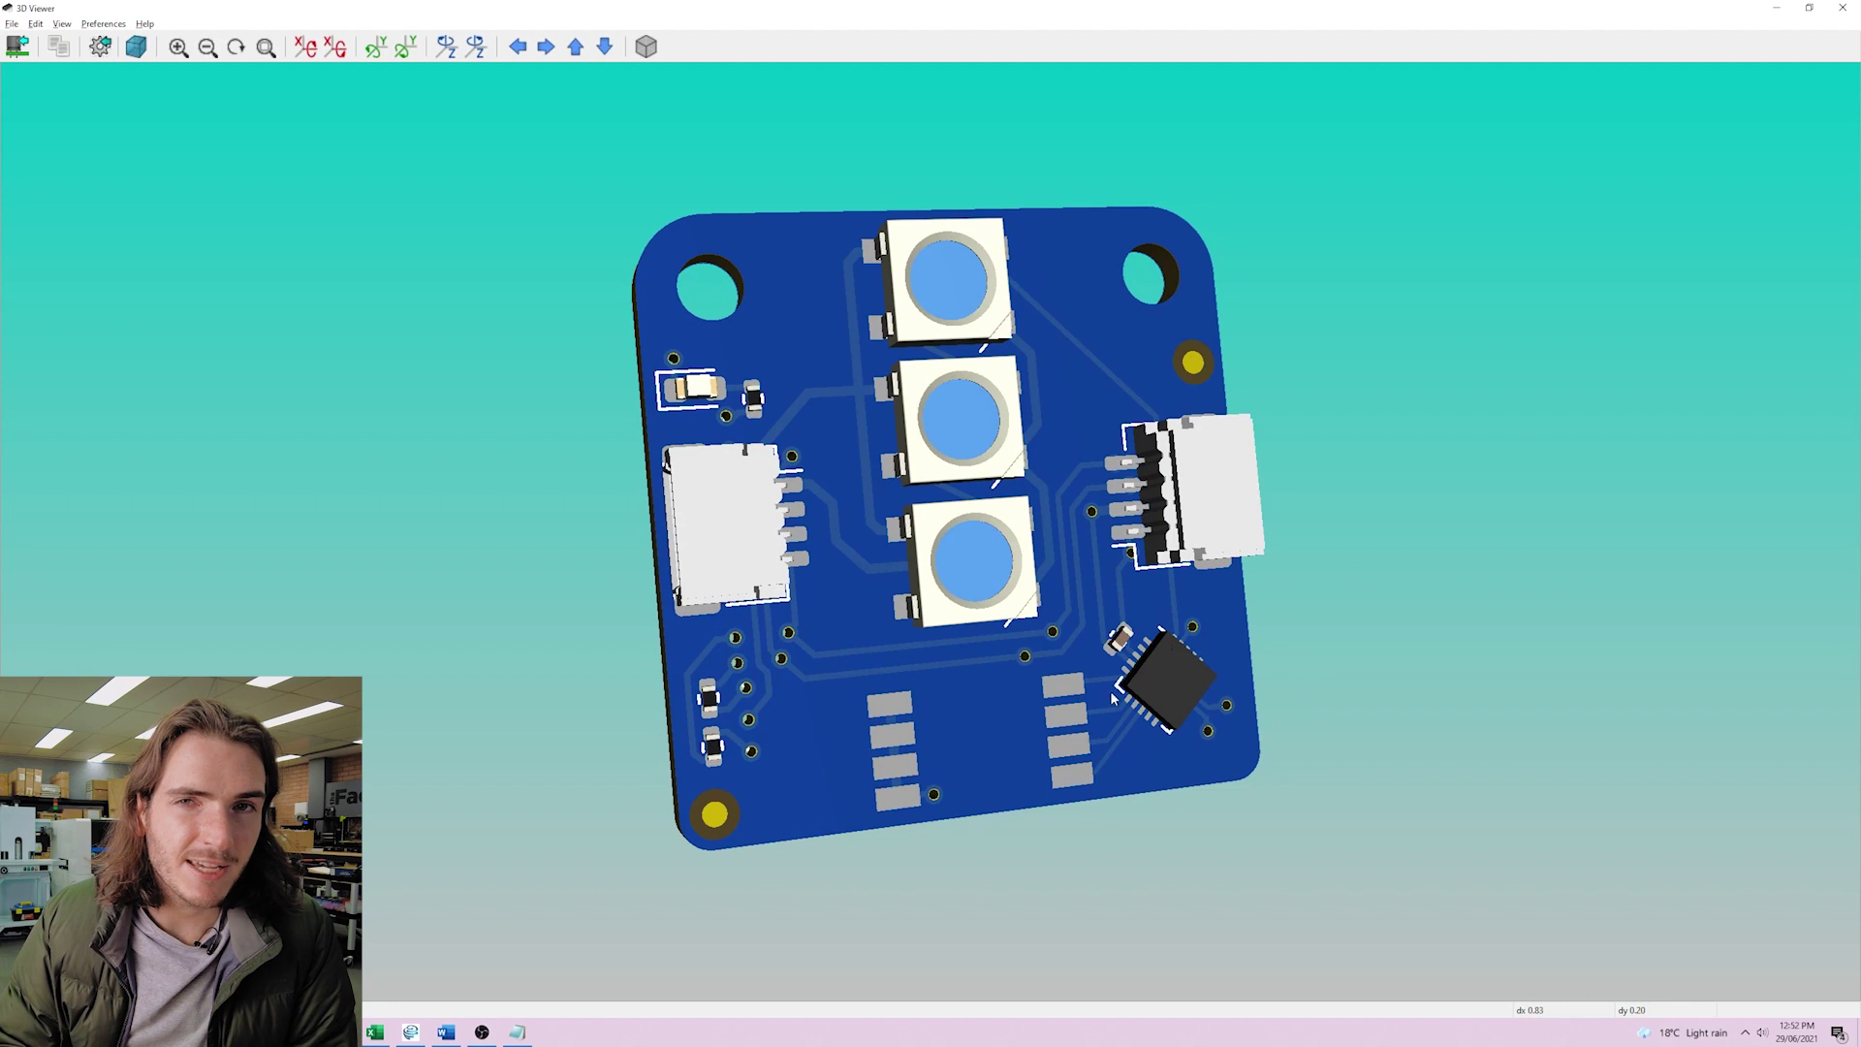
left_click(1777, 8)
scroll(926, 485, "down", 2)
scroll(925, 480, "down", 1)
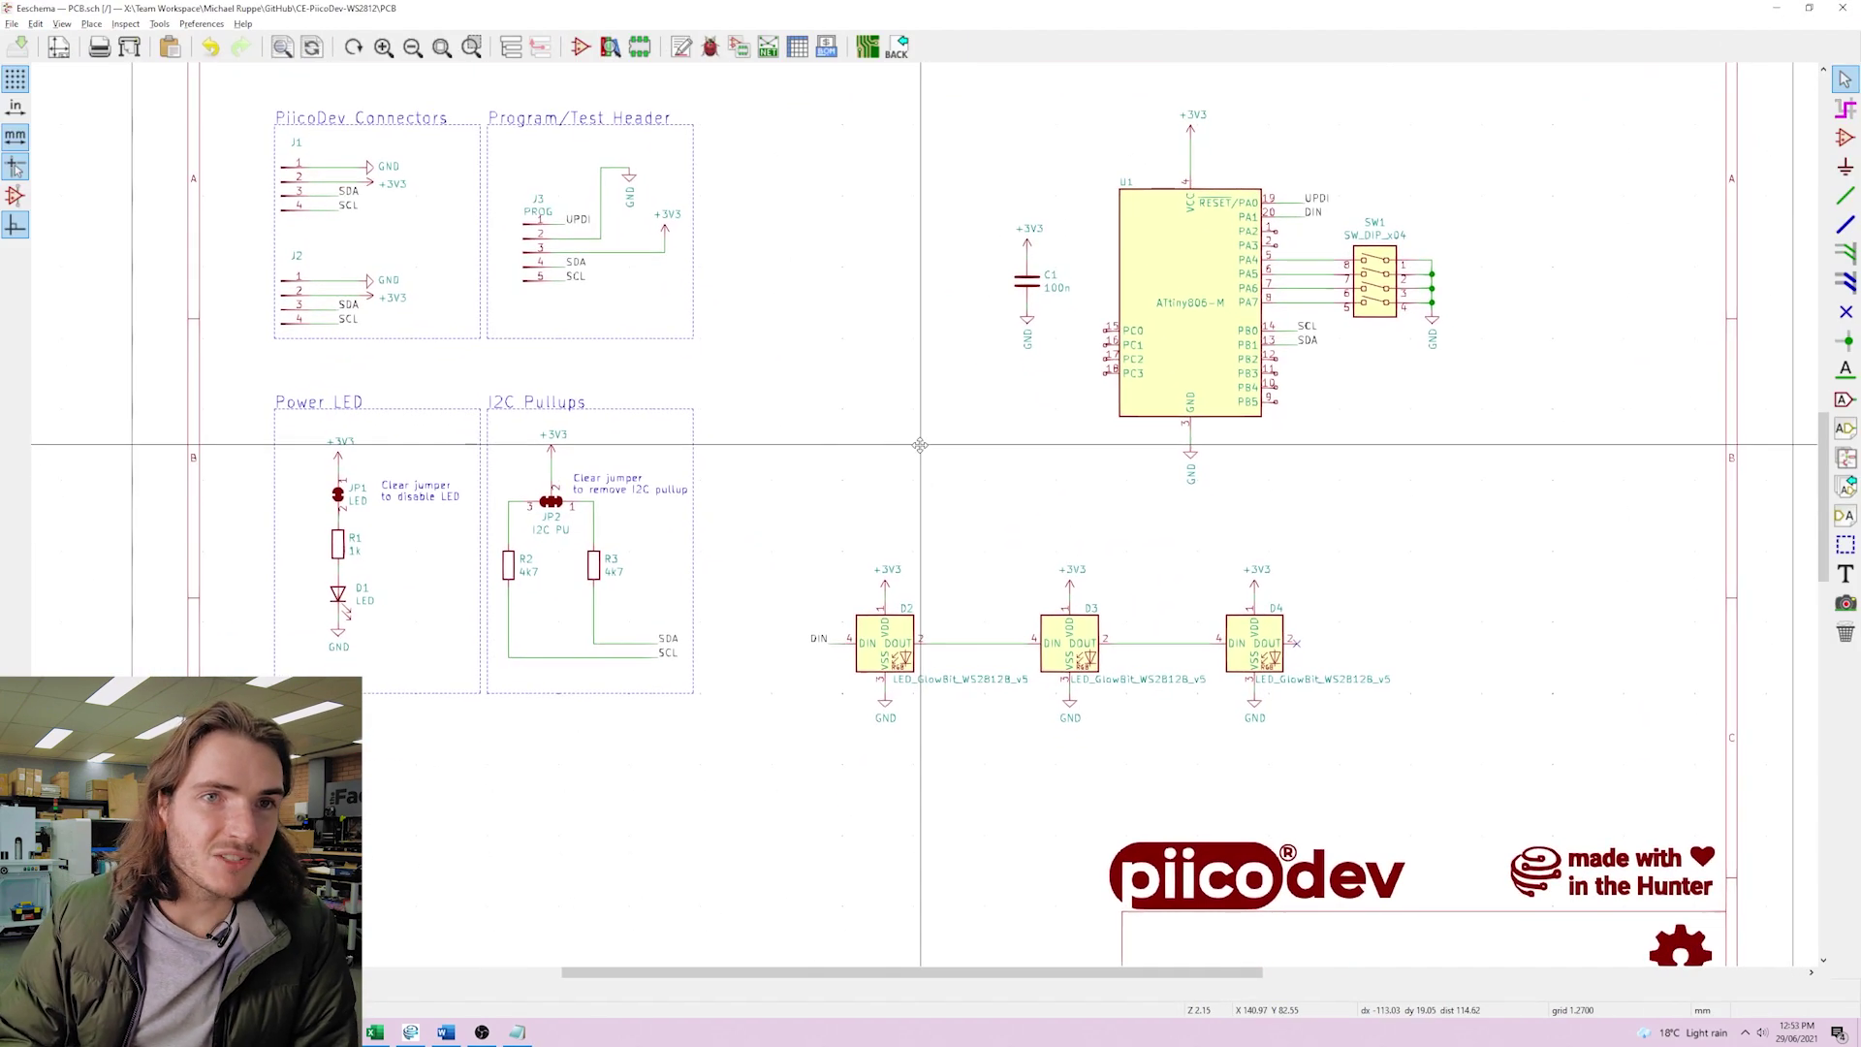
scroll(776, 387, "up", 1)
scroll(776, 388, "left", 1)
scroll(581, 271, "down", 1)
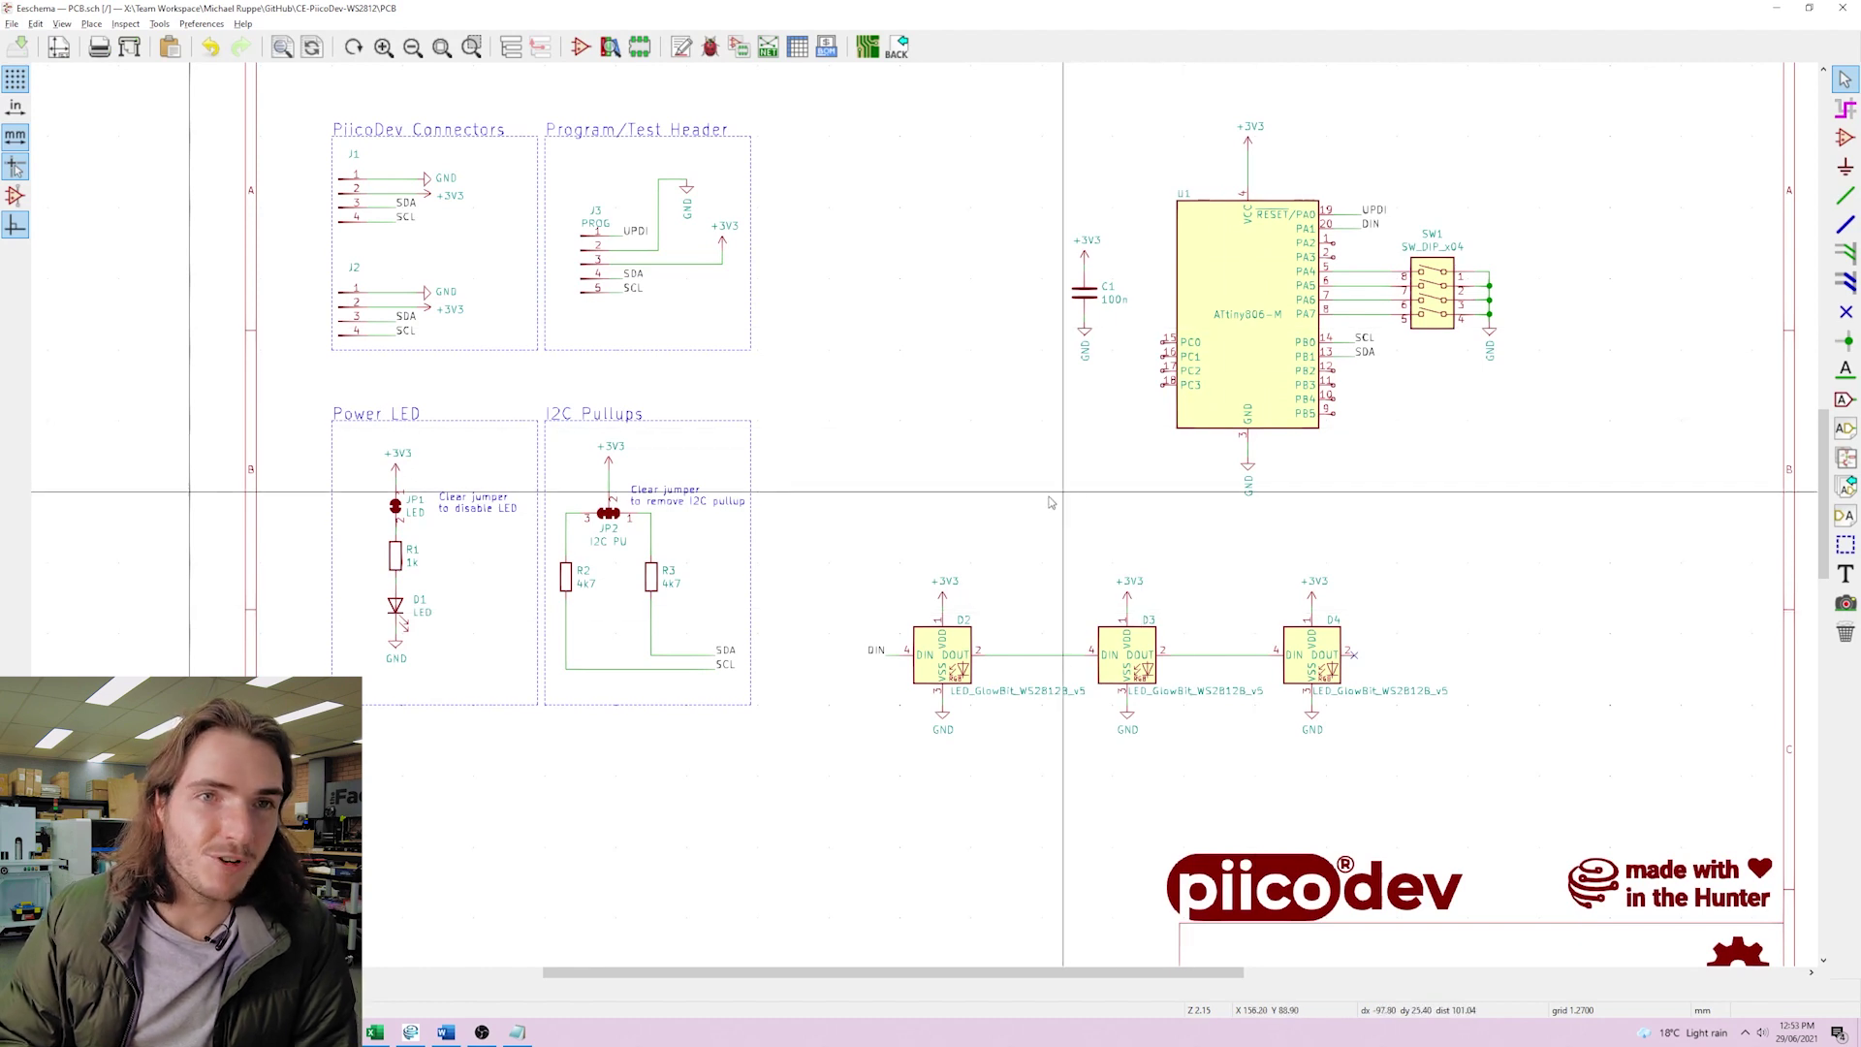
middle_click_drag(1028, 509, 925, 553)
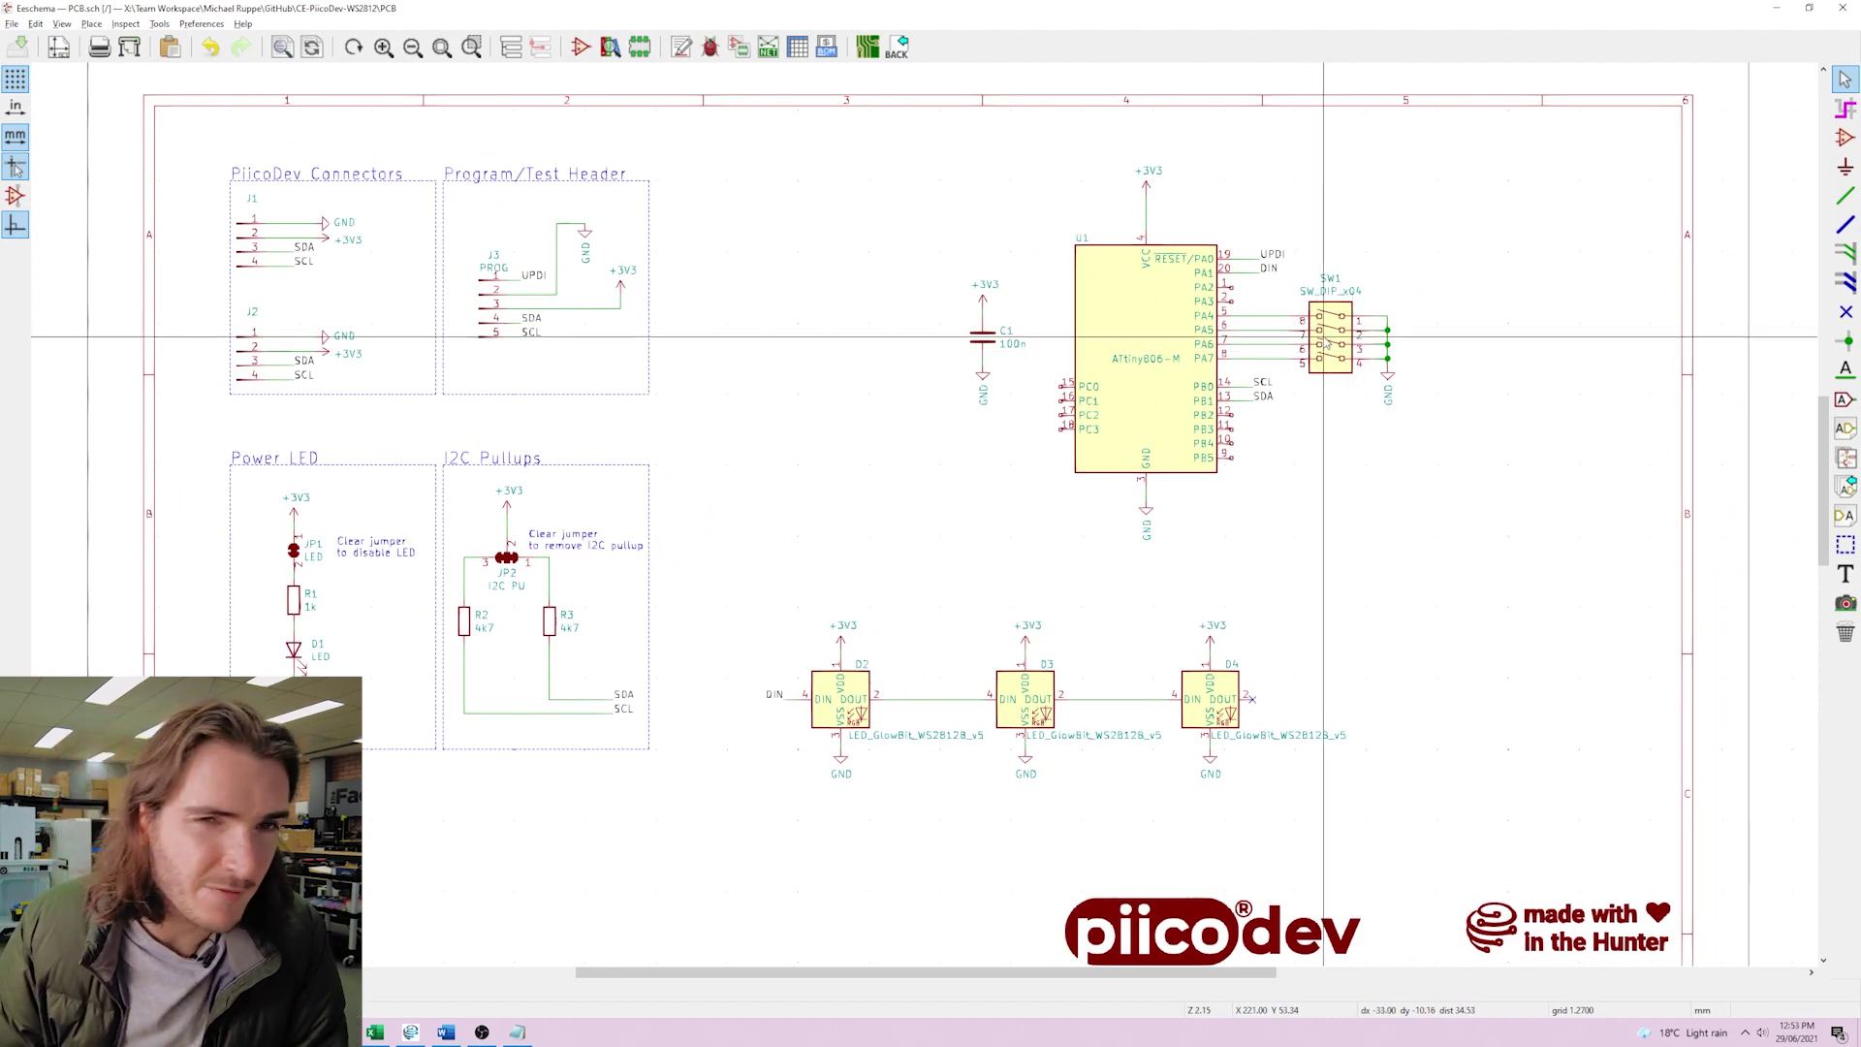
scroll(853, 572, "down", 2)
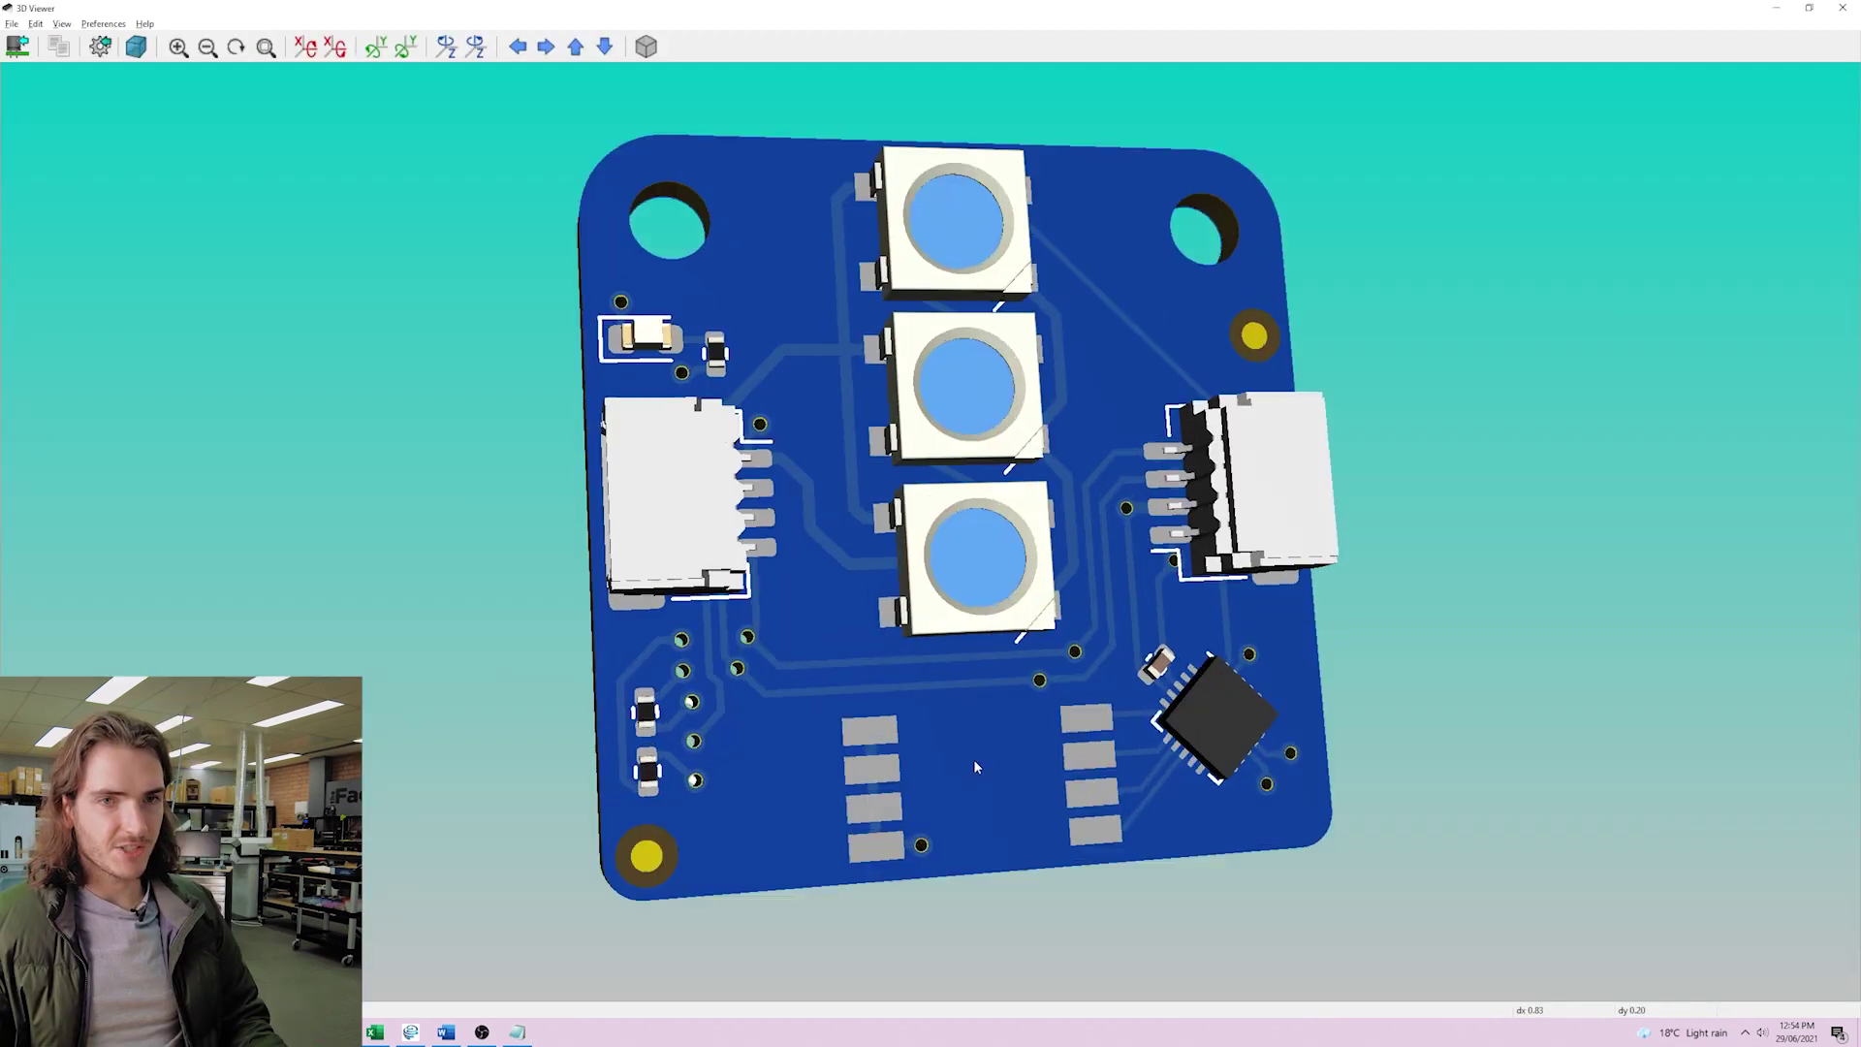
Zoom in and back out on the GlowBit board model in the 3D Viewer
scroll(974, 759, "up", 4)
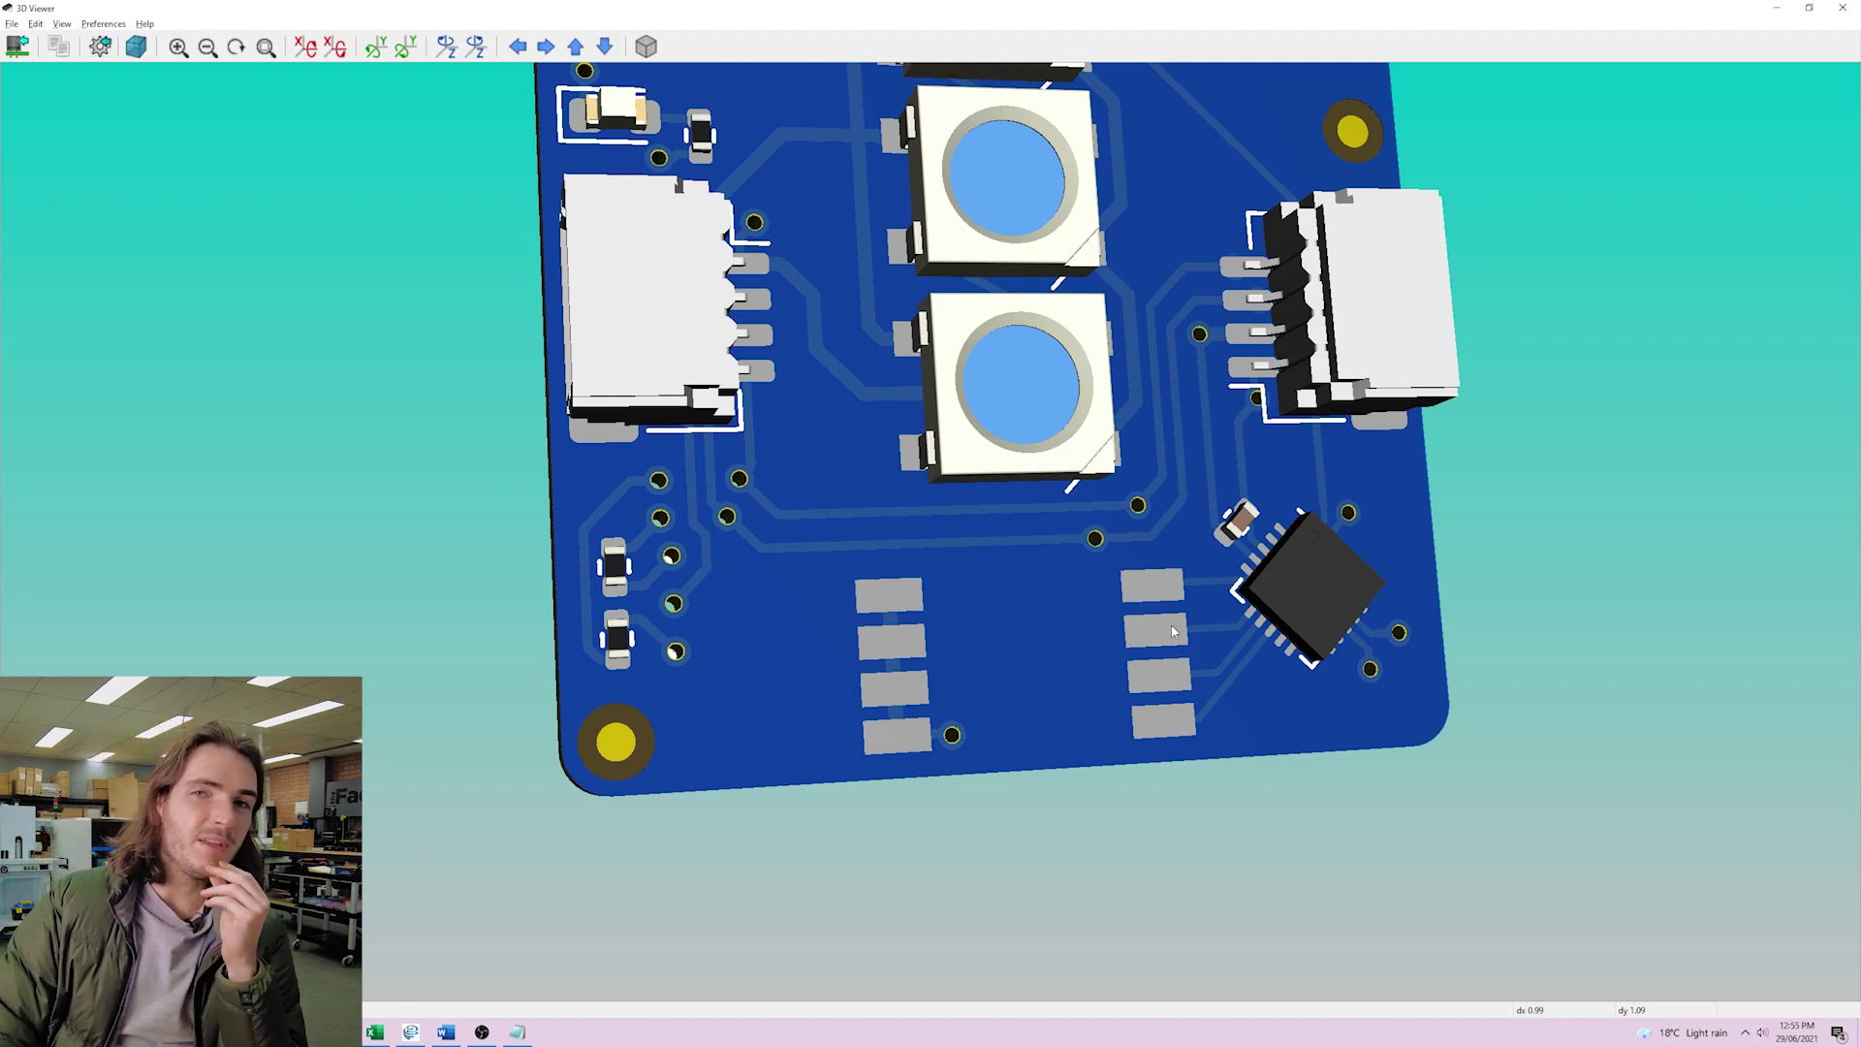
scroll(1184, 573, "down", 2)
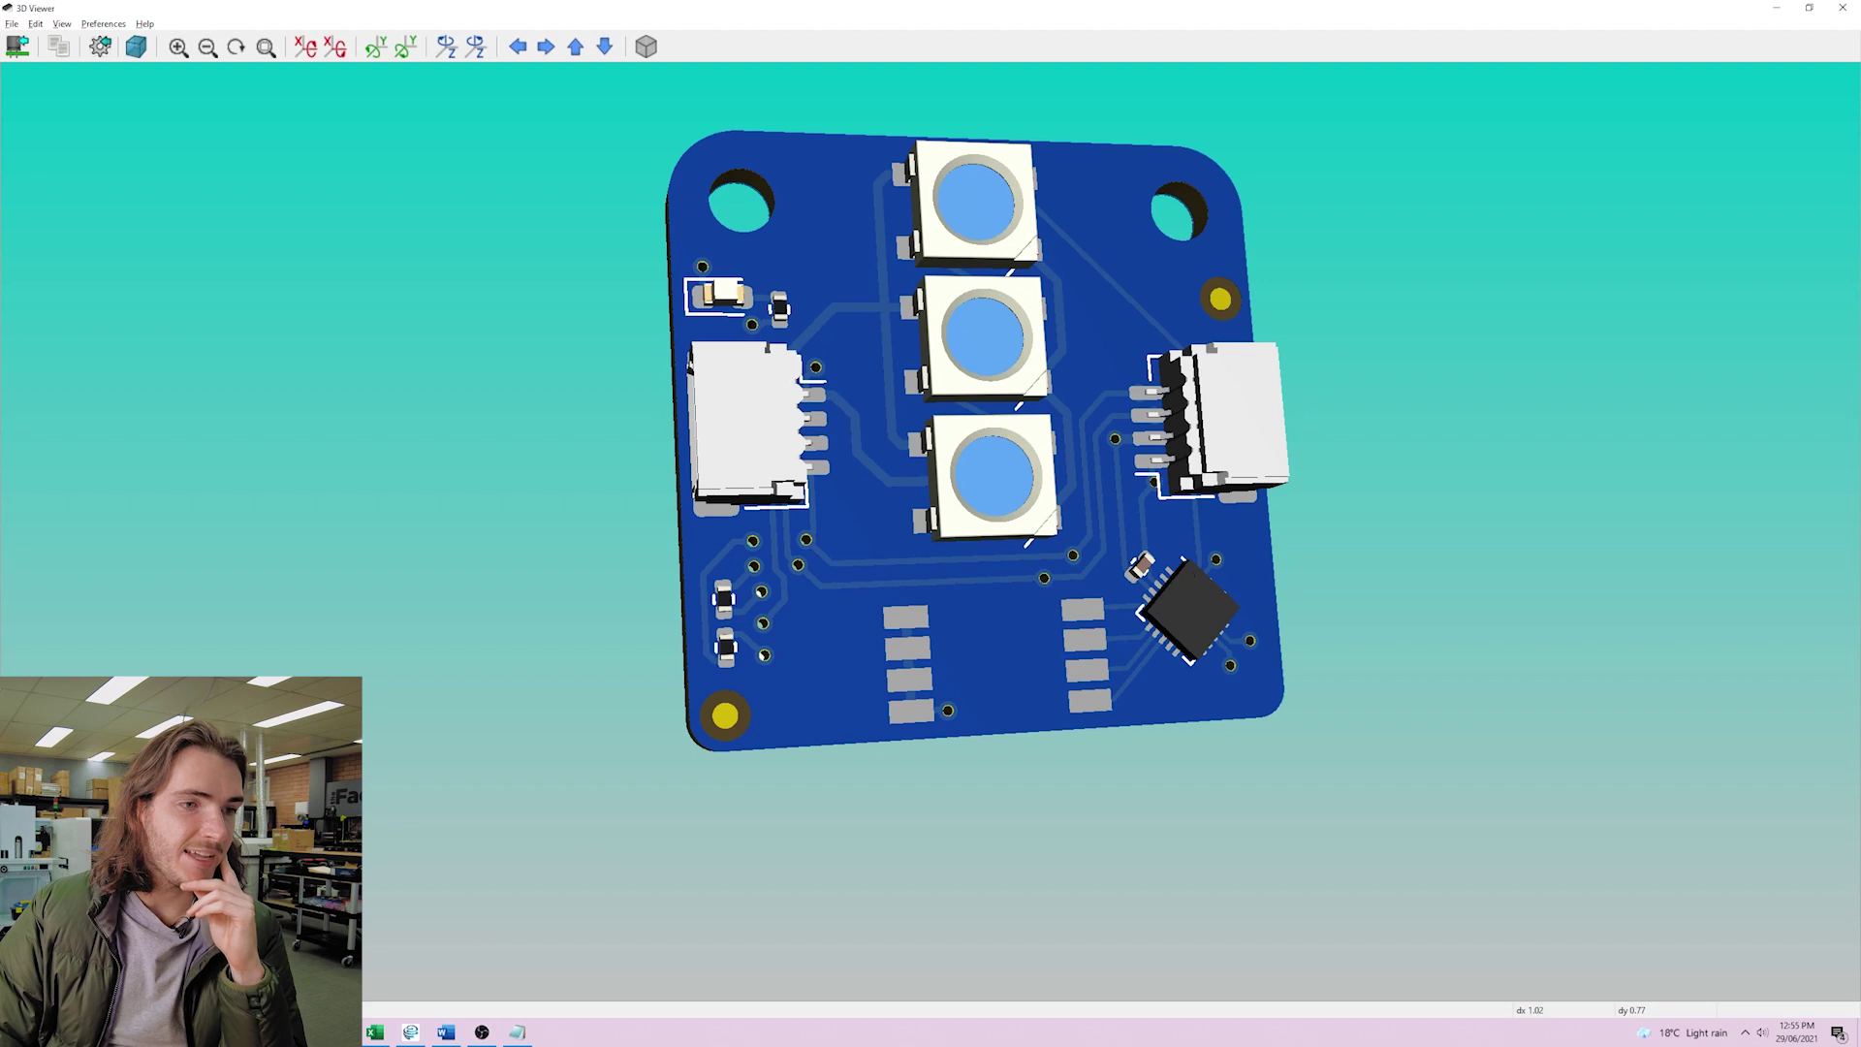
Place a SolderJumper_2_Open symbol to the right of SW1 in the schematic
mouse_move(517, 1032)
left_click(427, 960)
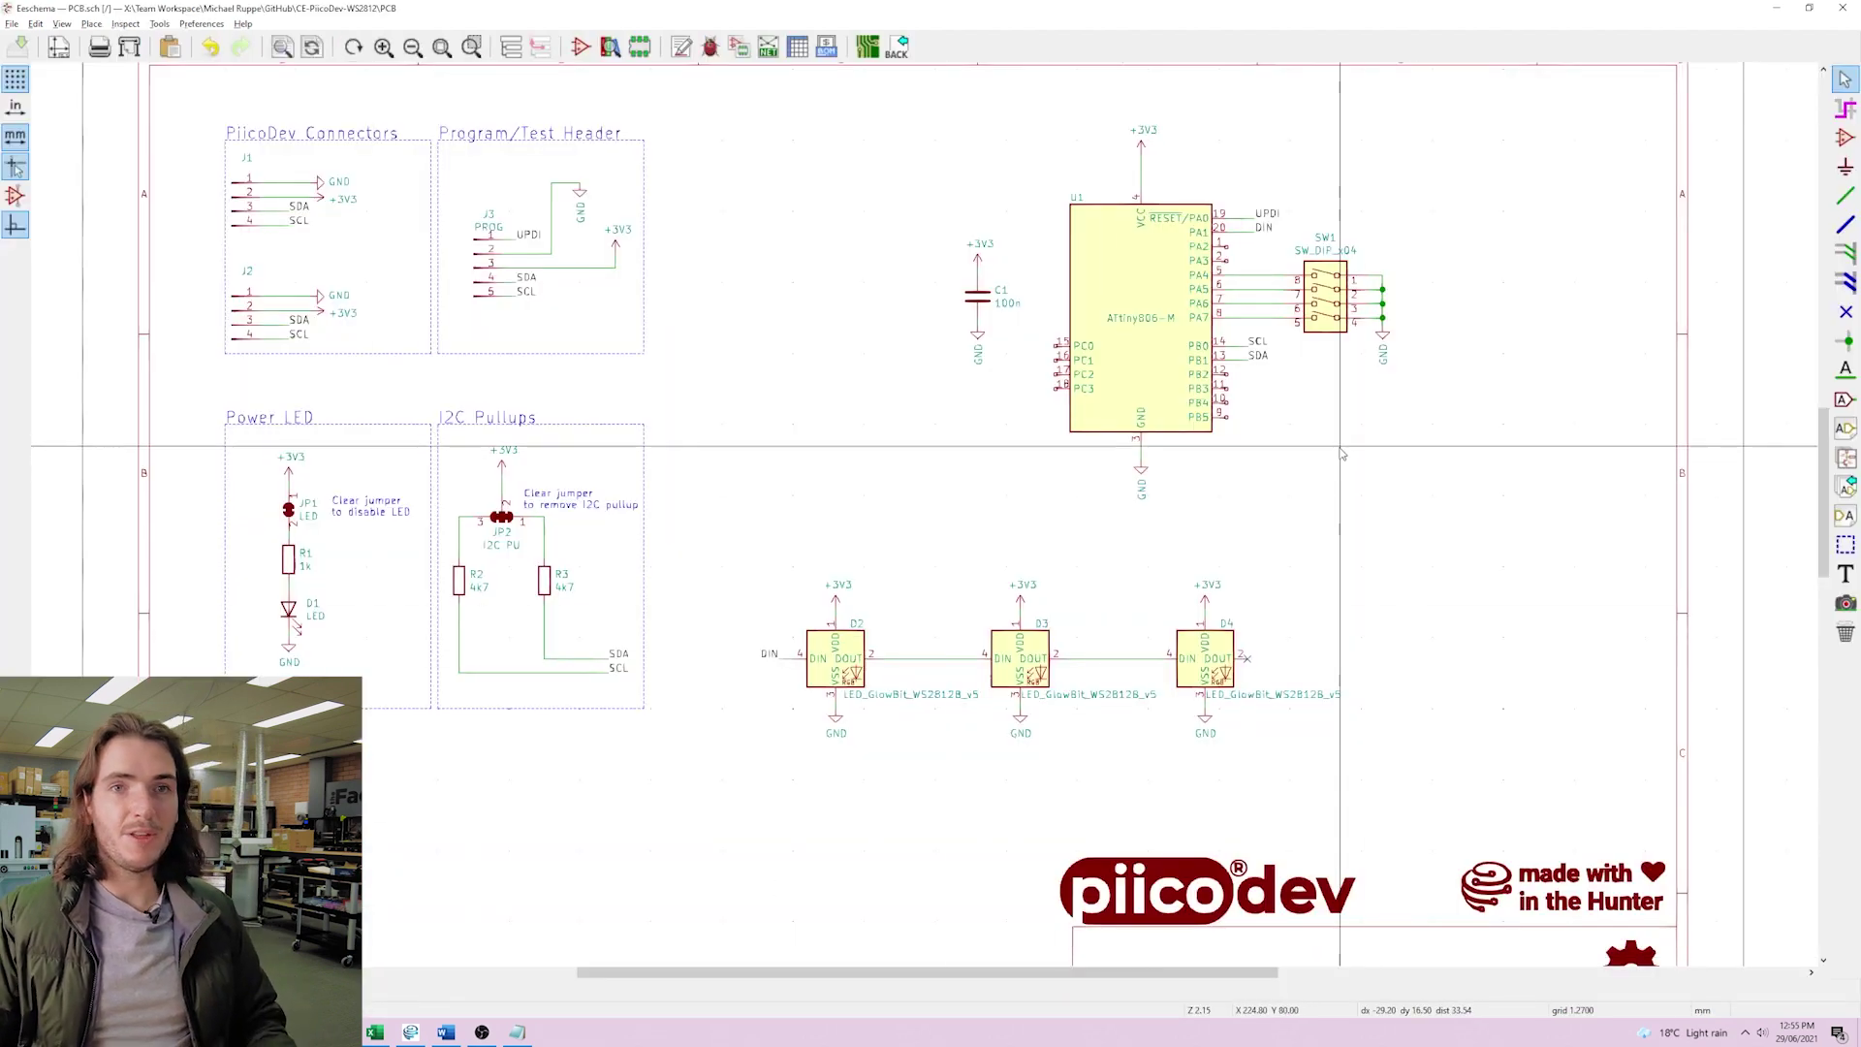
scroll(1341, 454, "up", 3)
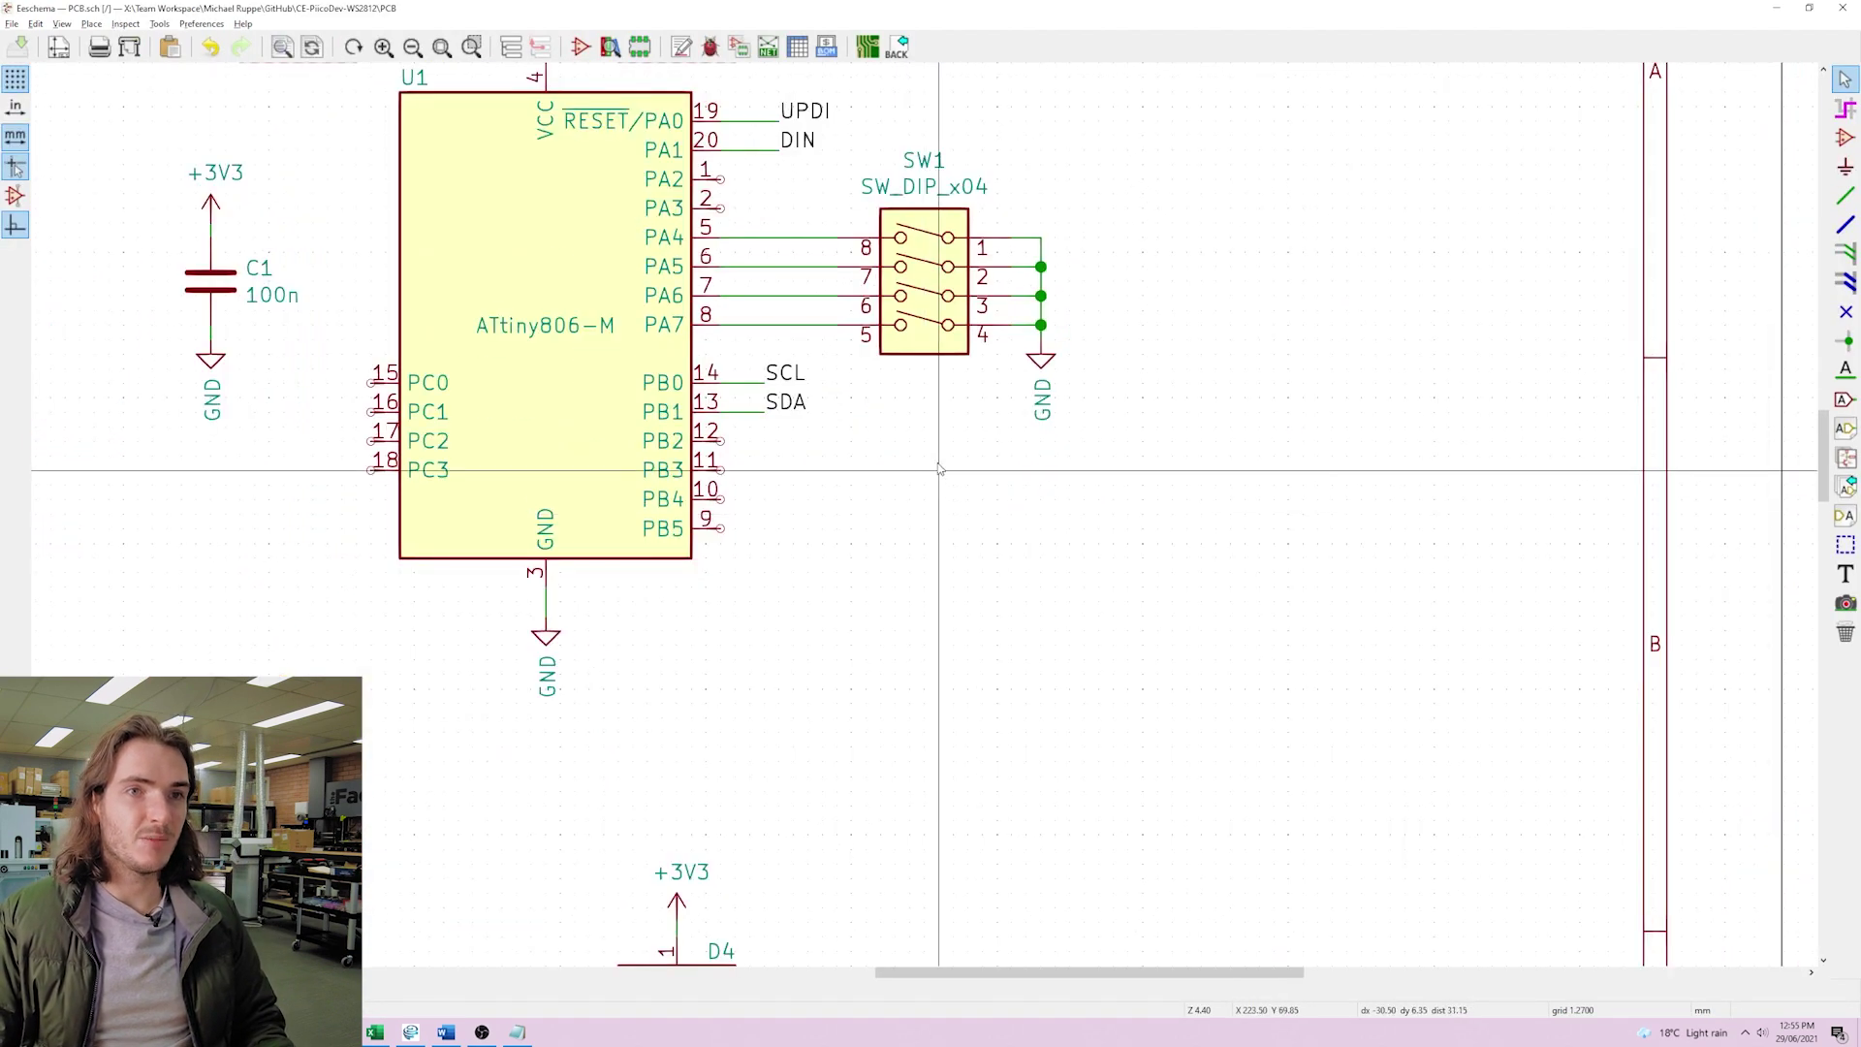
scroll(938, 461, "up", 1)
left_click(1844, 137)
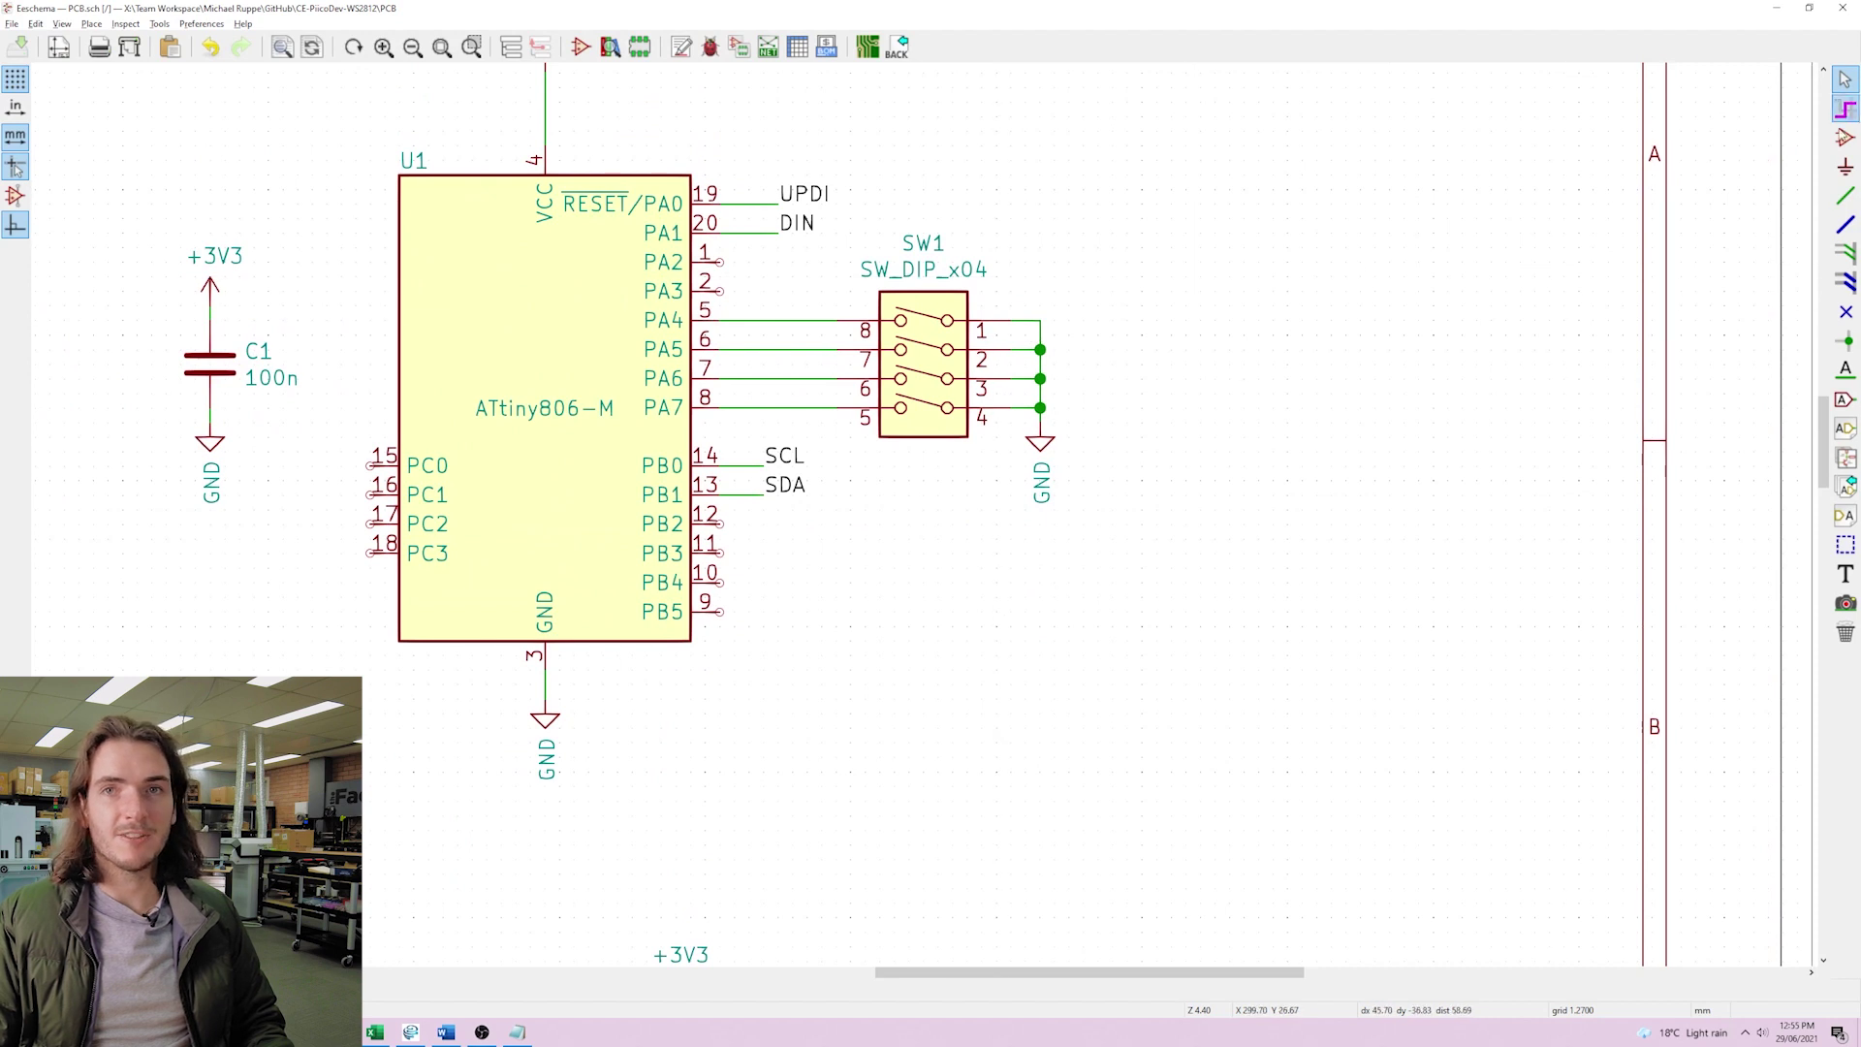
left_click(1309, 320)
key("Return")
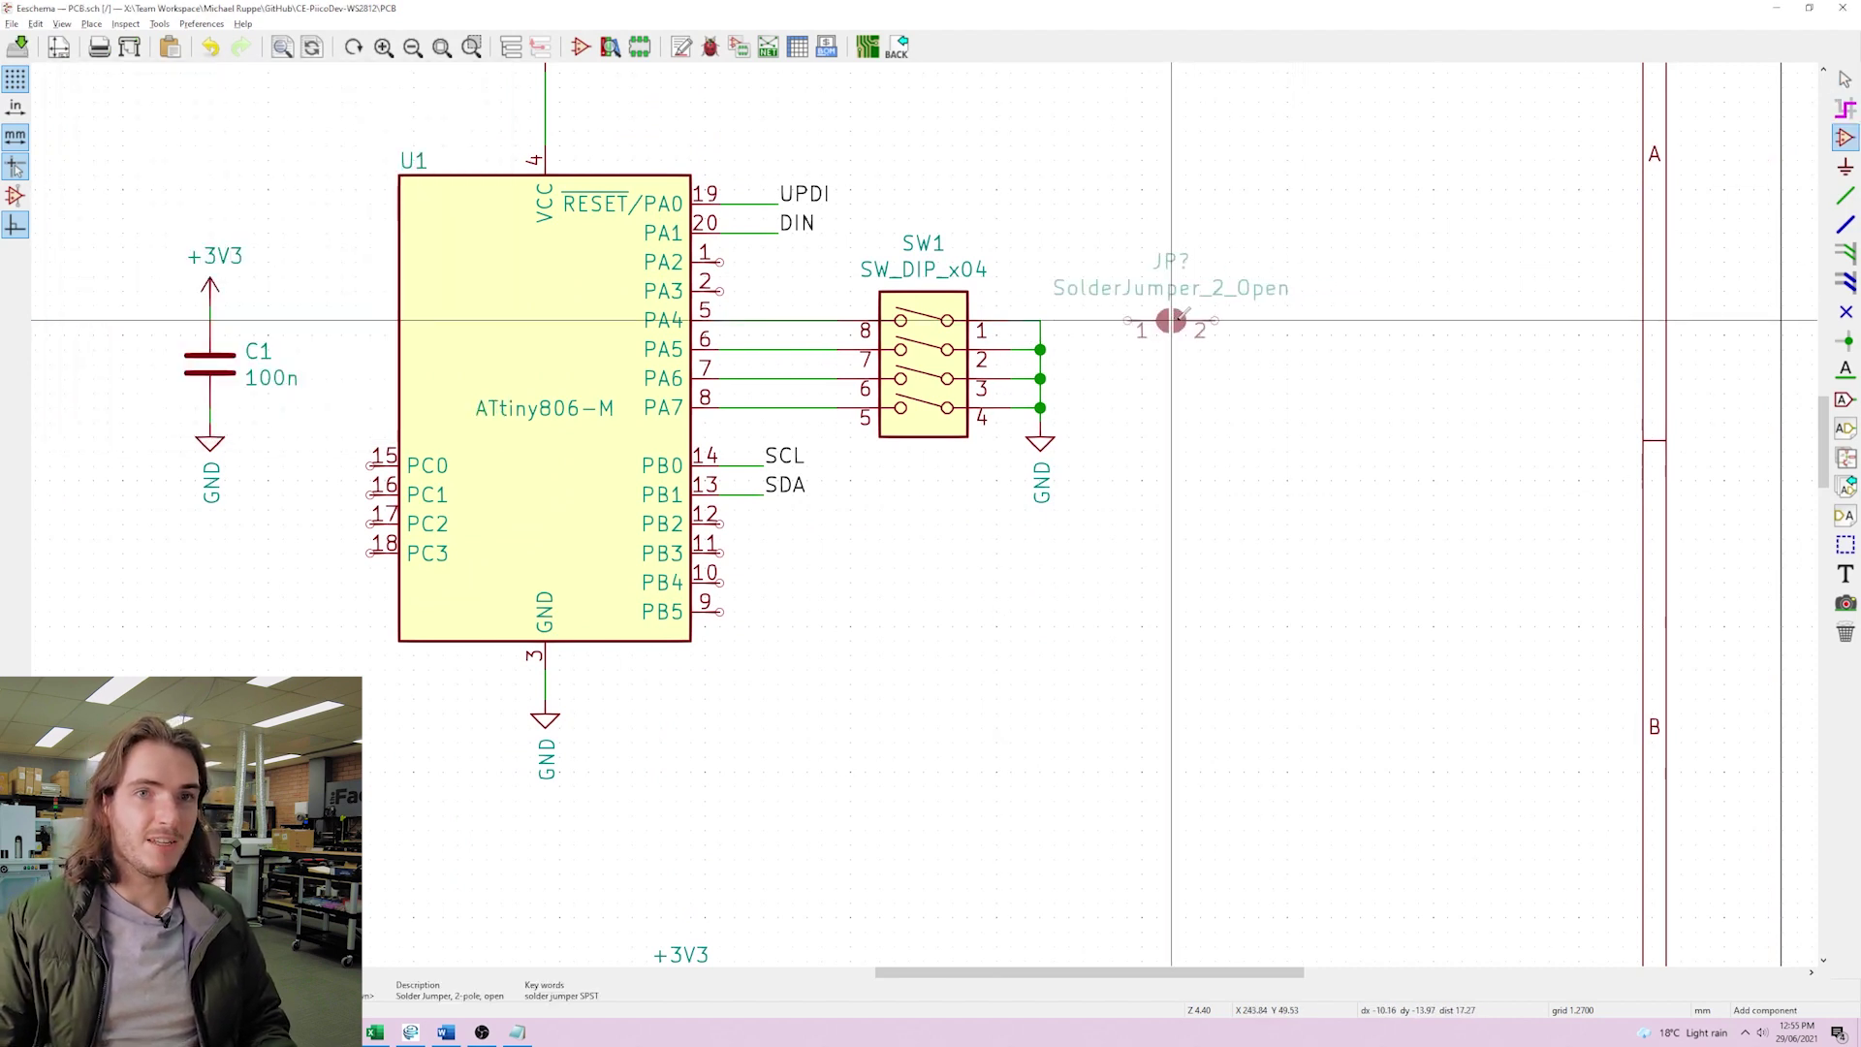
left_click(1171, 320)
Add a SW_DIP_x02 switch above the jumper and move both beside the ATtiny
left_click(1176, 409)
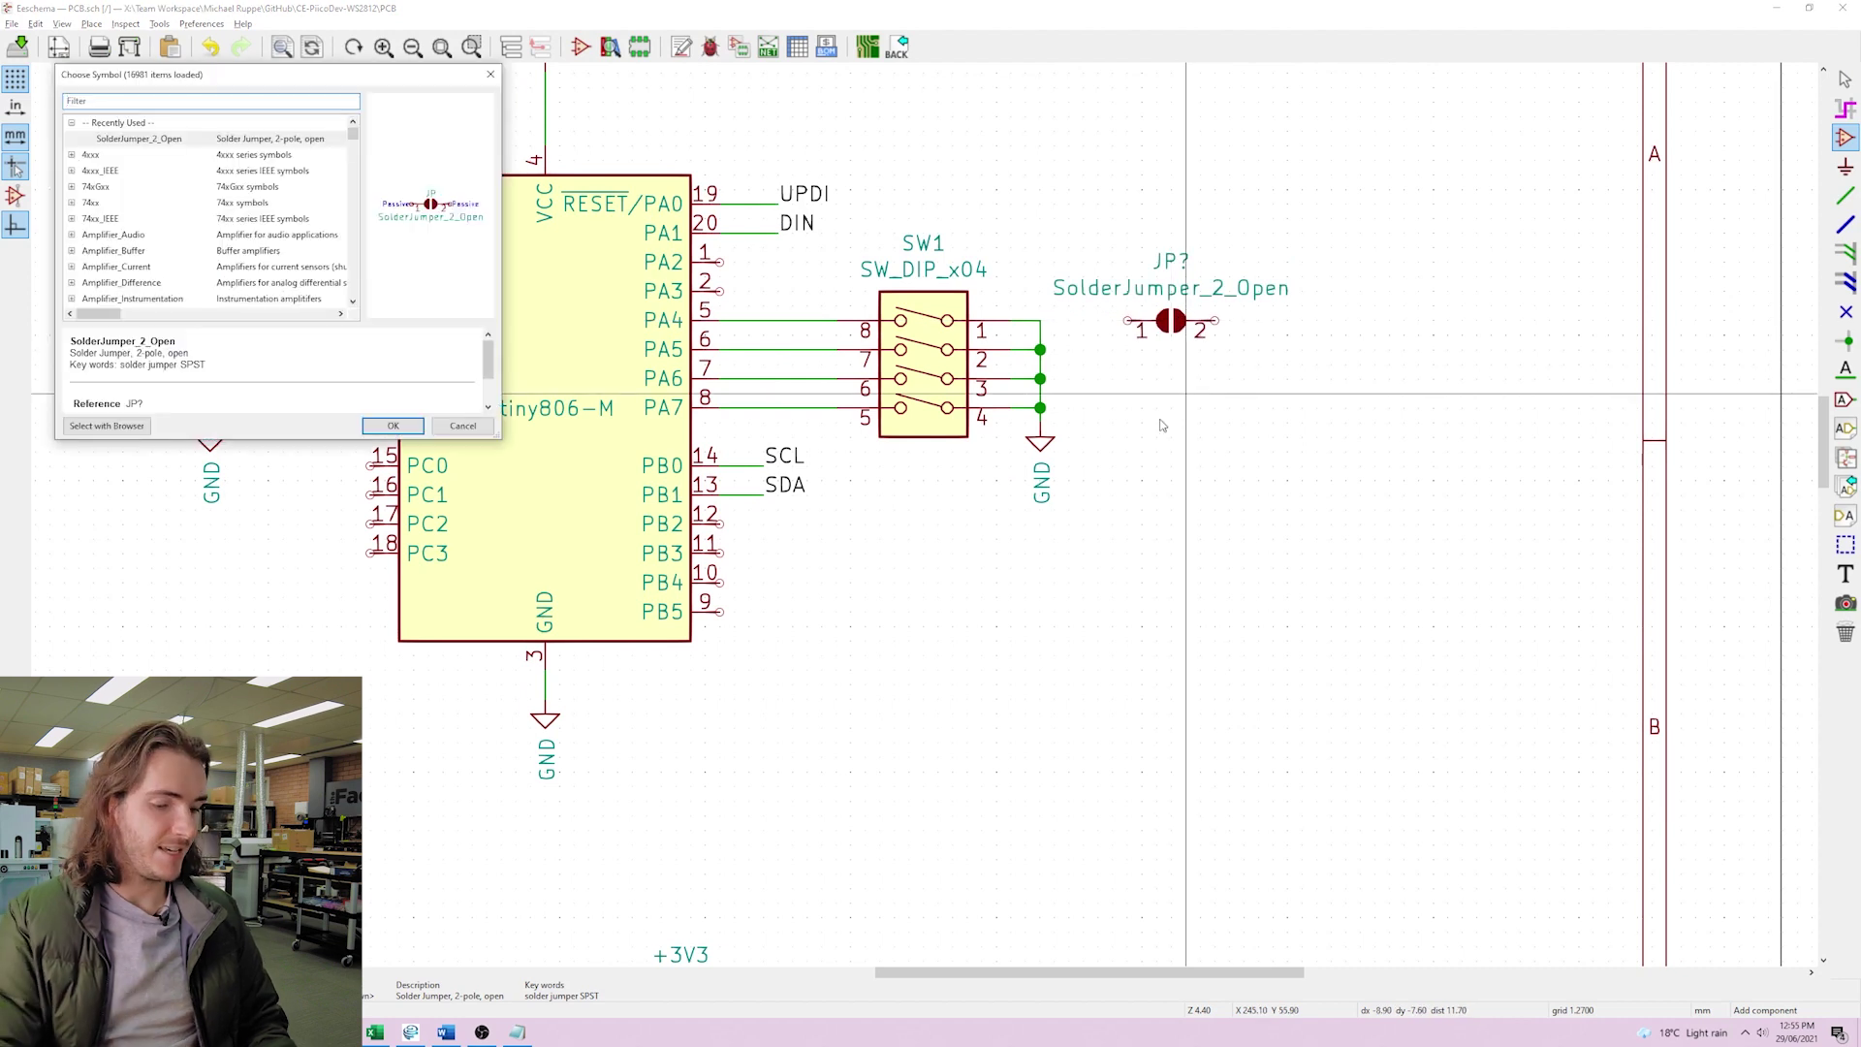
type("dip swi")
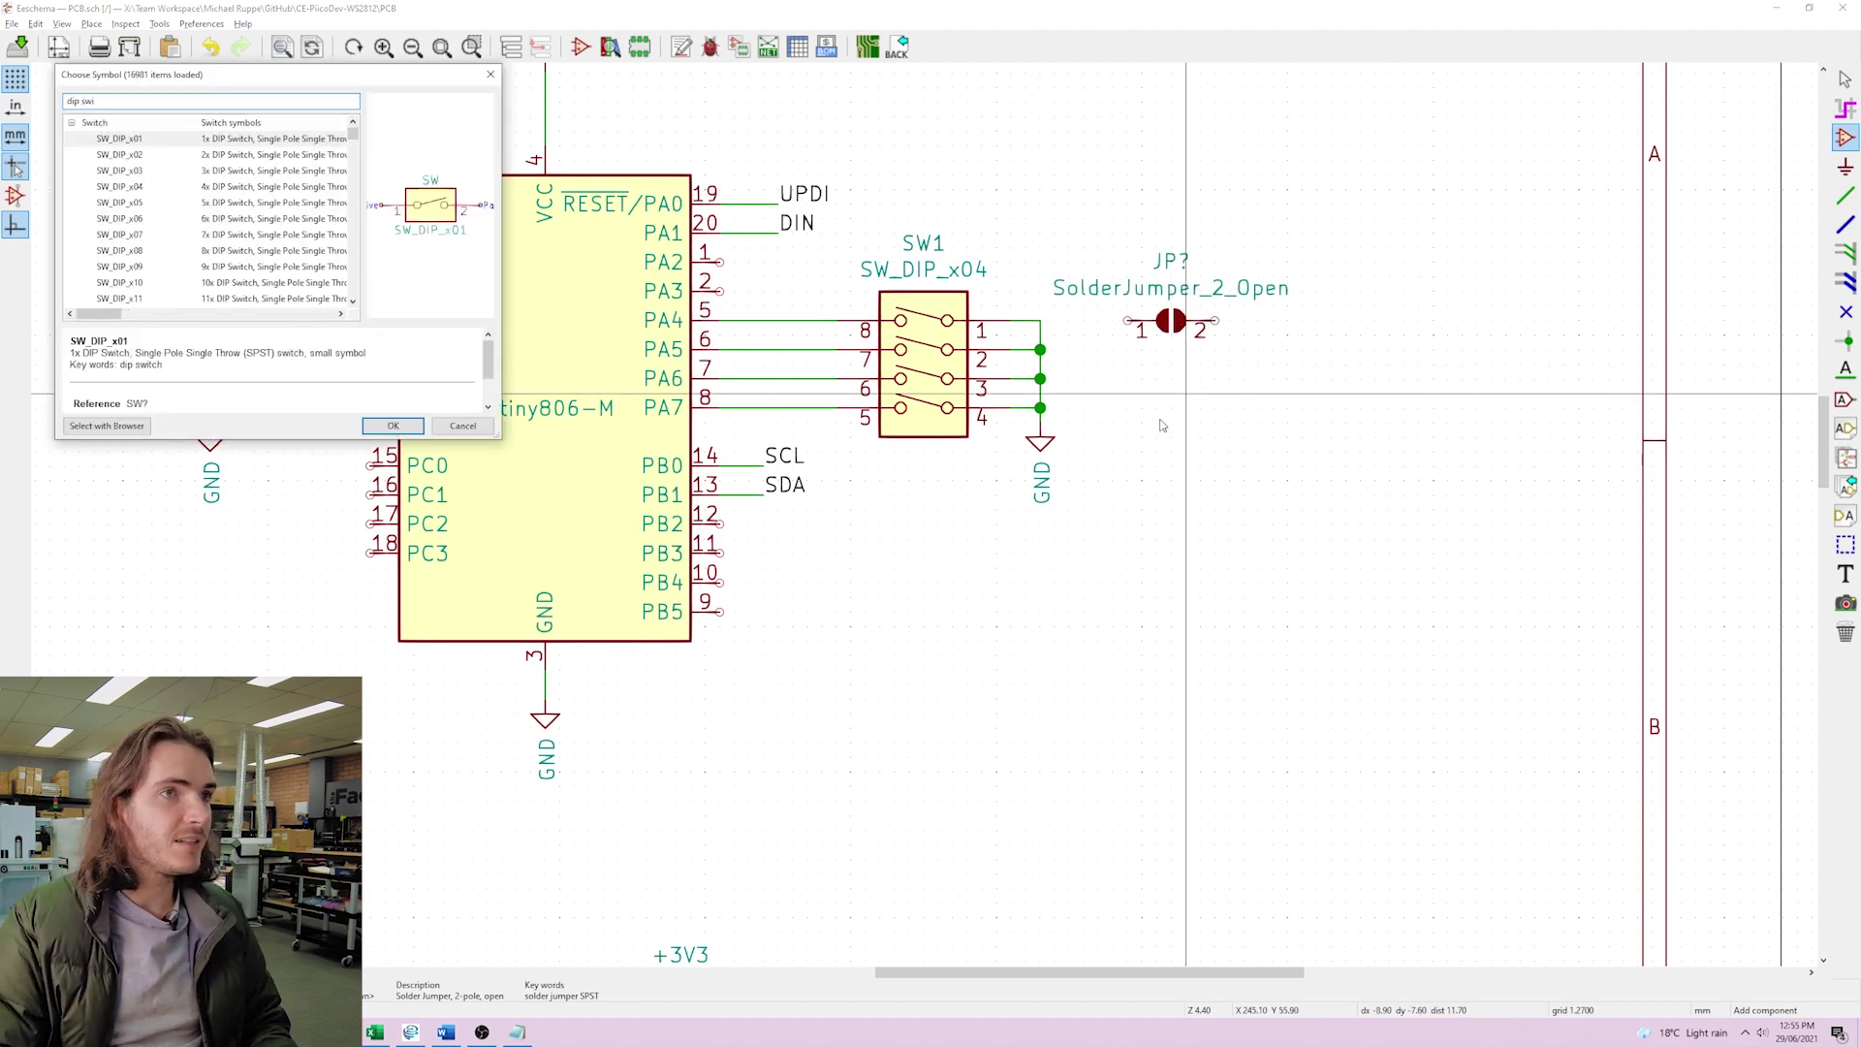
key("Down")
key("Return")
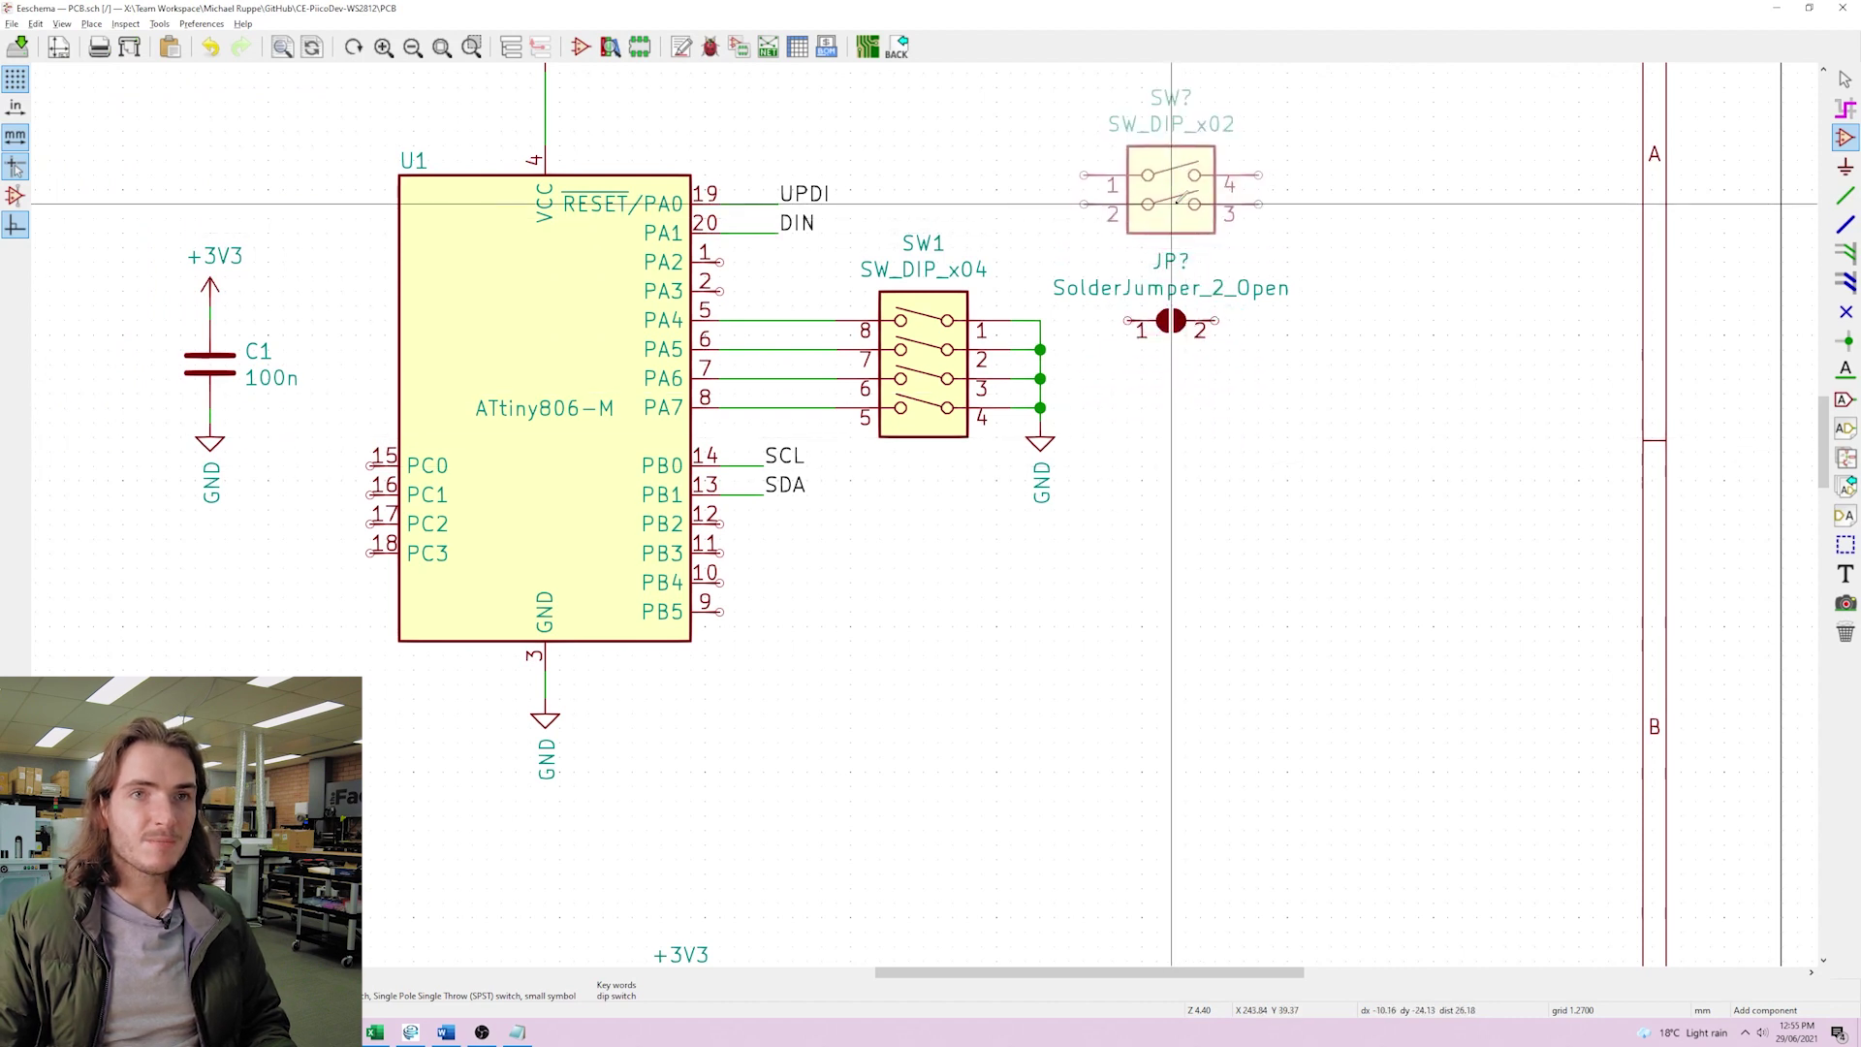
left_click(1168, 208)
left_click_drag(1047, 515, 1199, 513)
left_click(1199, 514)
Wire PA4 and PA5 to the DIP switch pins and PA6 to jumper pin 1
key("w")
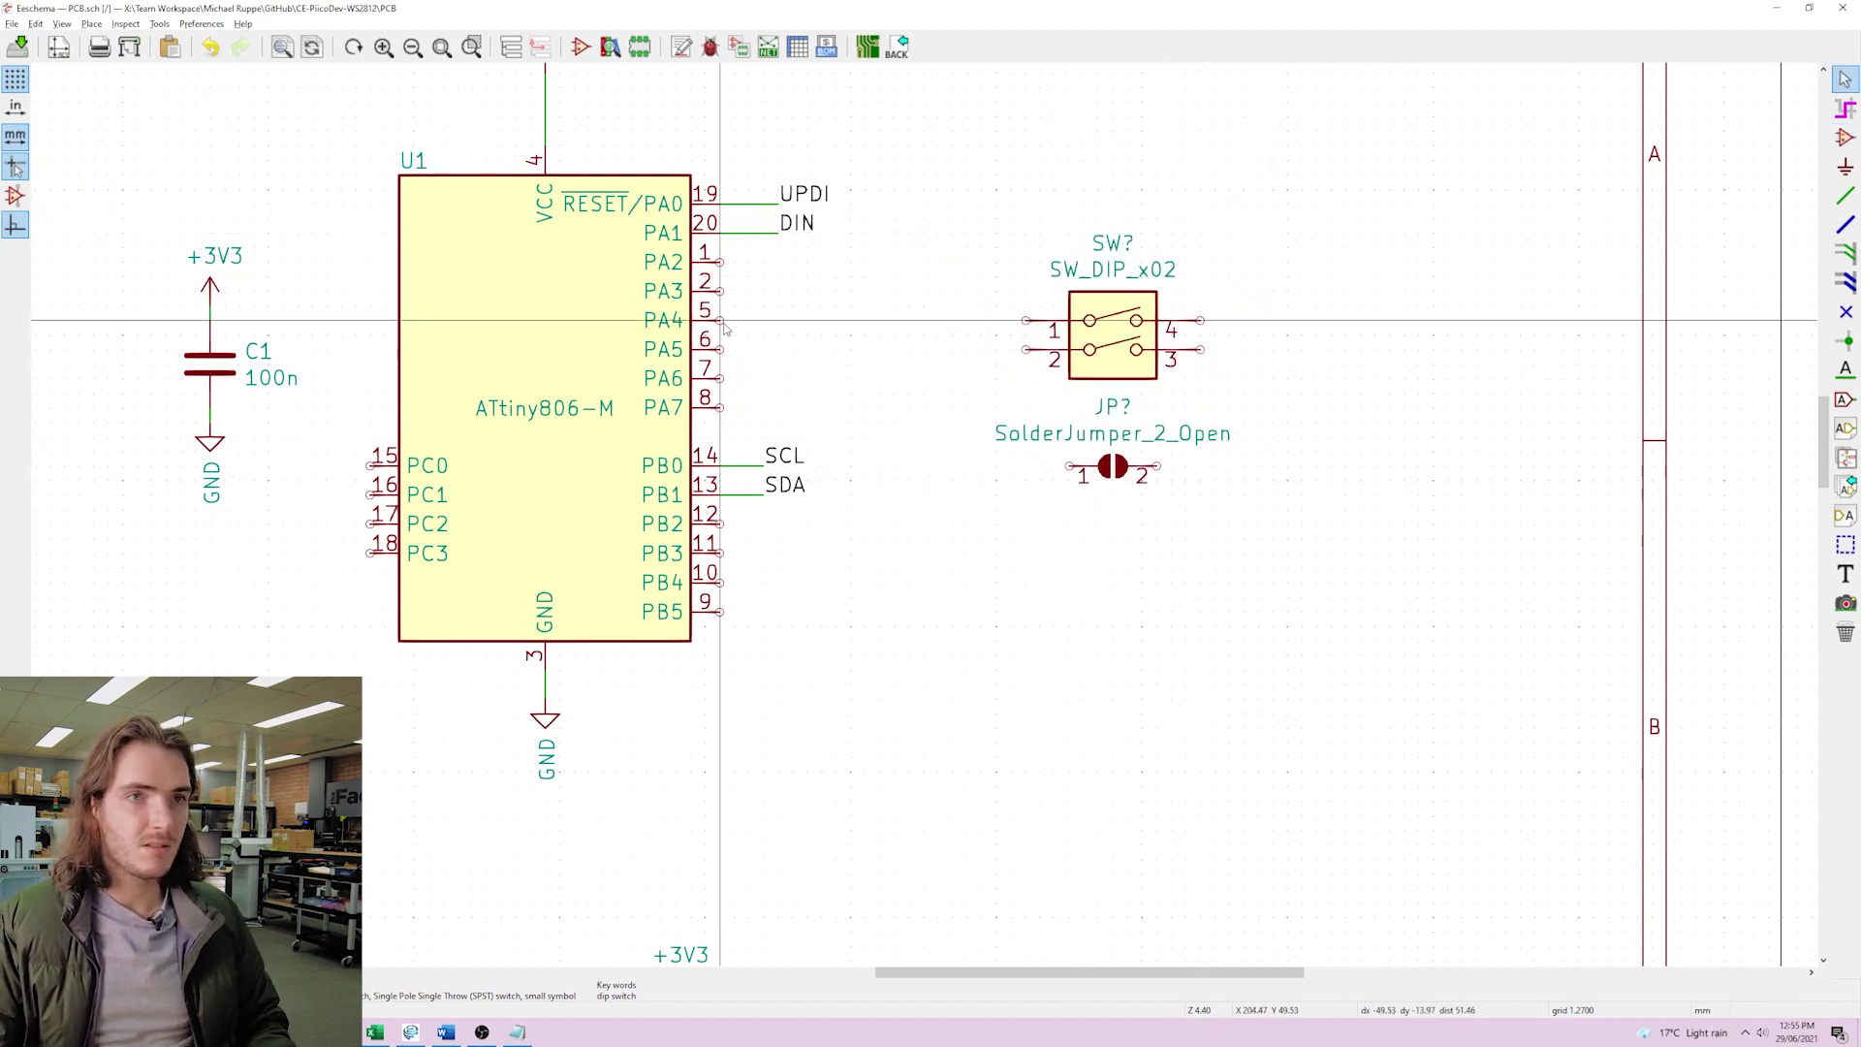
left_click(1025, 320)
left_click(720, 349)
left_click(1026, 349)
left_click(721, 378)
left_click(953, 465)
Add a GND symbol and connect jumper pin 2 and switch pins 3–4 to ground
left_click(1069, 465)
key("p")
left_click(1273, 514)
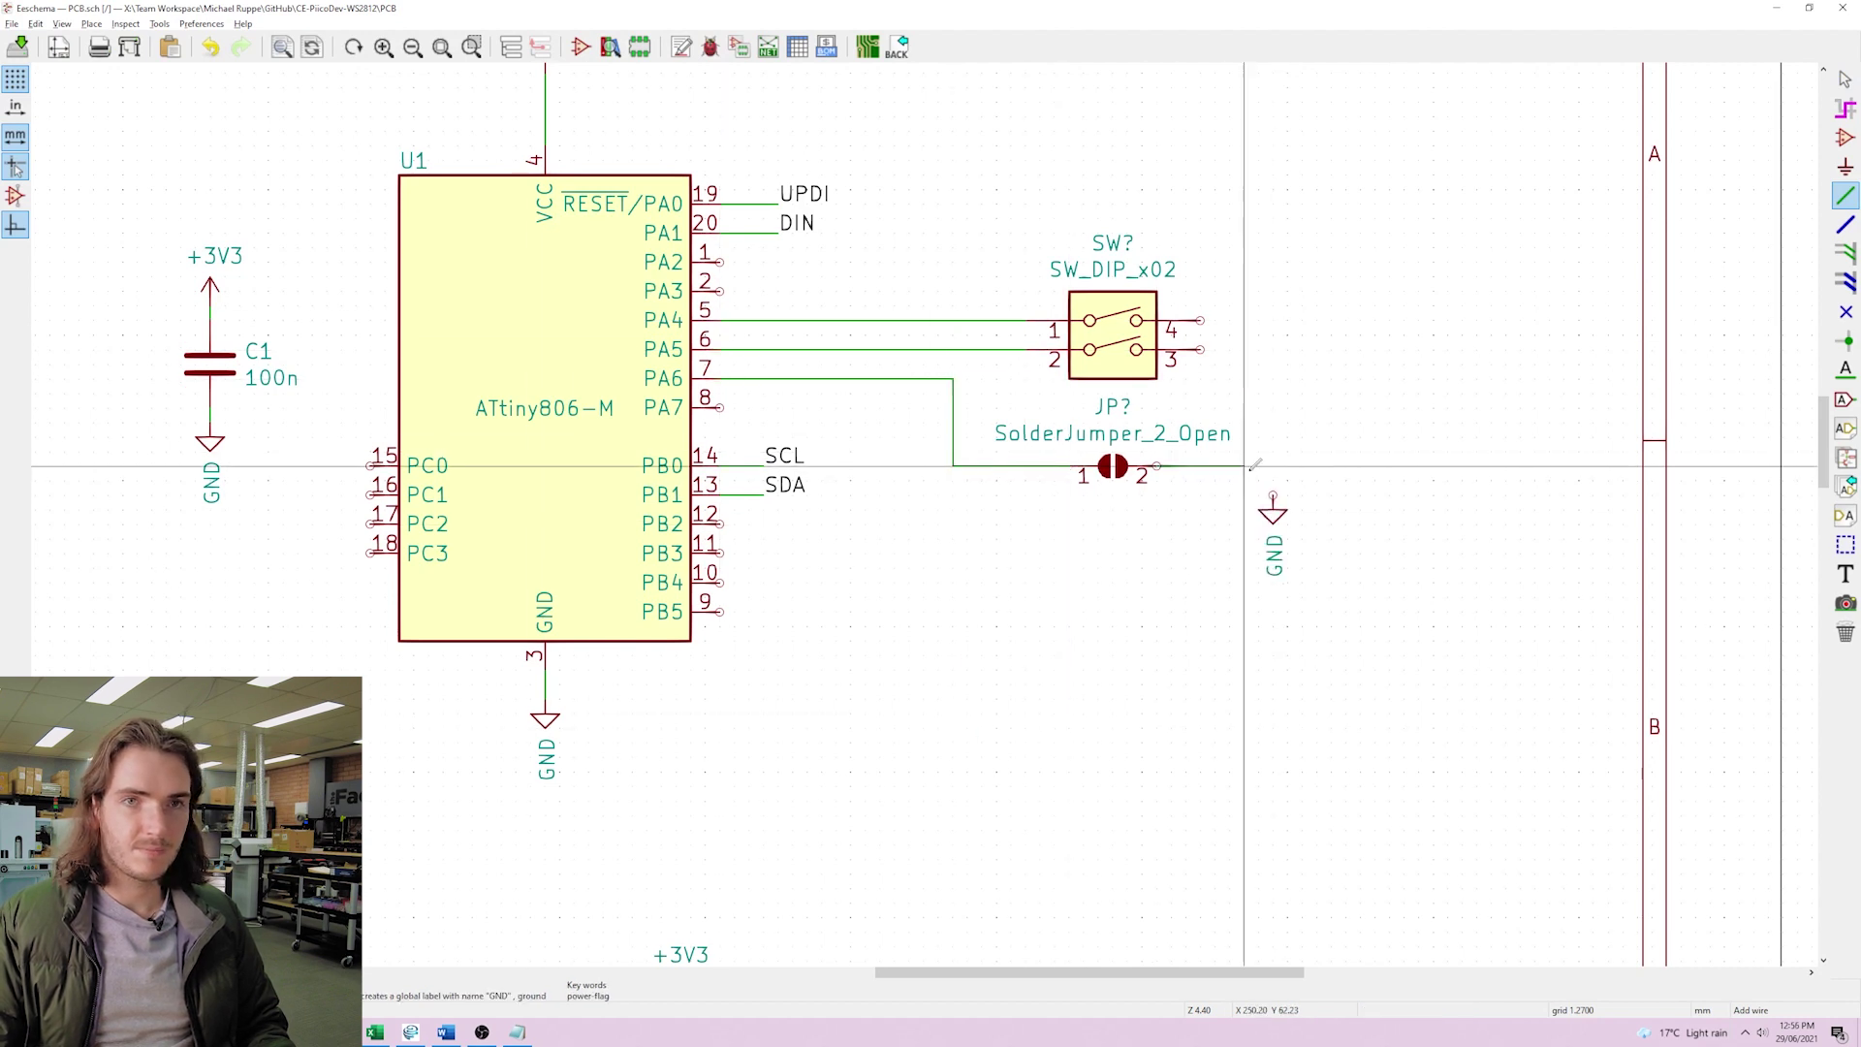
key("w")
left_click(1199, 320)
left_click(1273, 320)
left_click(1273, 514)
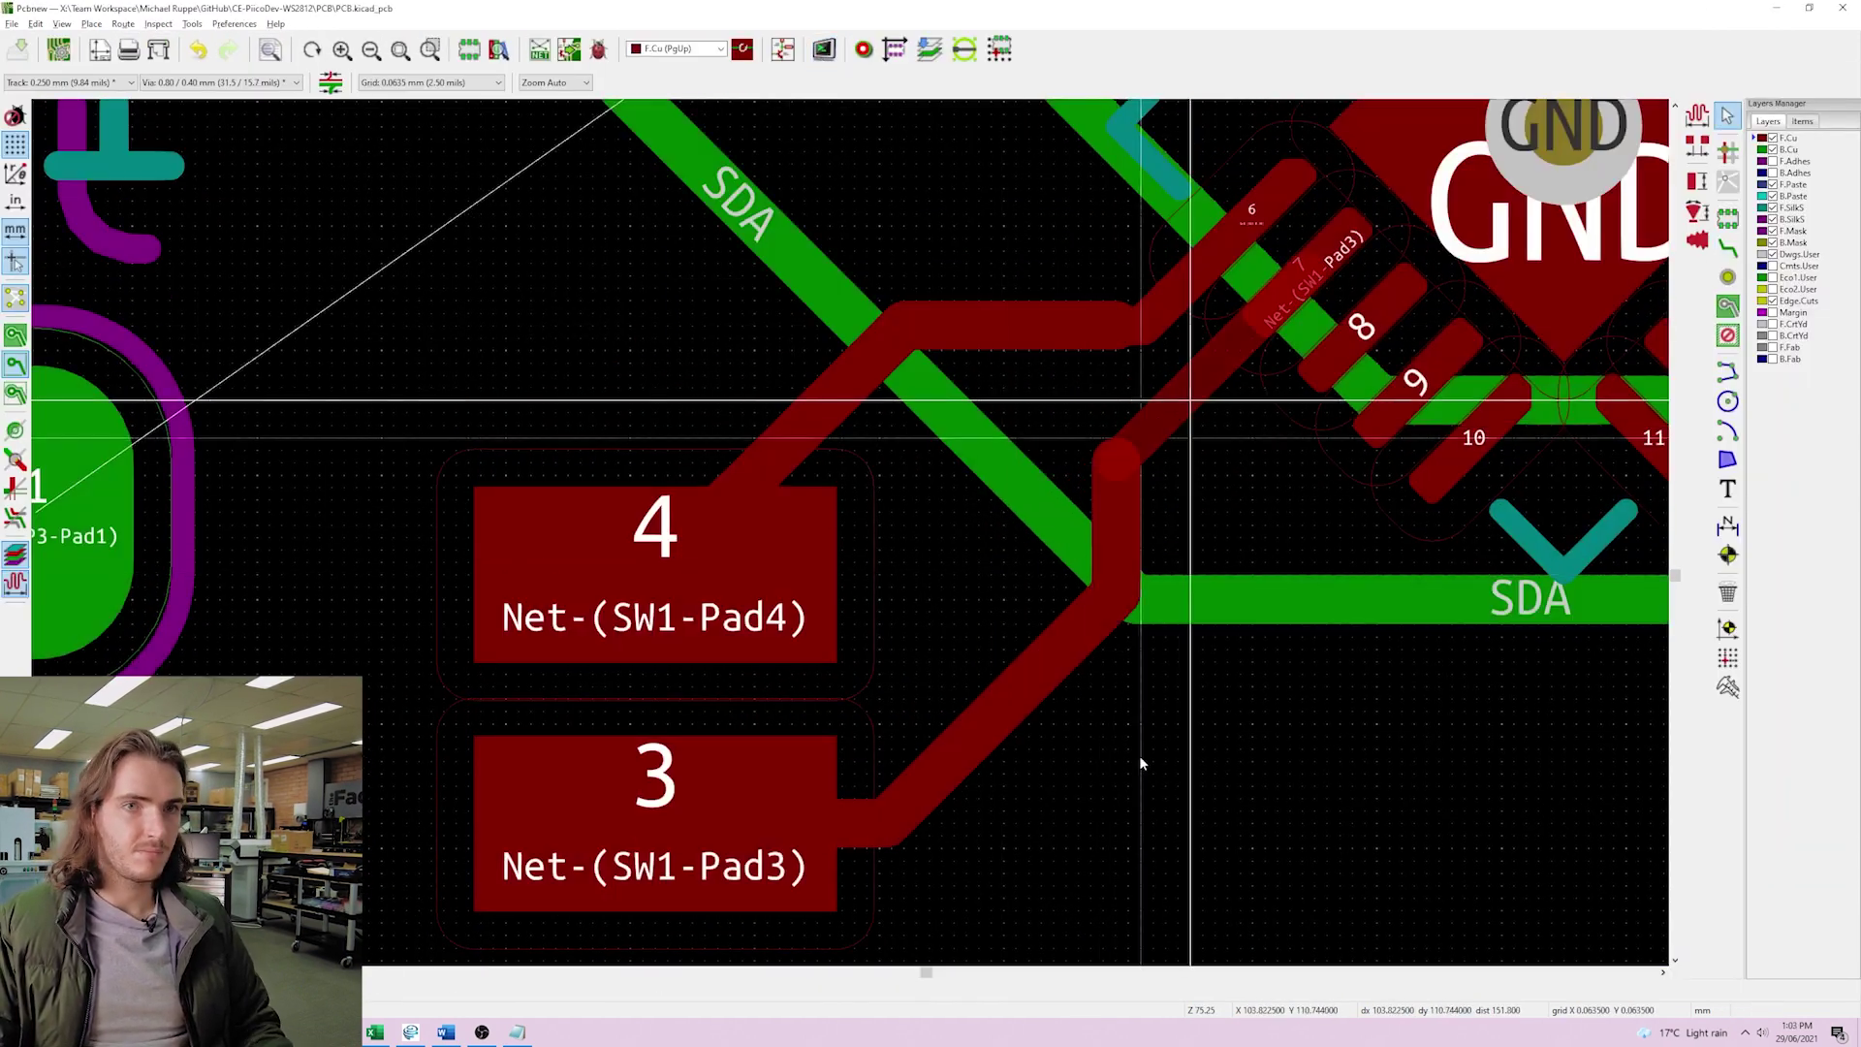
Zoom and tilt the updated board model to a flatter angle to check the new pads
scroll(1141, 763, "down", 5)
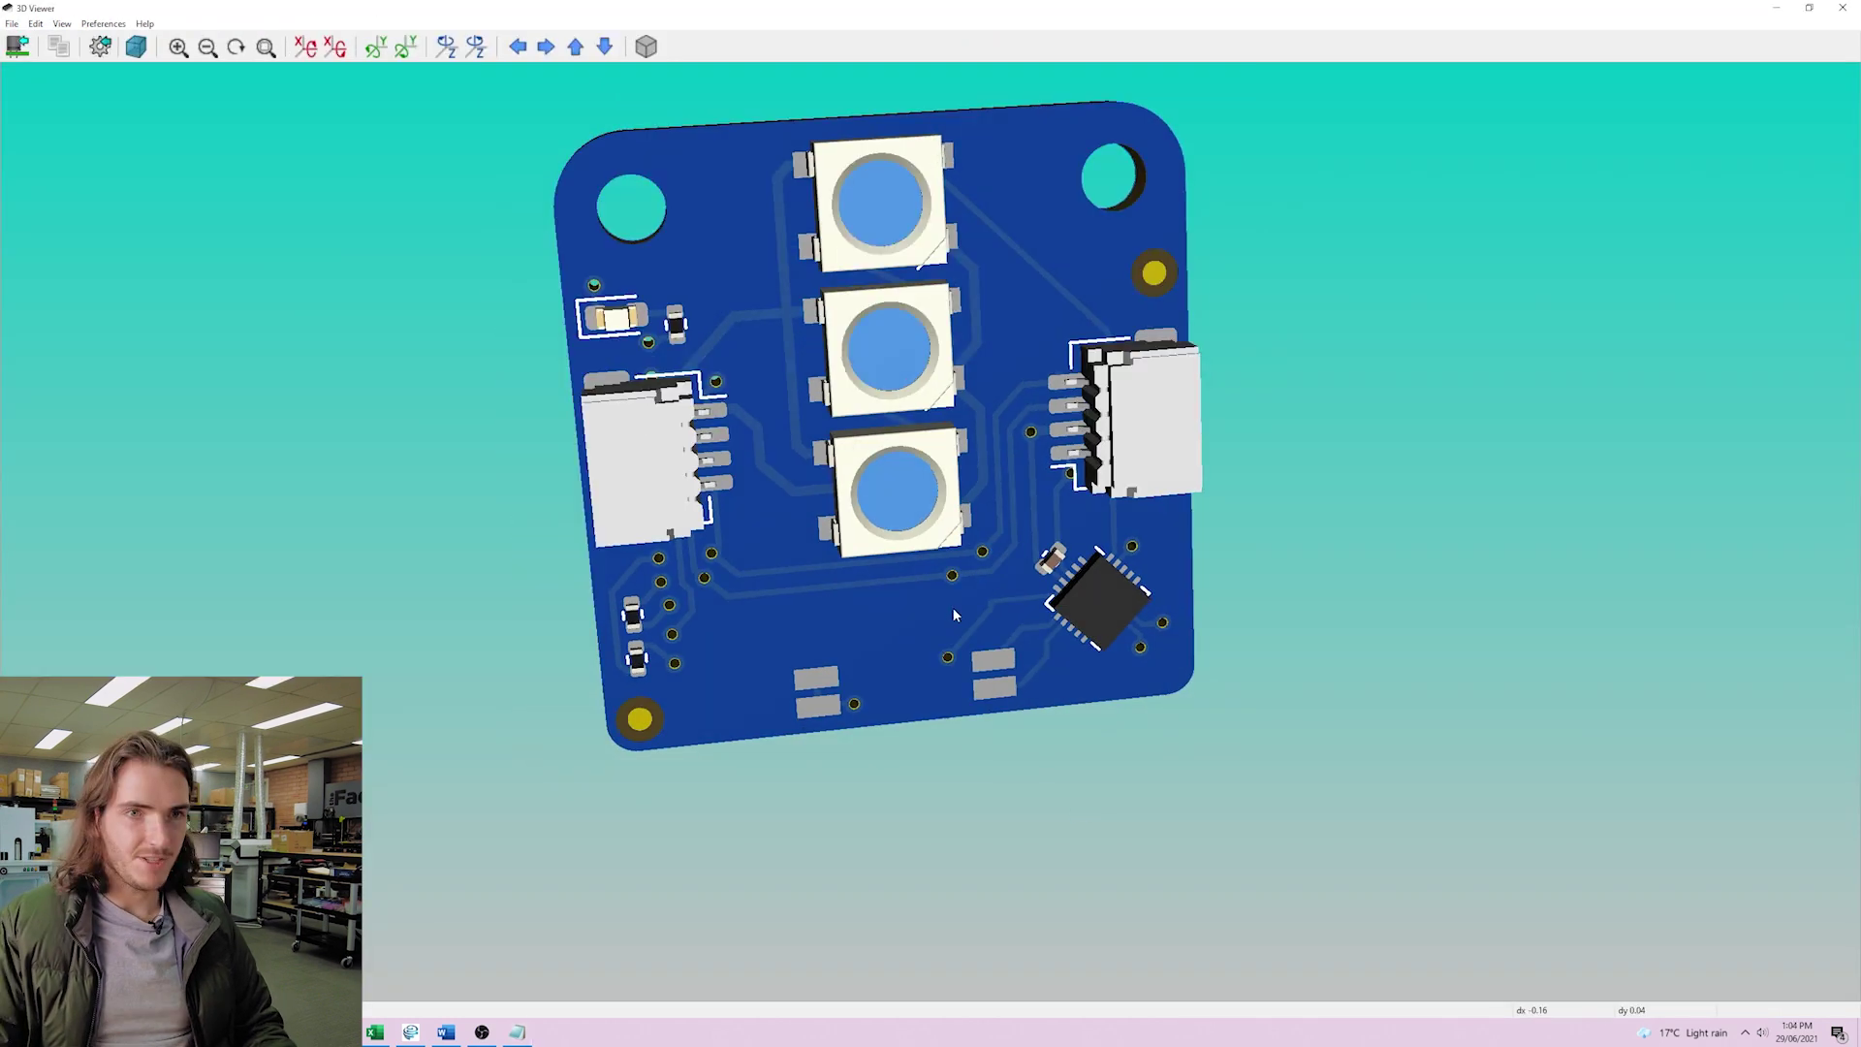
mouse_move(954, 615)
left_mouse_down()
mouse_move(940, 678)
mouse_move(929, 631)
left_mouse_up()
scroll(928, 631, "up", 3)
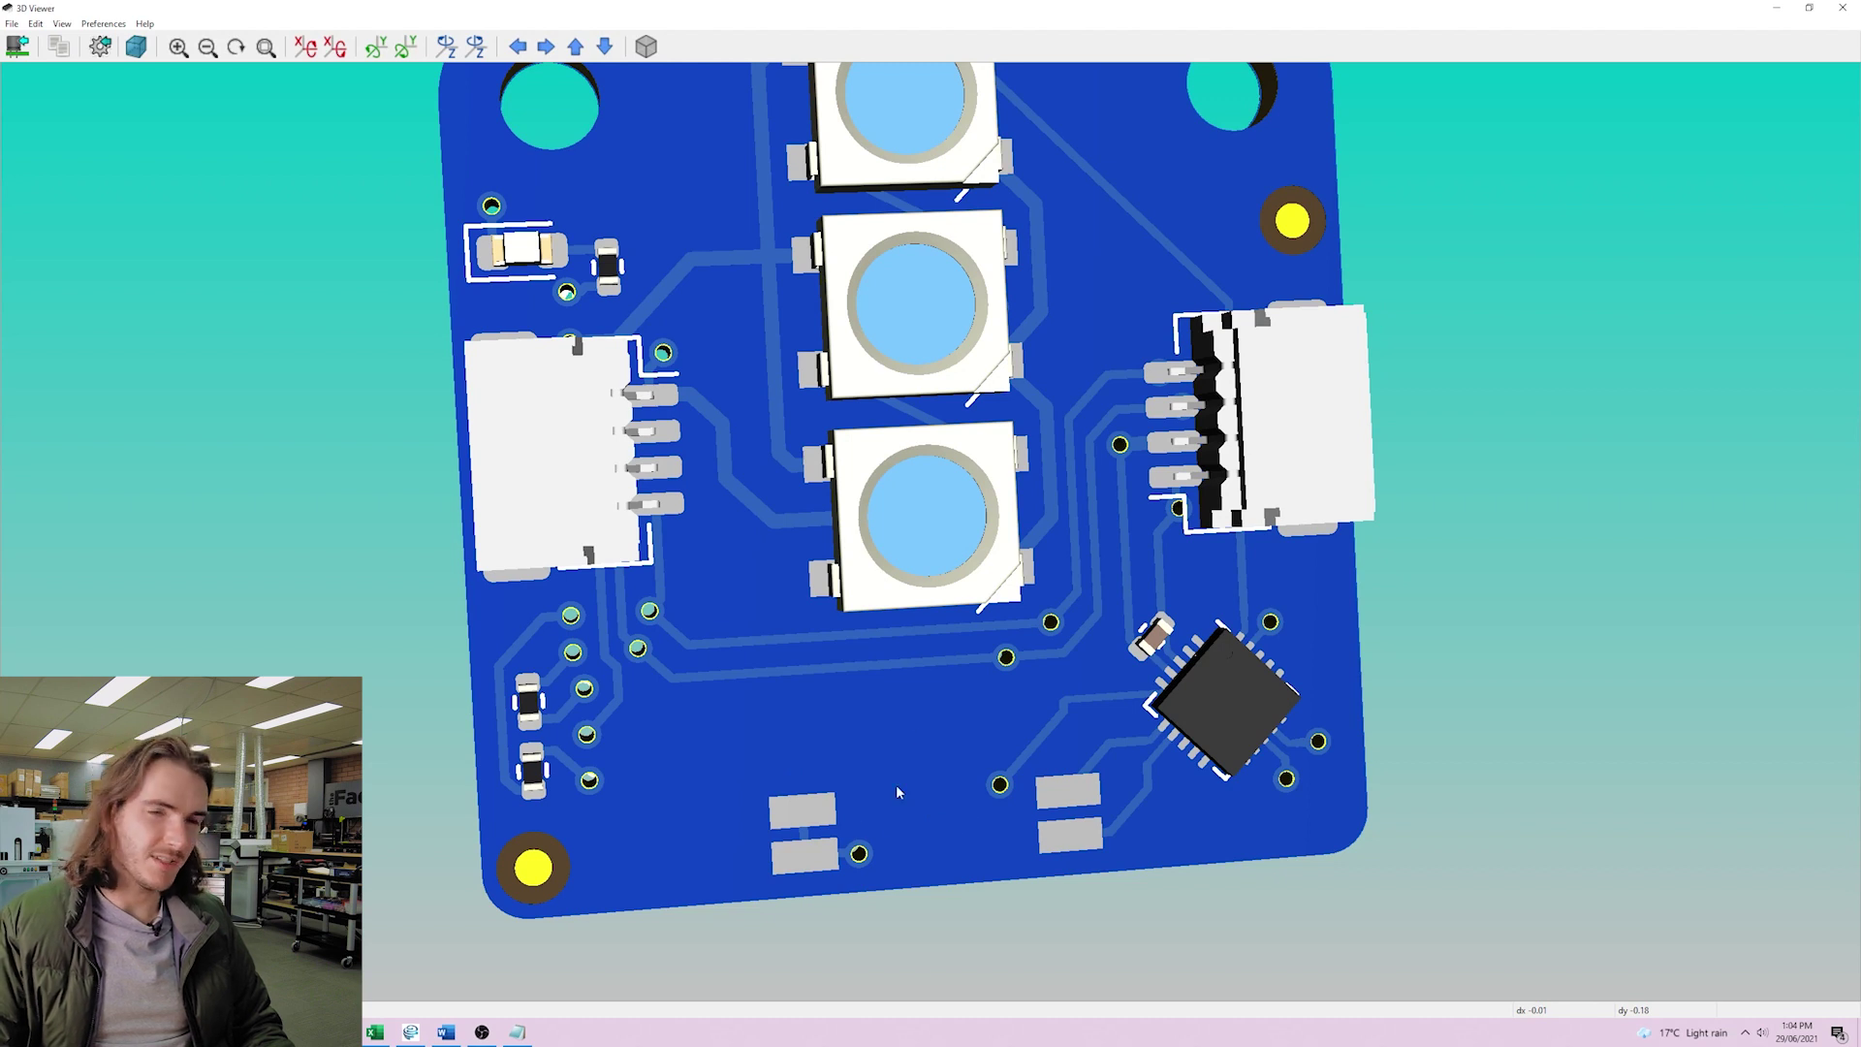
left_click_drag(930, 715, 1018, 582)
scroll(1000, 595, "down", 3)
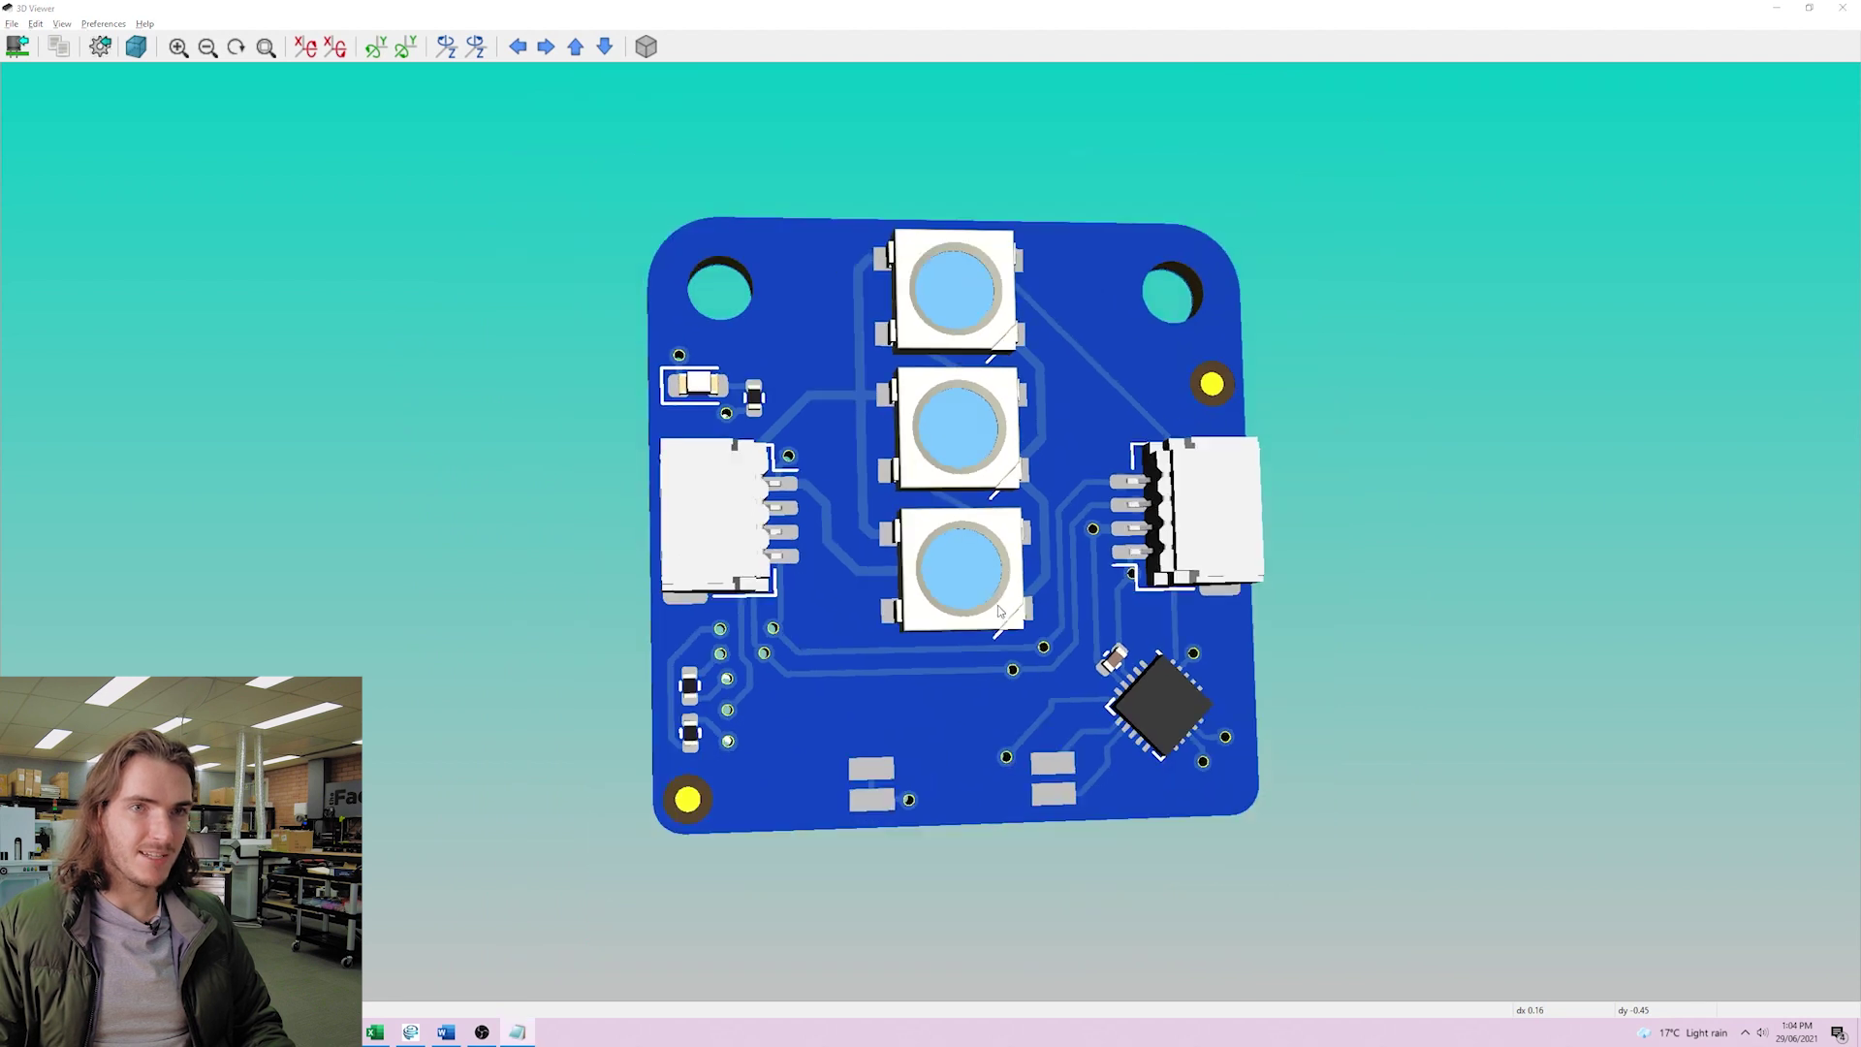
left_click_drag(1260, 717, 1103, 518)
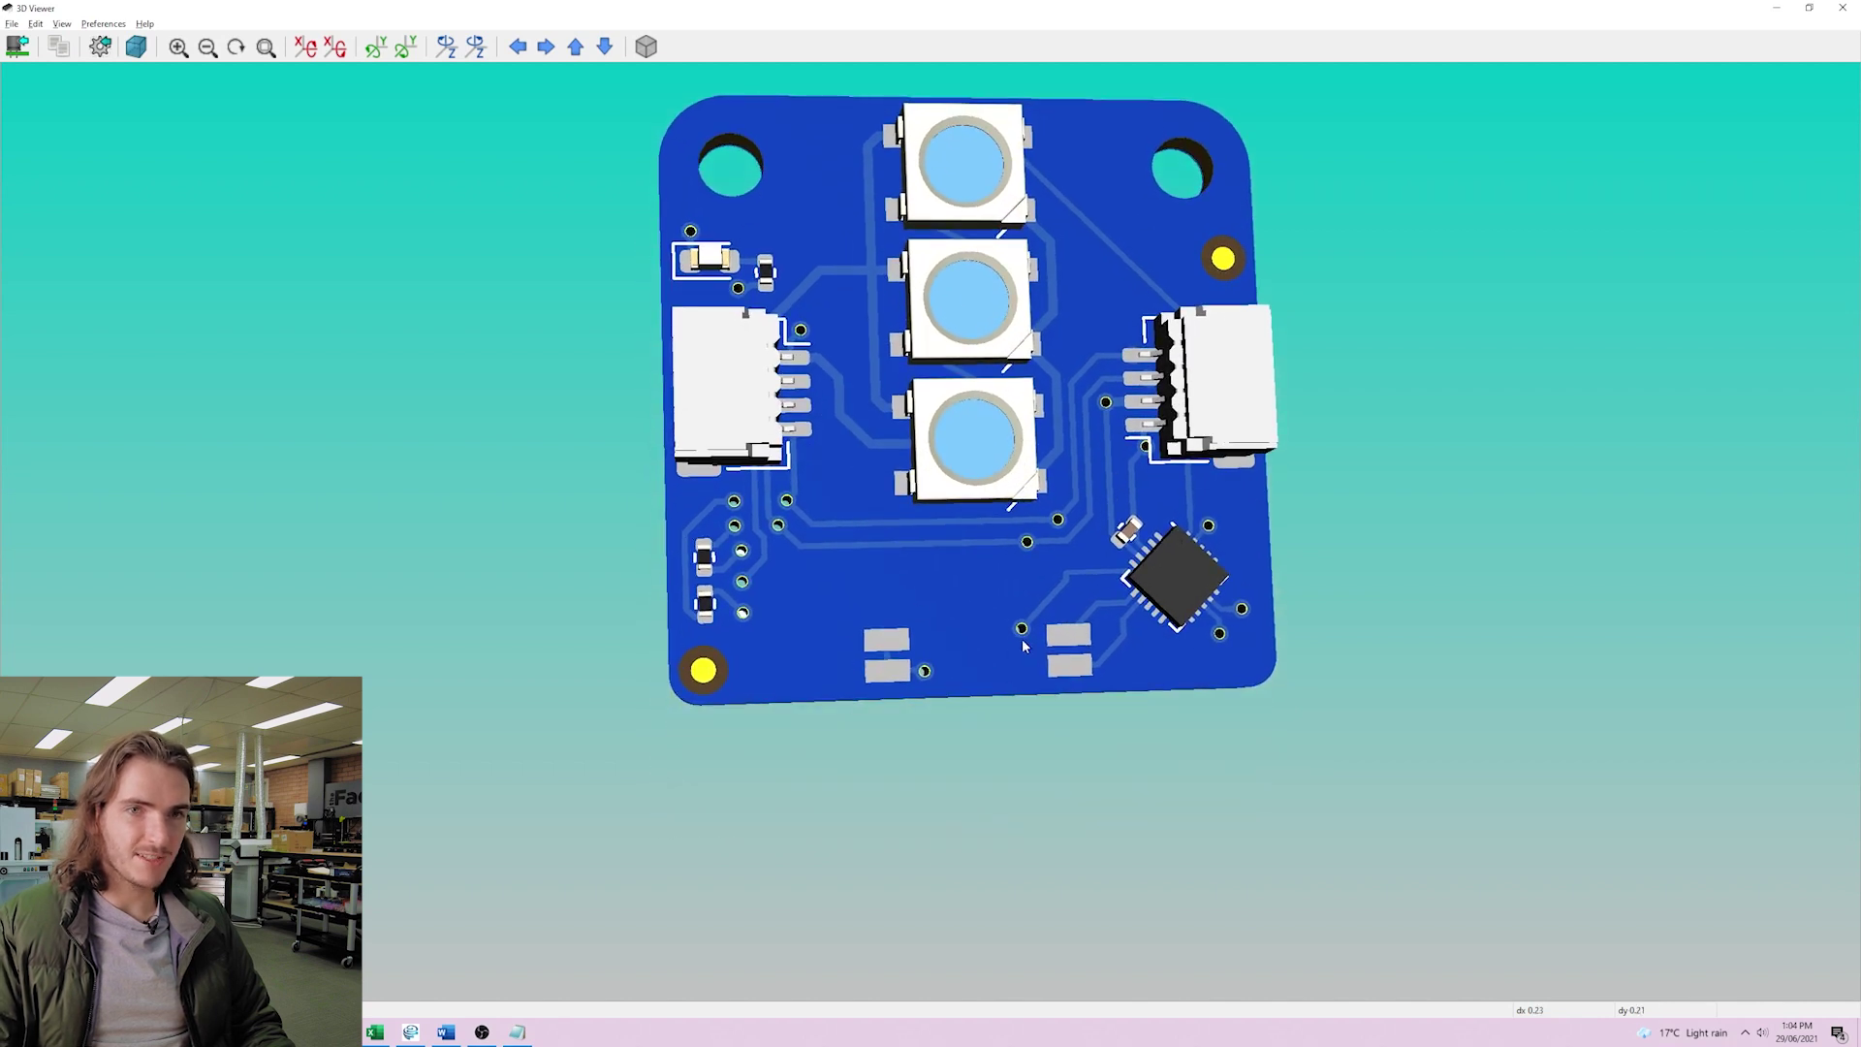
left_click_drag(721, 548, 1049, 586)
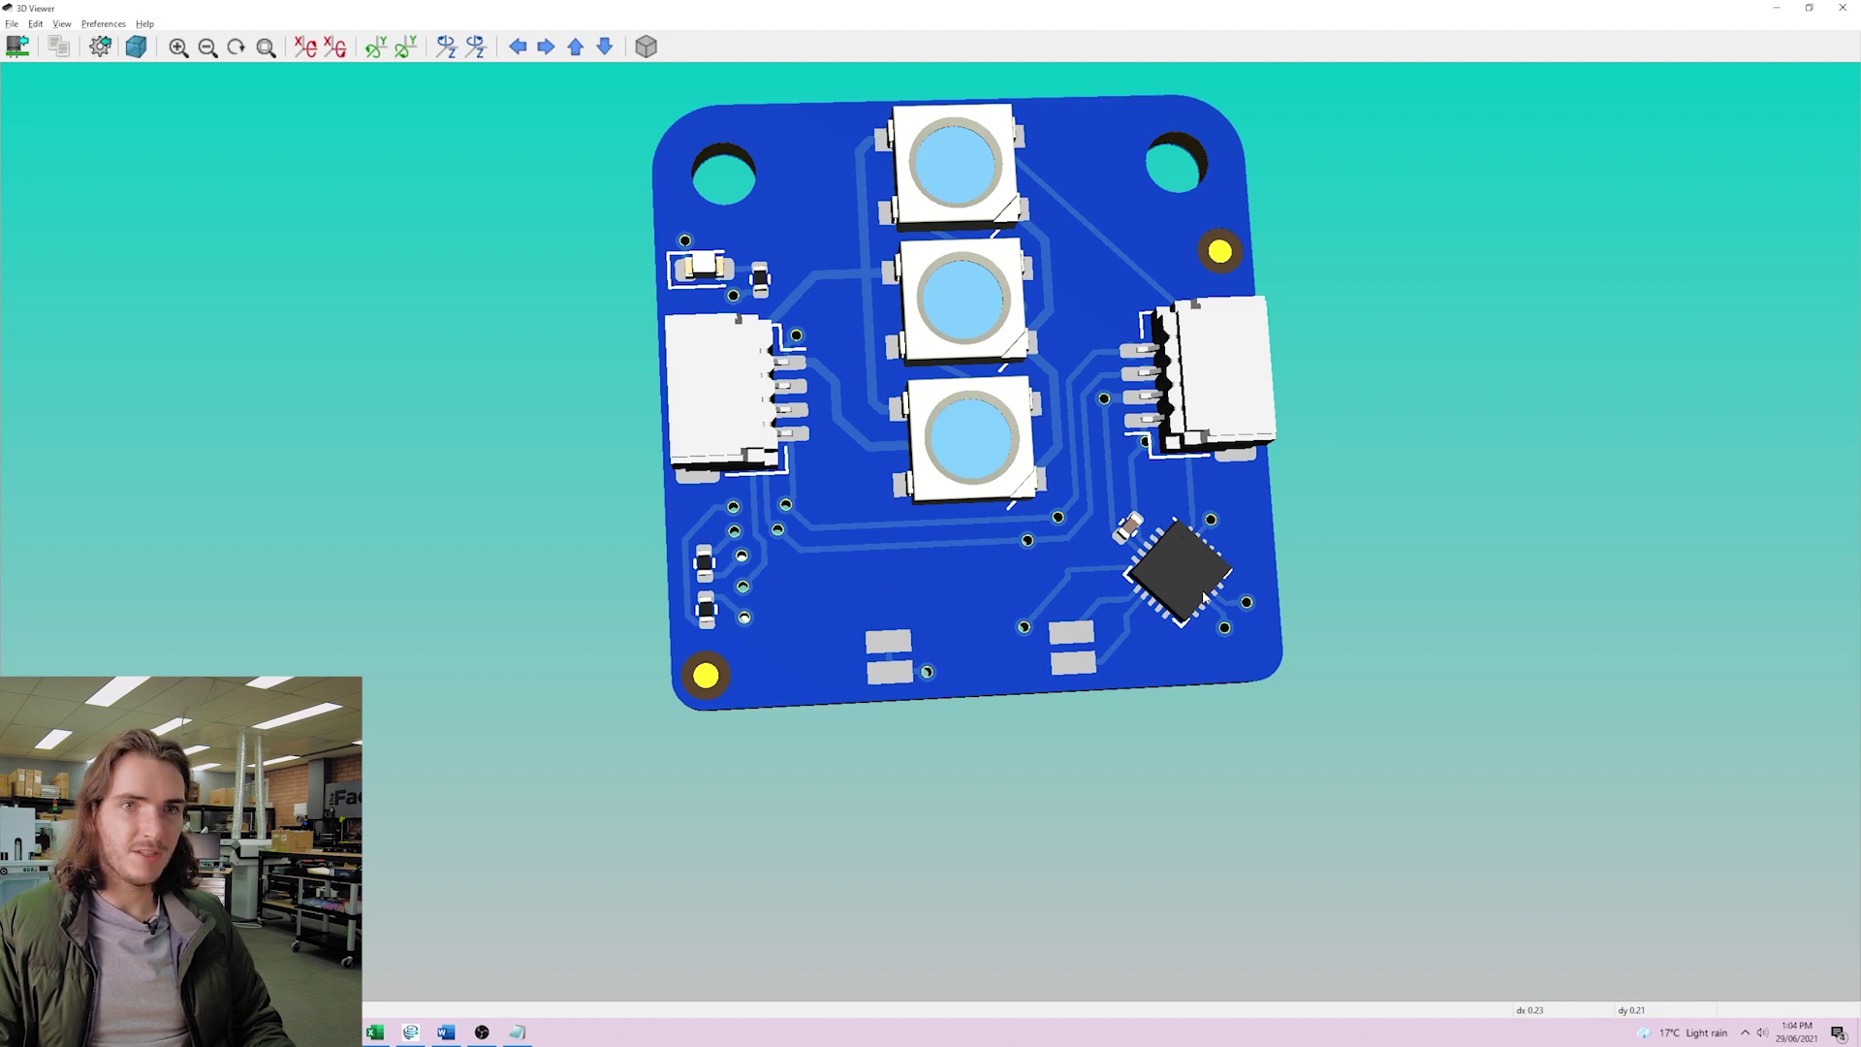
middle_click_drag(885, 648, 866, 719)
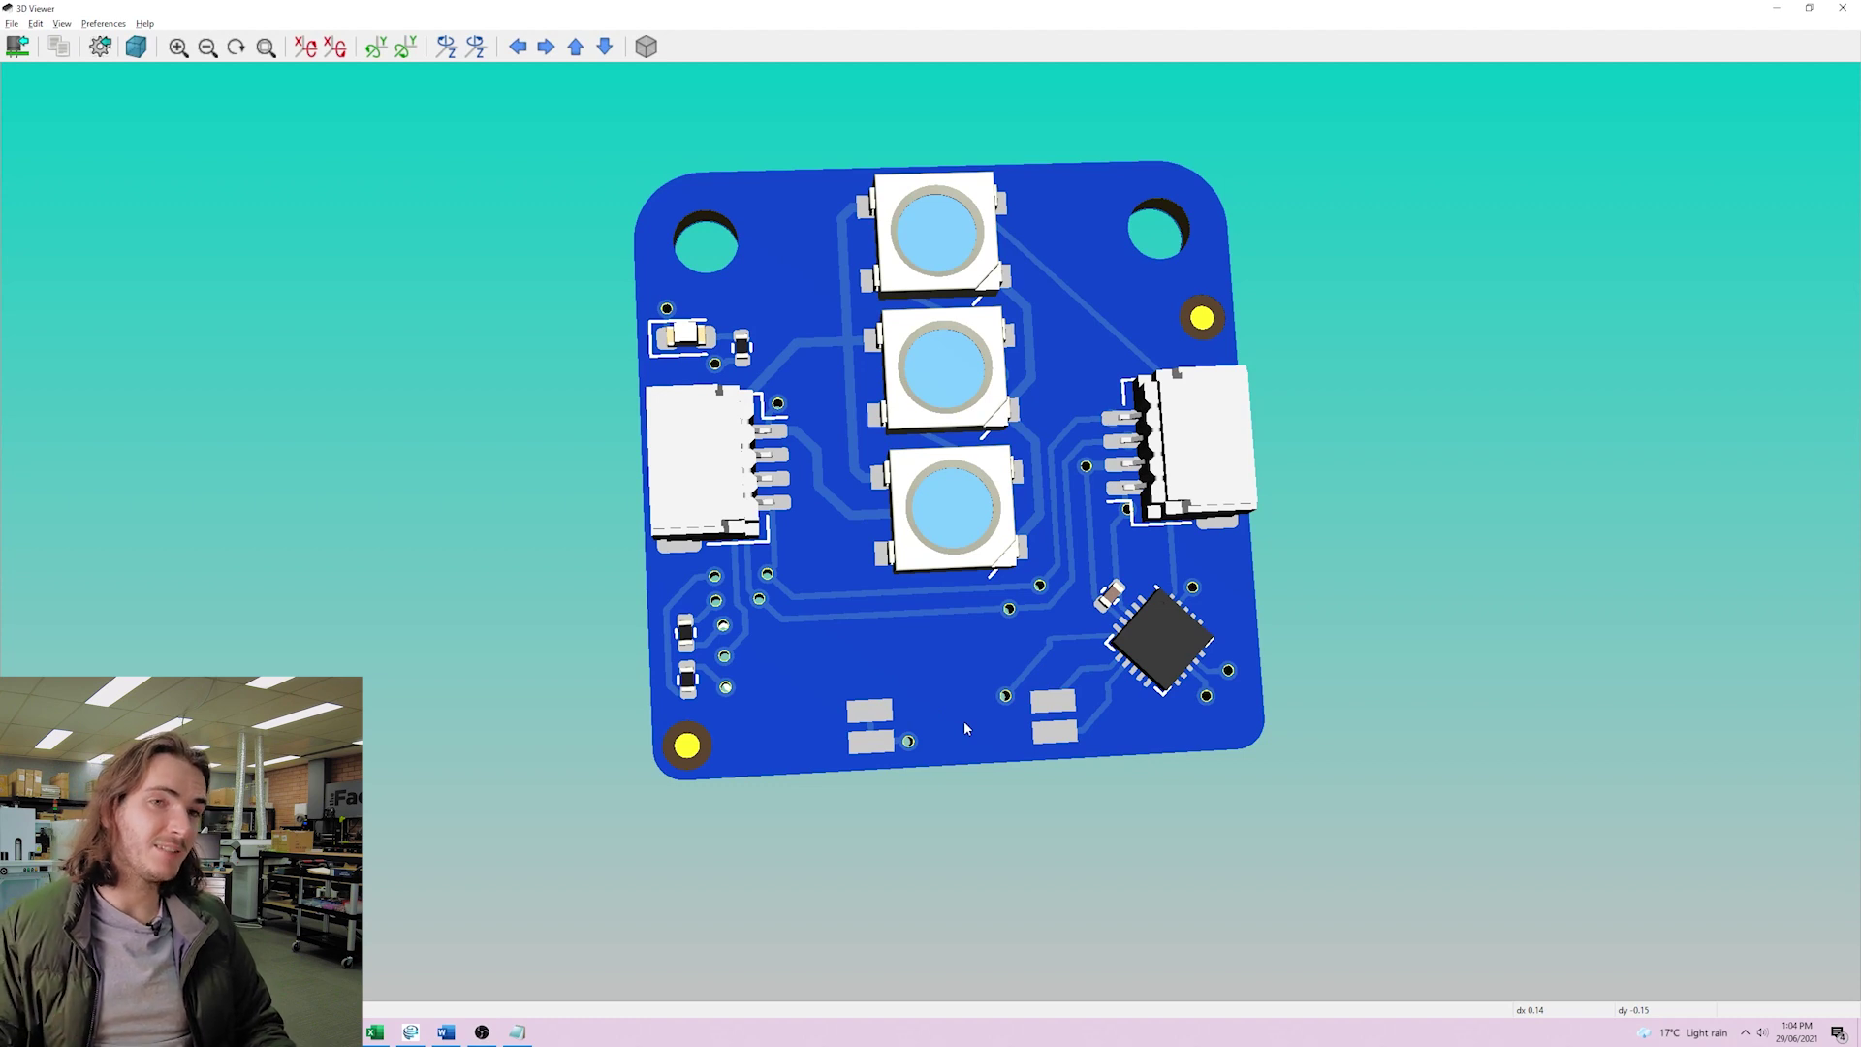
key("z")
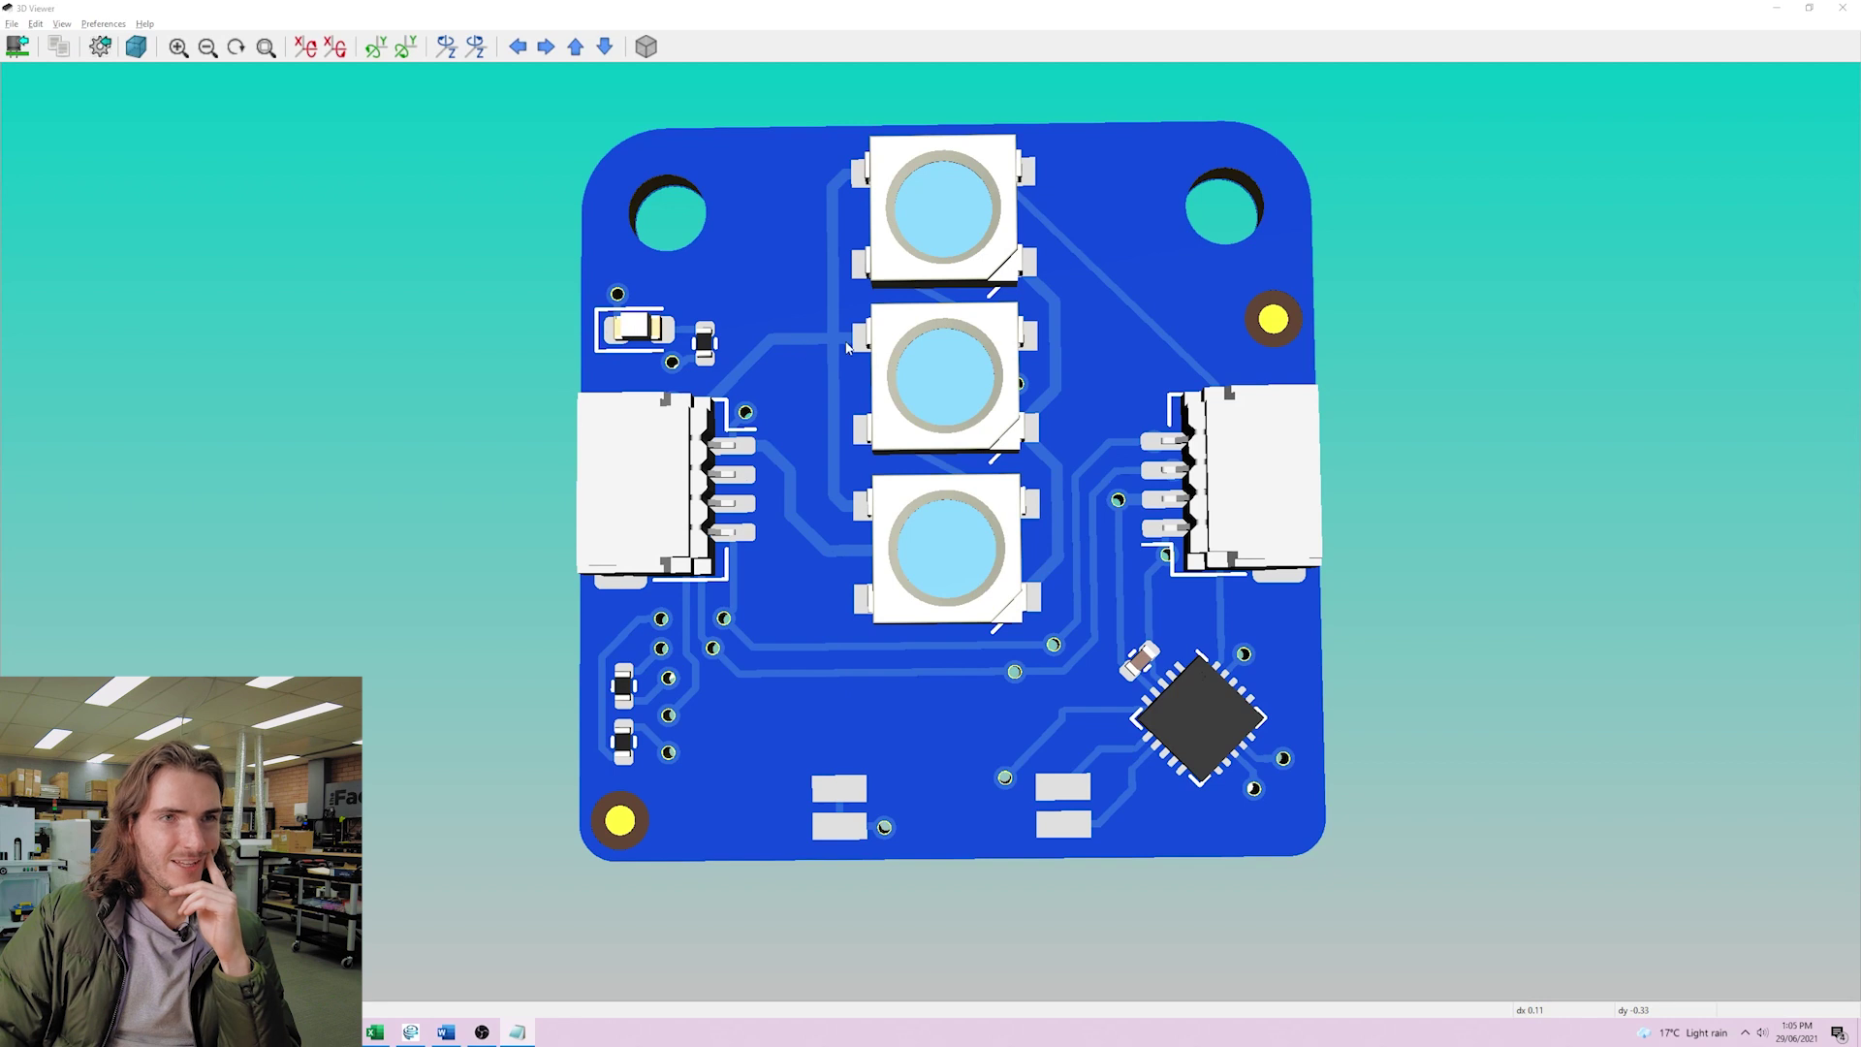
left_click_drag(867, 351, 839, 417)
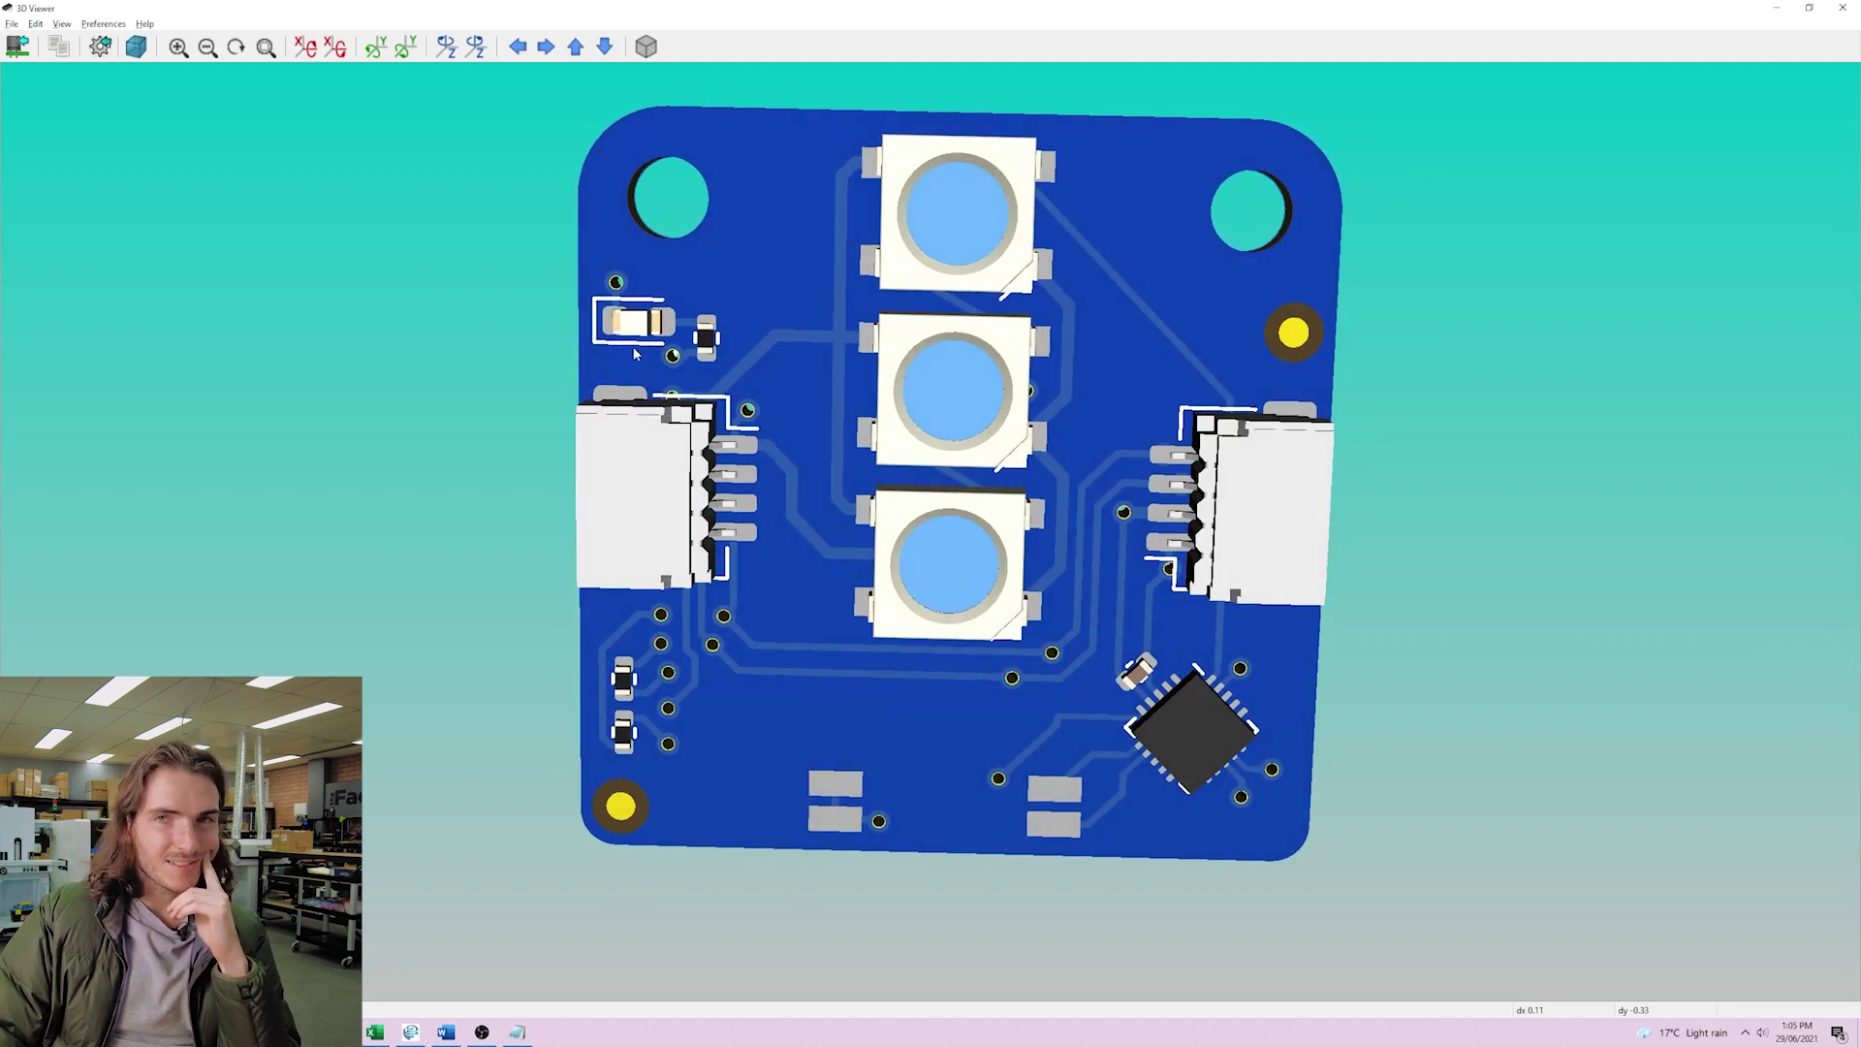
left_click_drag(676, 339, 492, 407)
left_click_drag(727, 329, 630, 337)
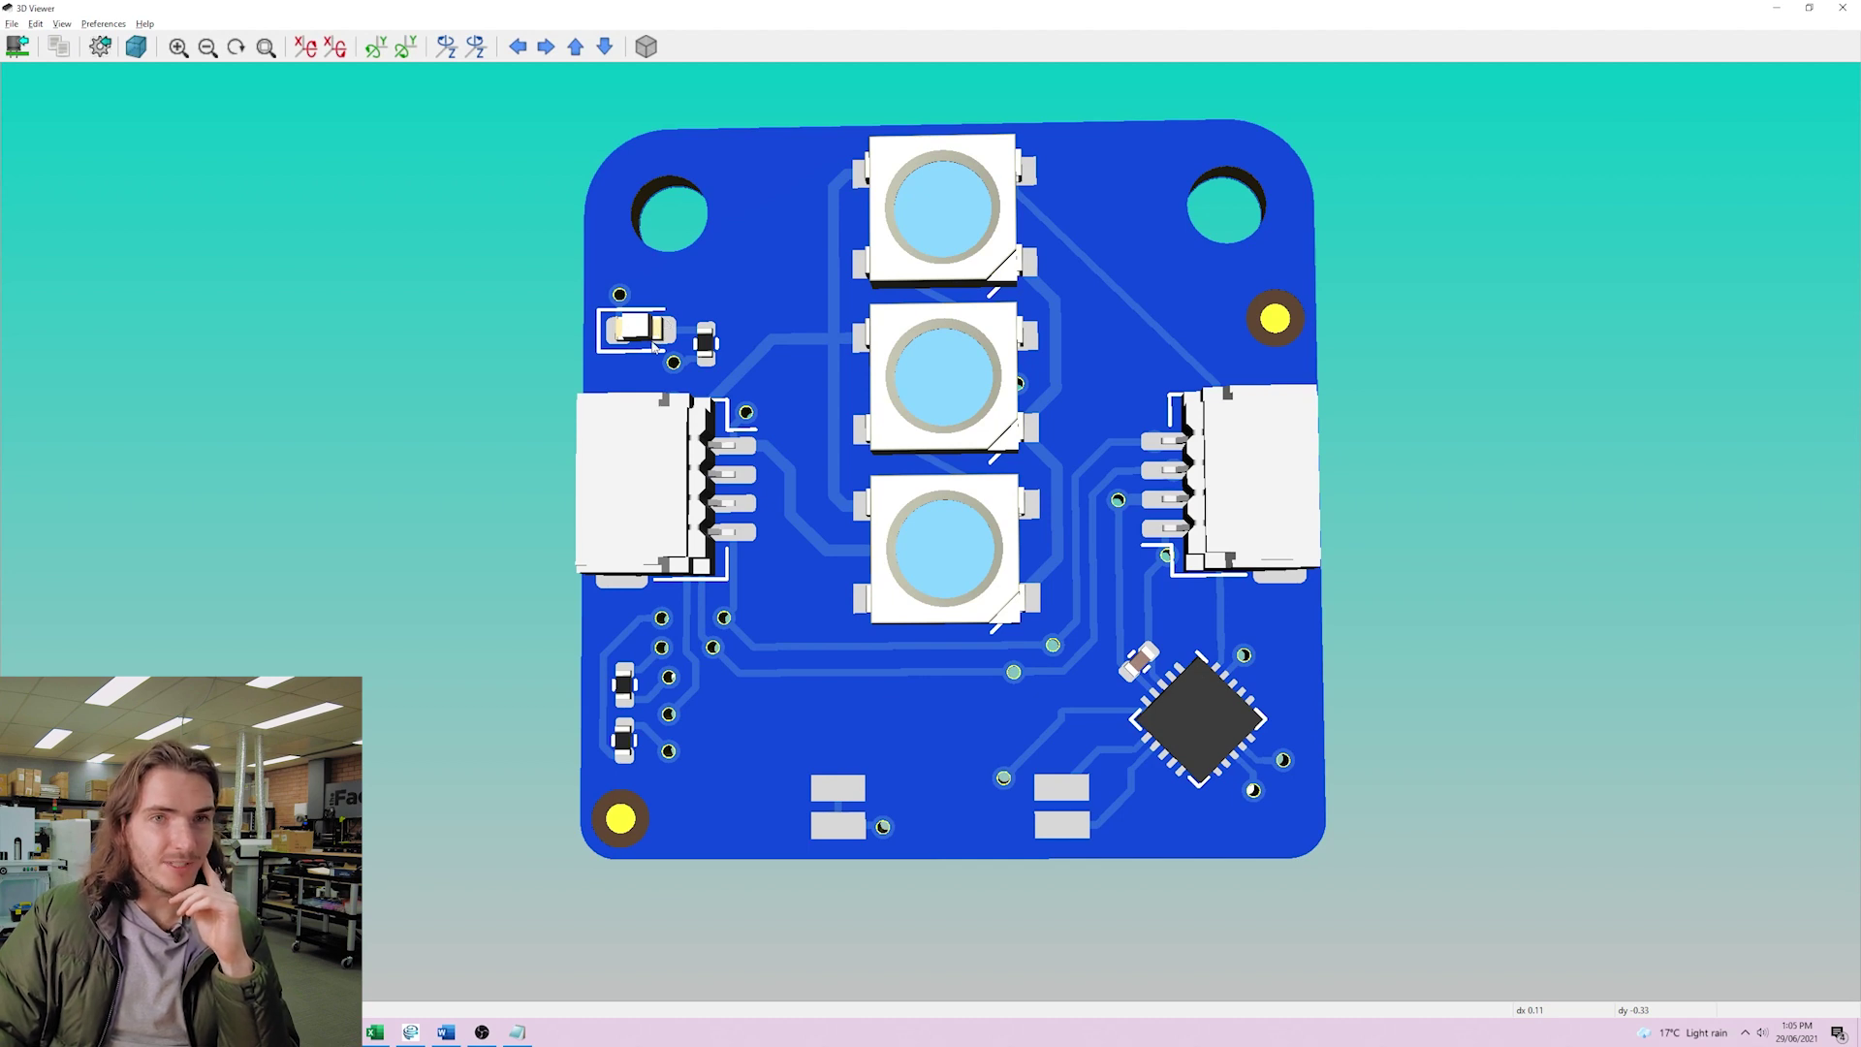
mouse_move(769, 404)
left_mouse_down()
mouse_move(787, 488)
mouse_move(1519, 665)
mouse_move(747, 432)
mouse_move(422, 439)
left_mouse_up()
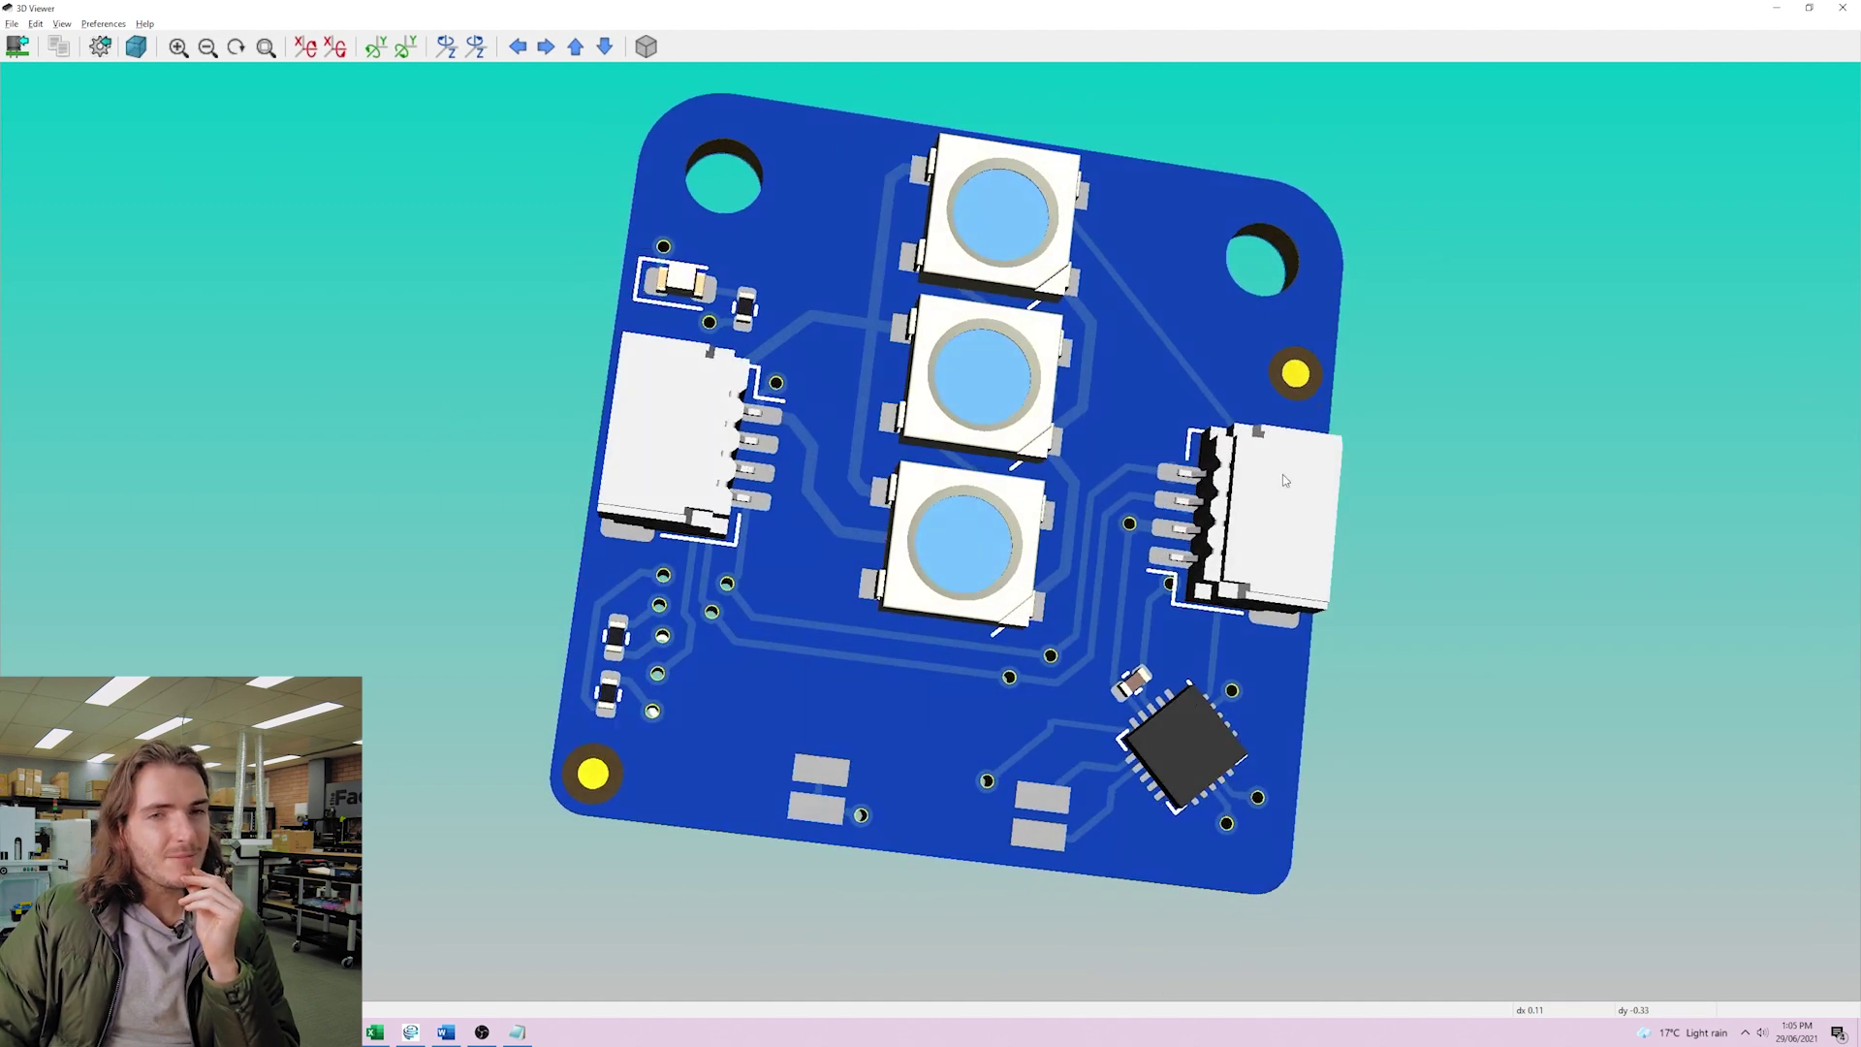
left_click_drag(1221, 436, 689, 356)
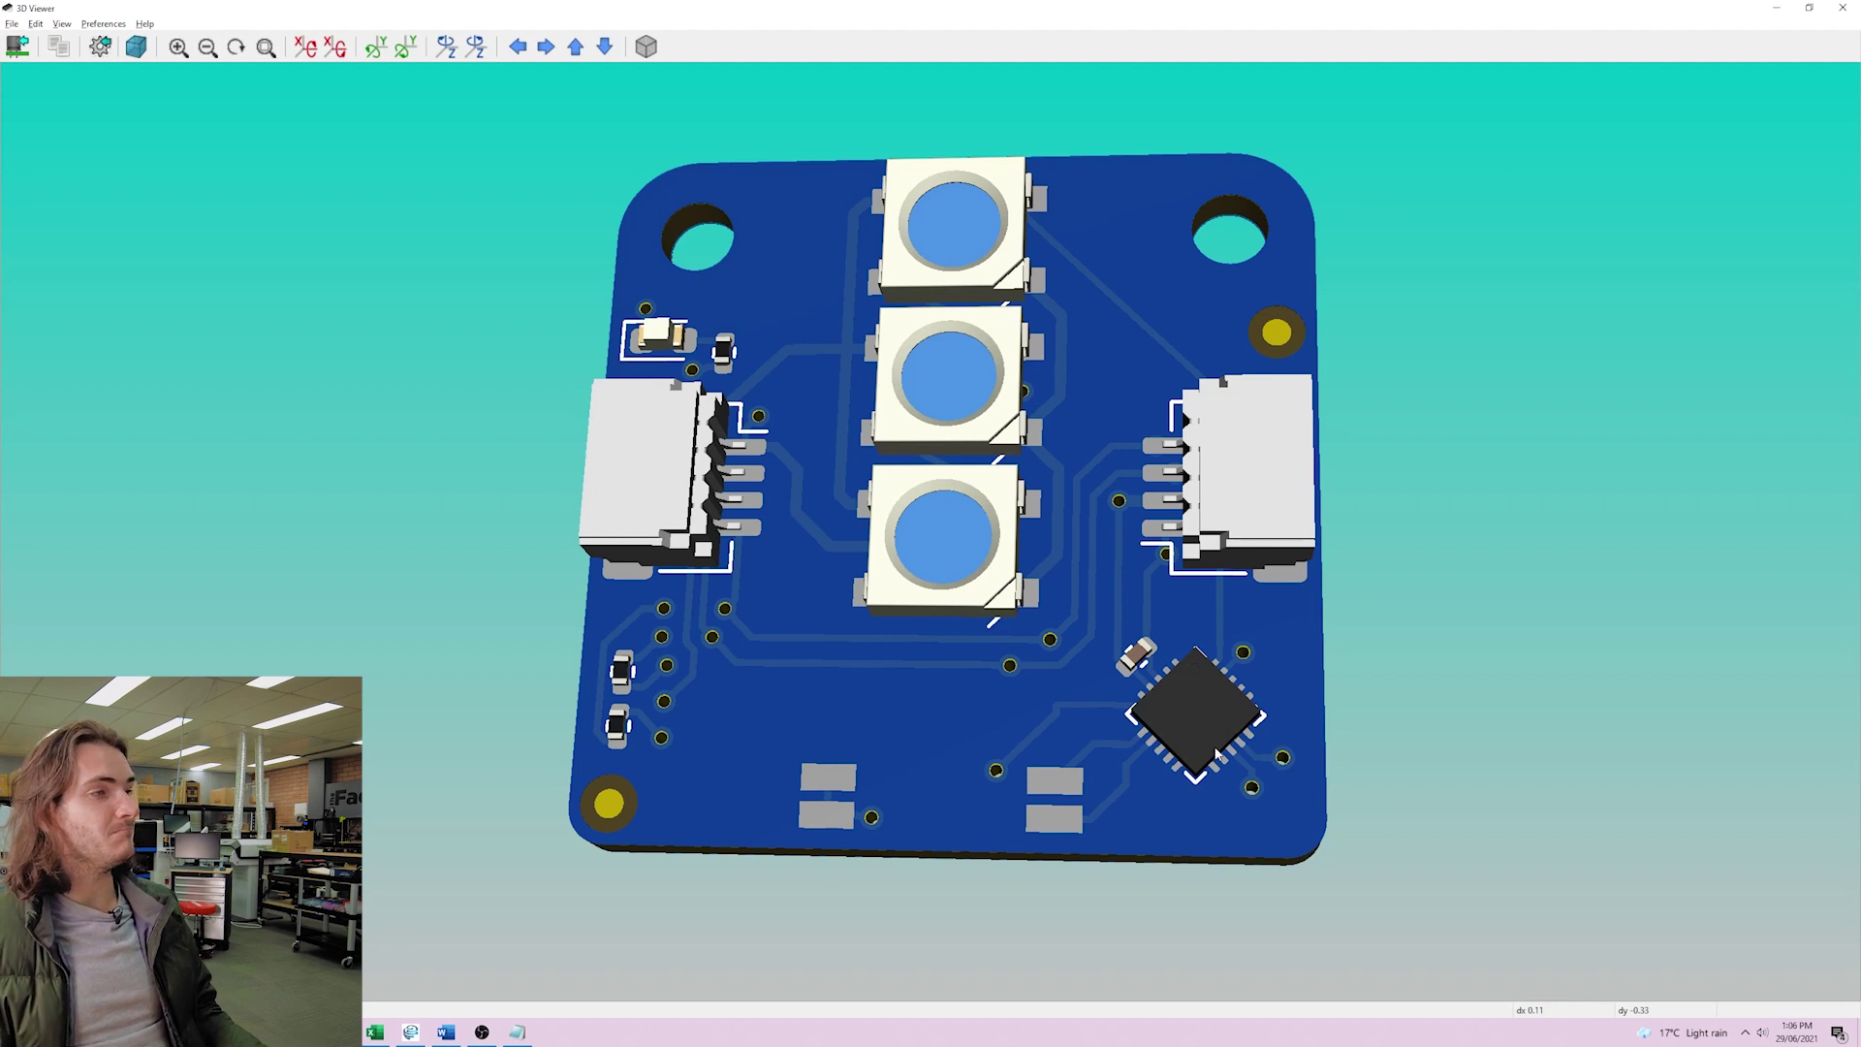
left_click_drag(1219, 755, 654, 610)
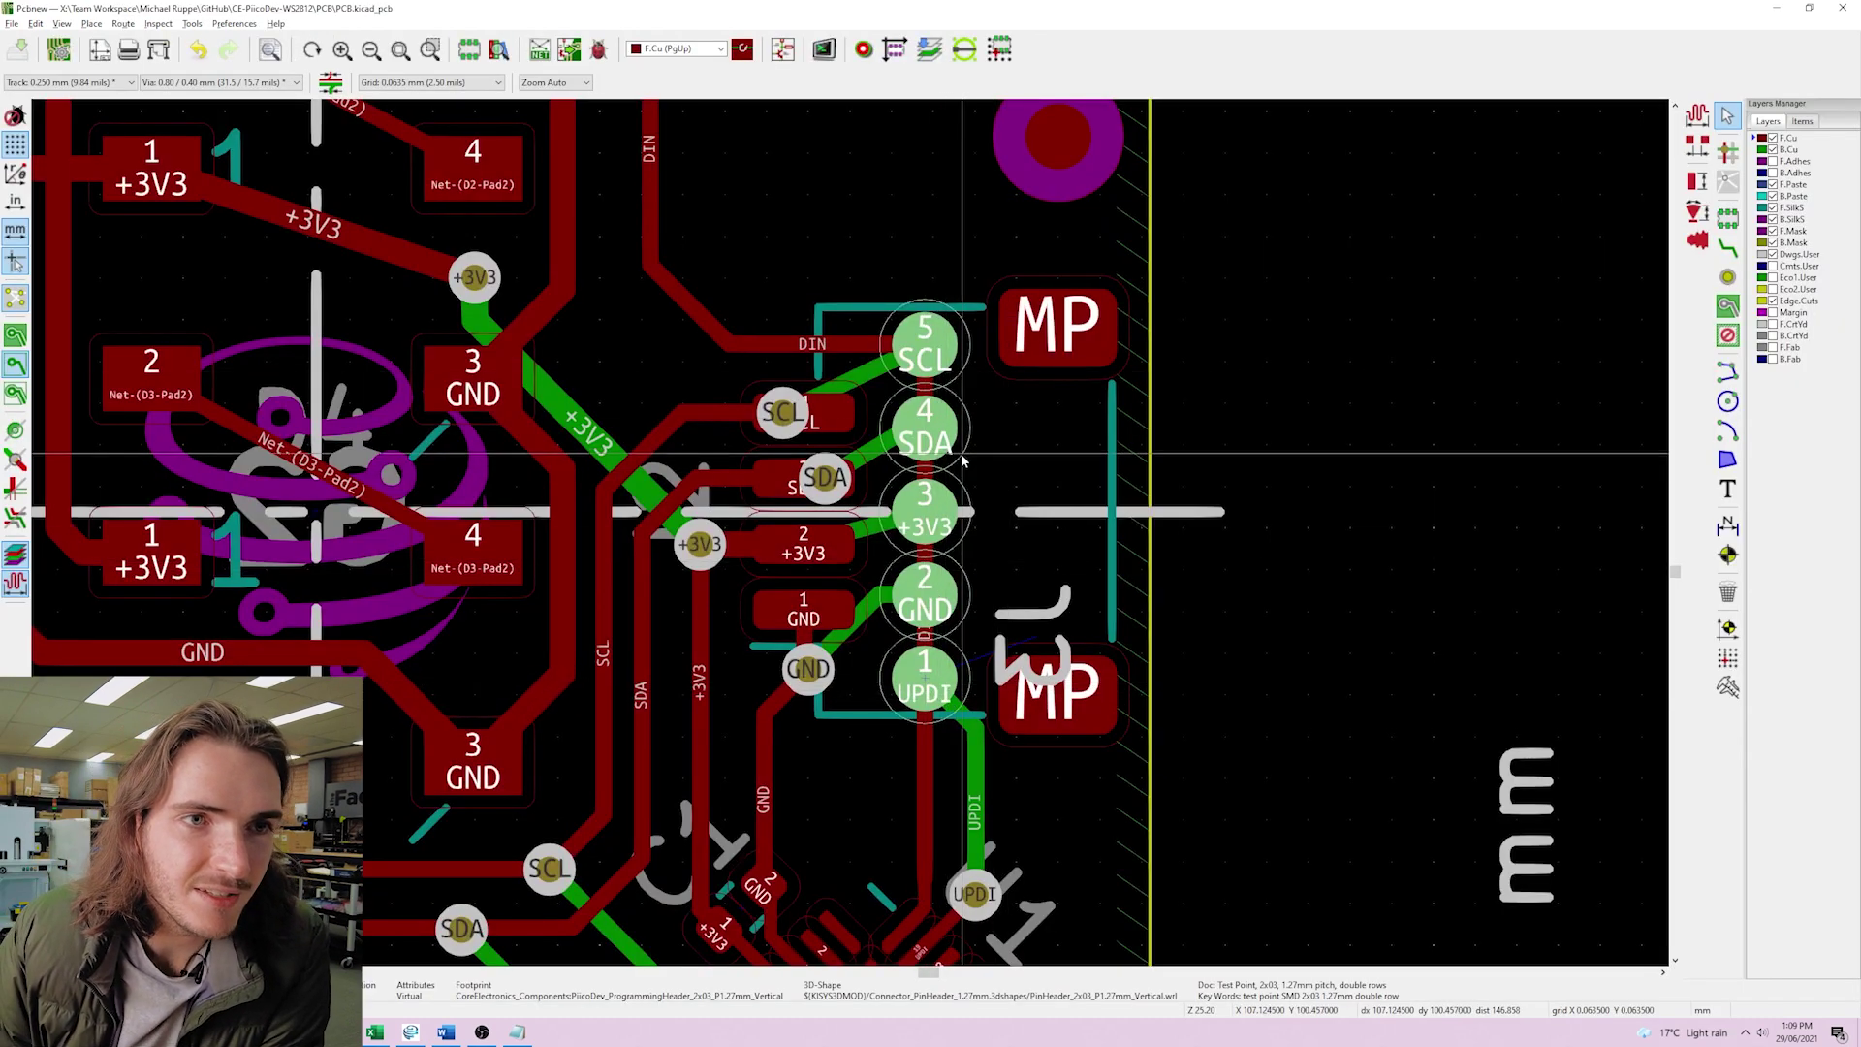
key("alt+3")
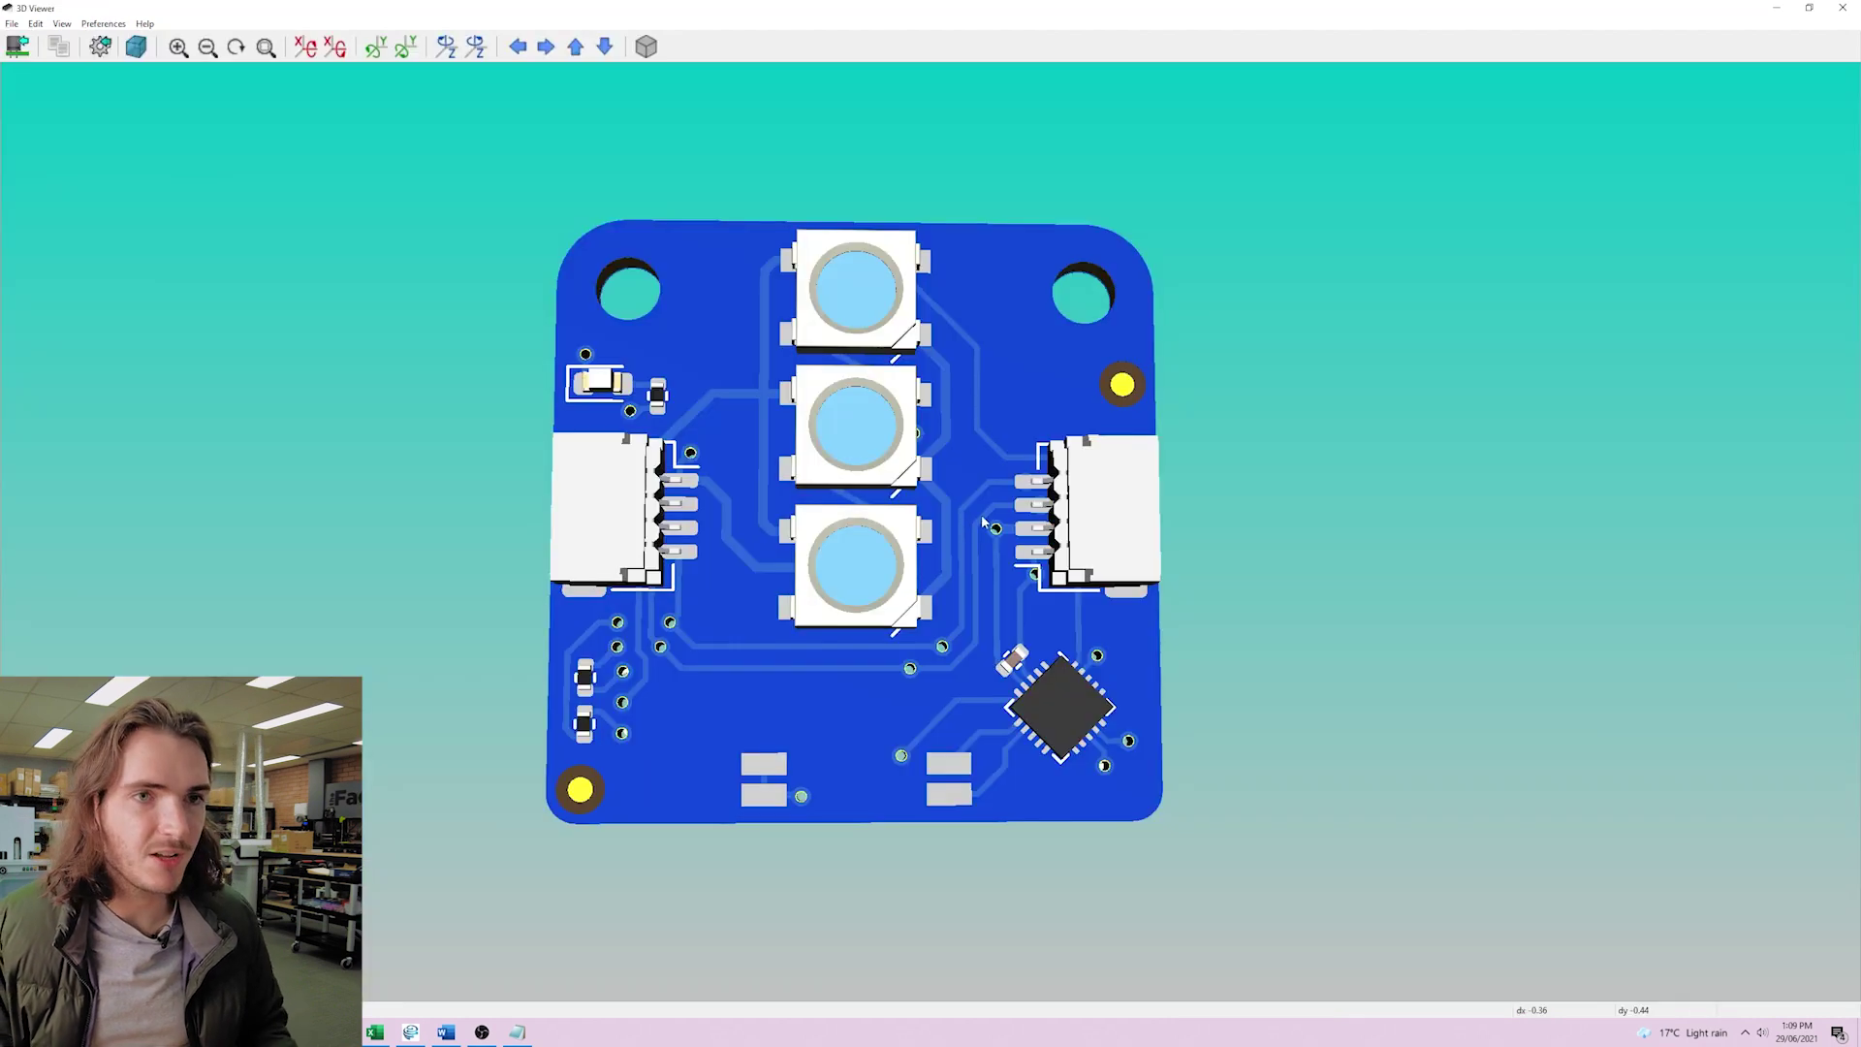
left_click_drag(1129, 512, 633, 515)
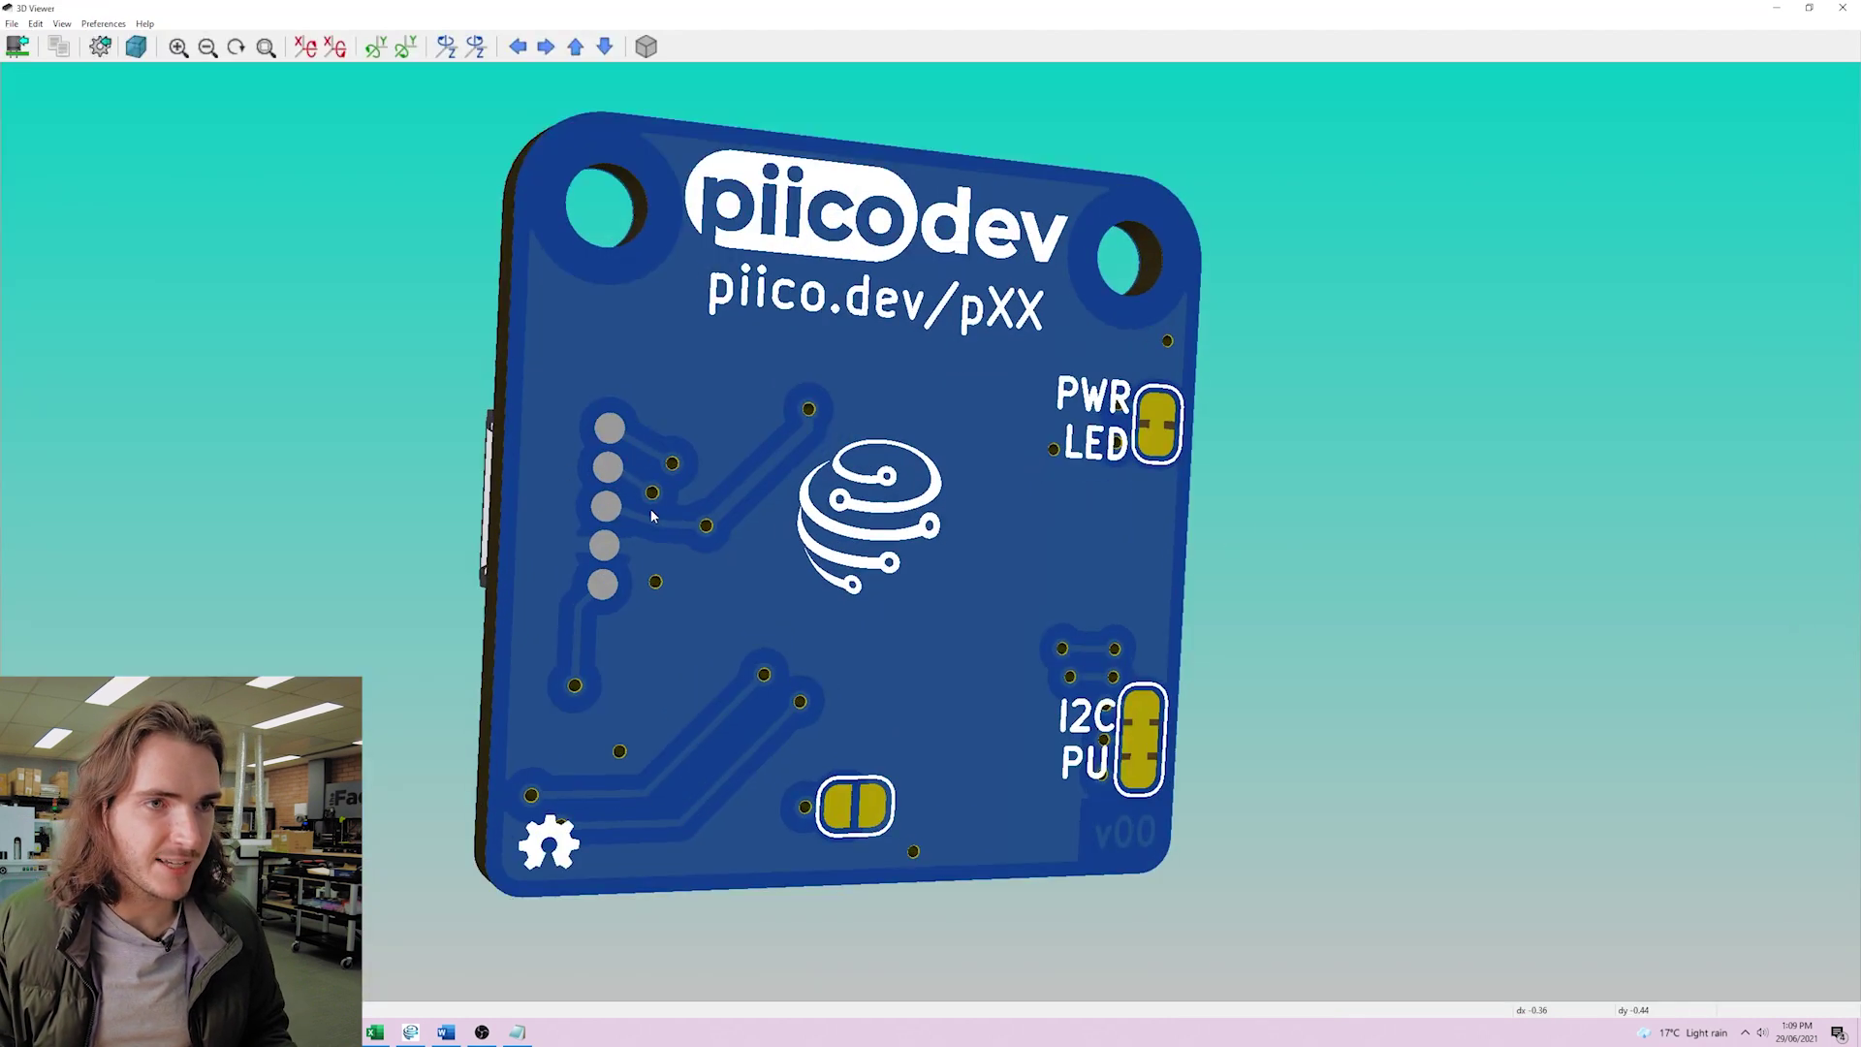
scroll(656, 548, "up", 5)
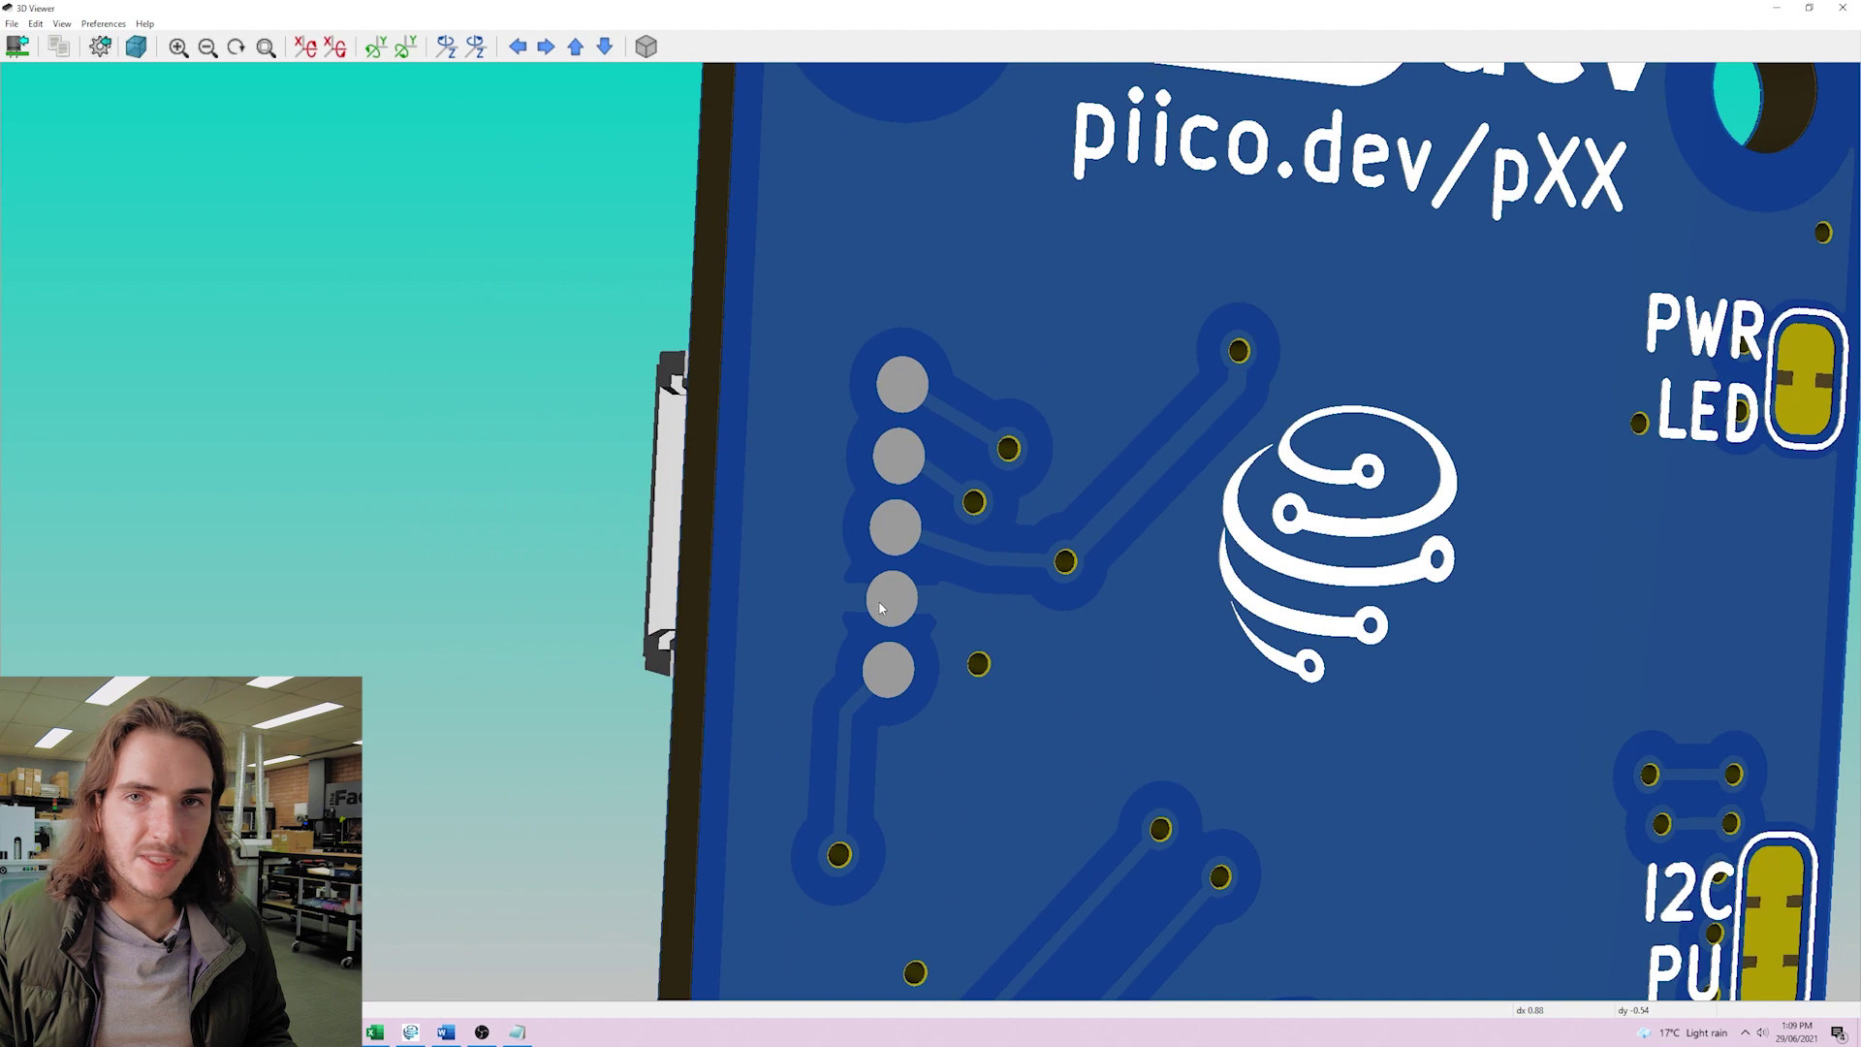
left_click_drag(933, 595, 1553, 589)
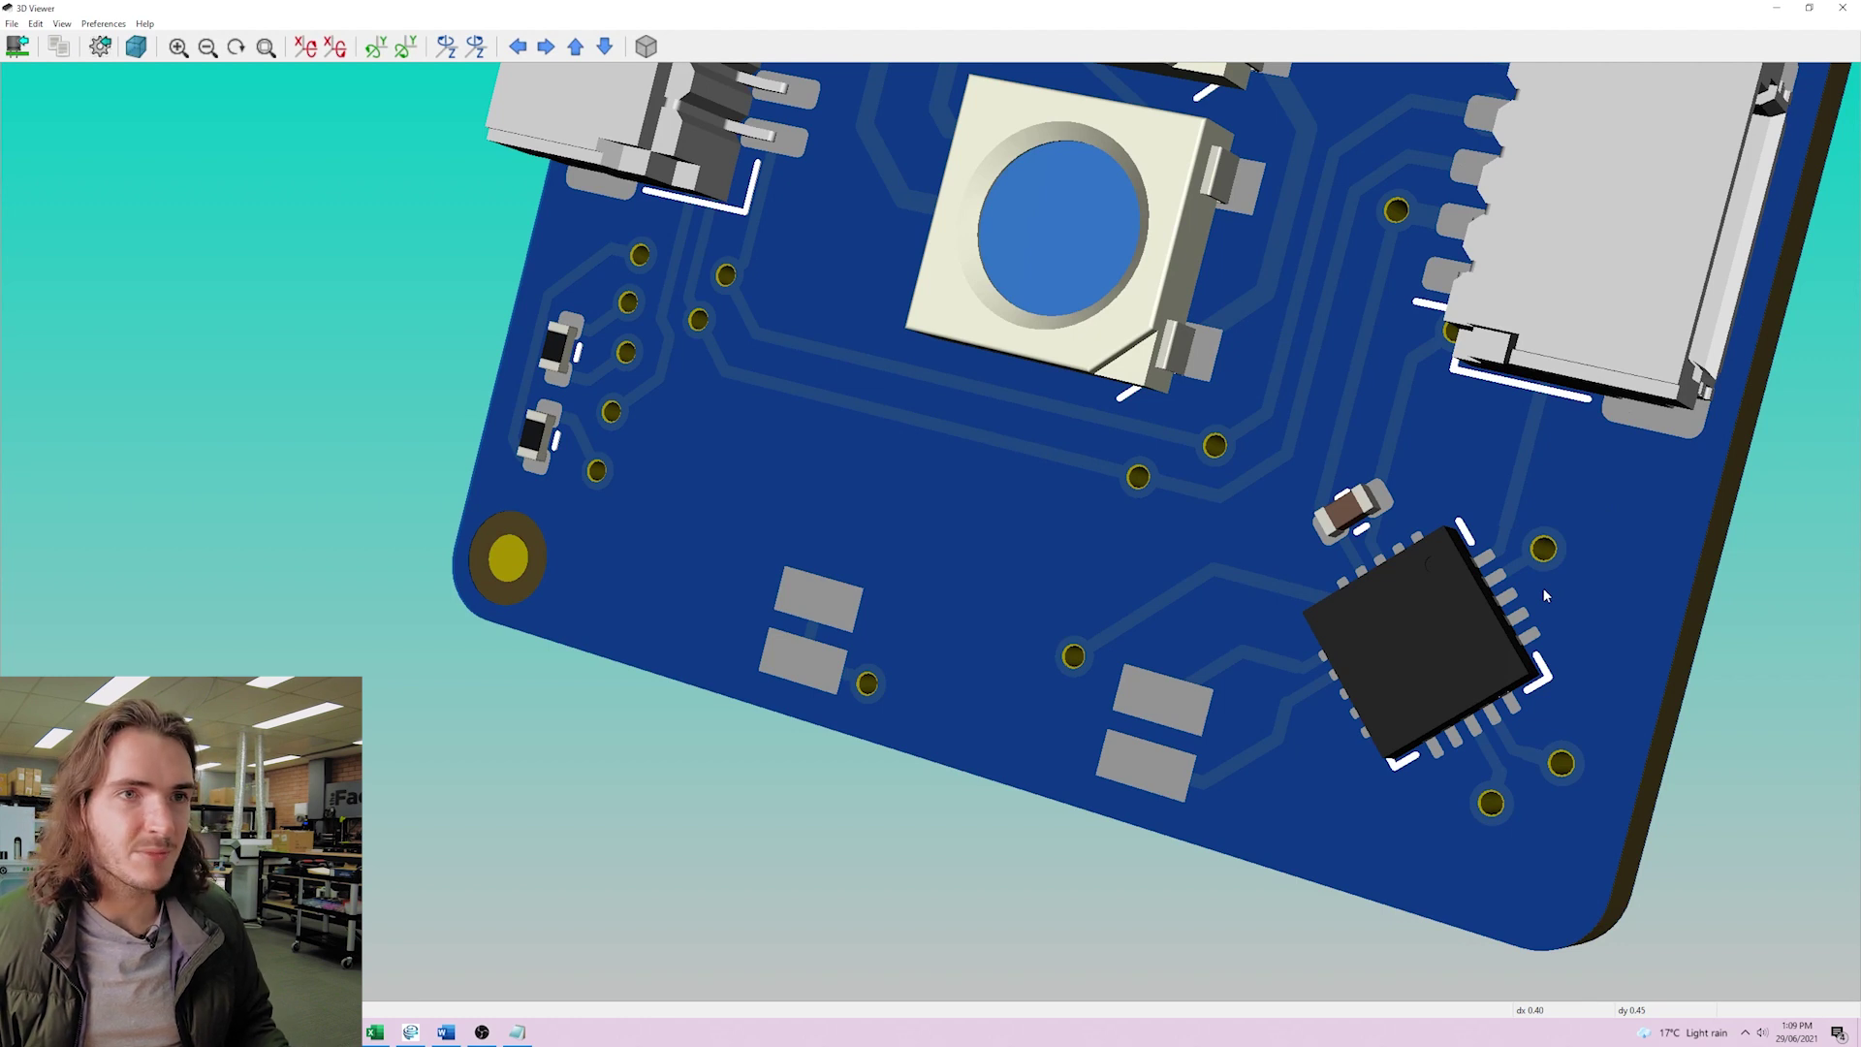
key("alt+Tab")
scroll(1323, 636, "up", 2)
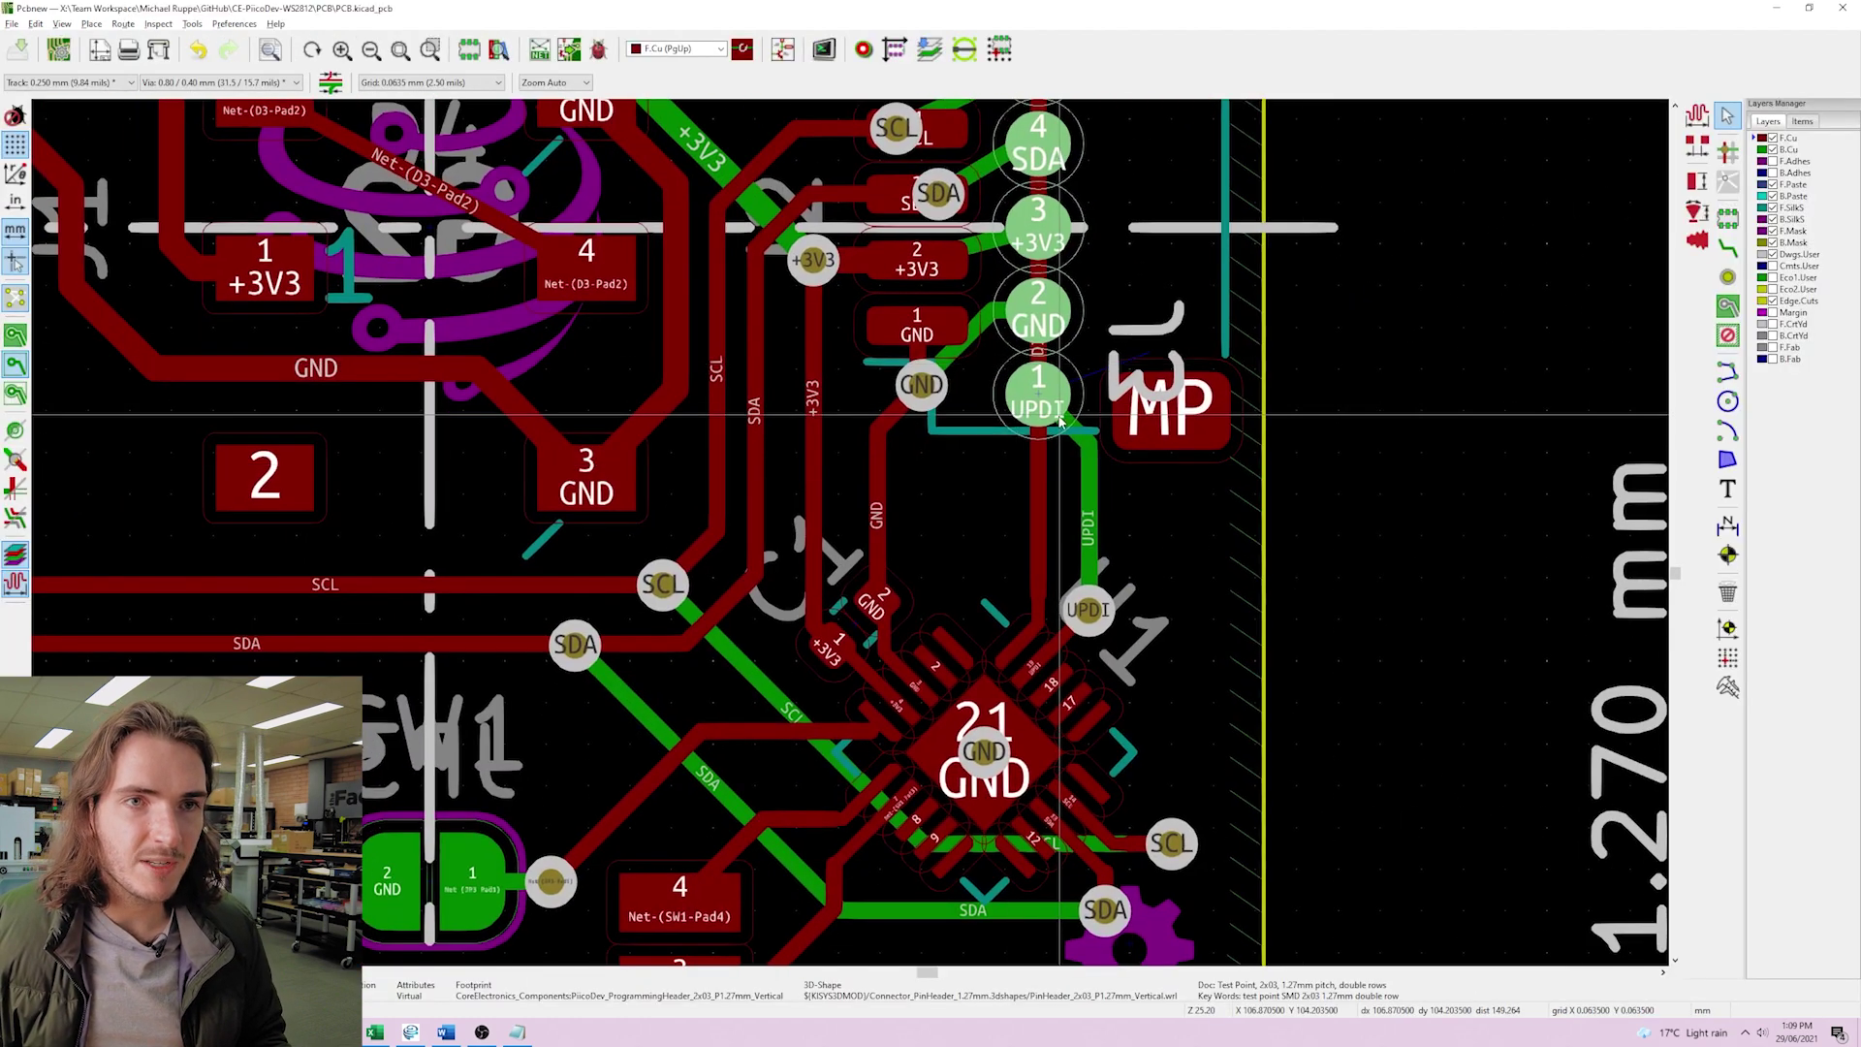
scroll(851, 539, "up", 4)
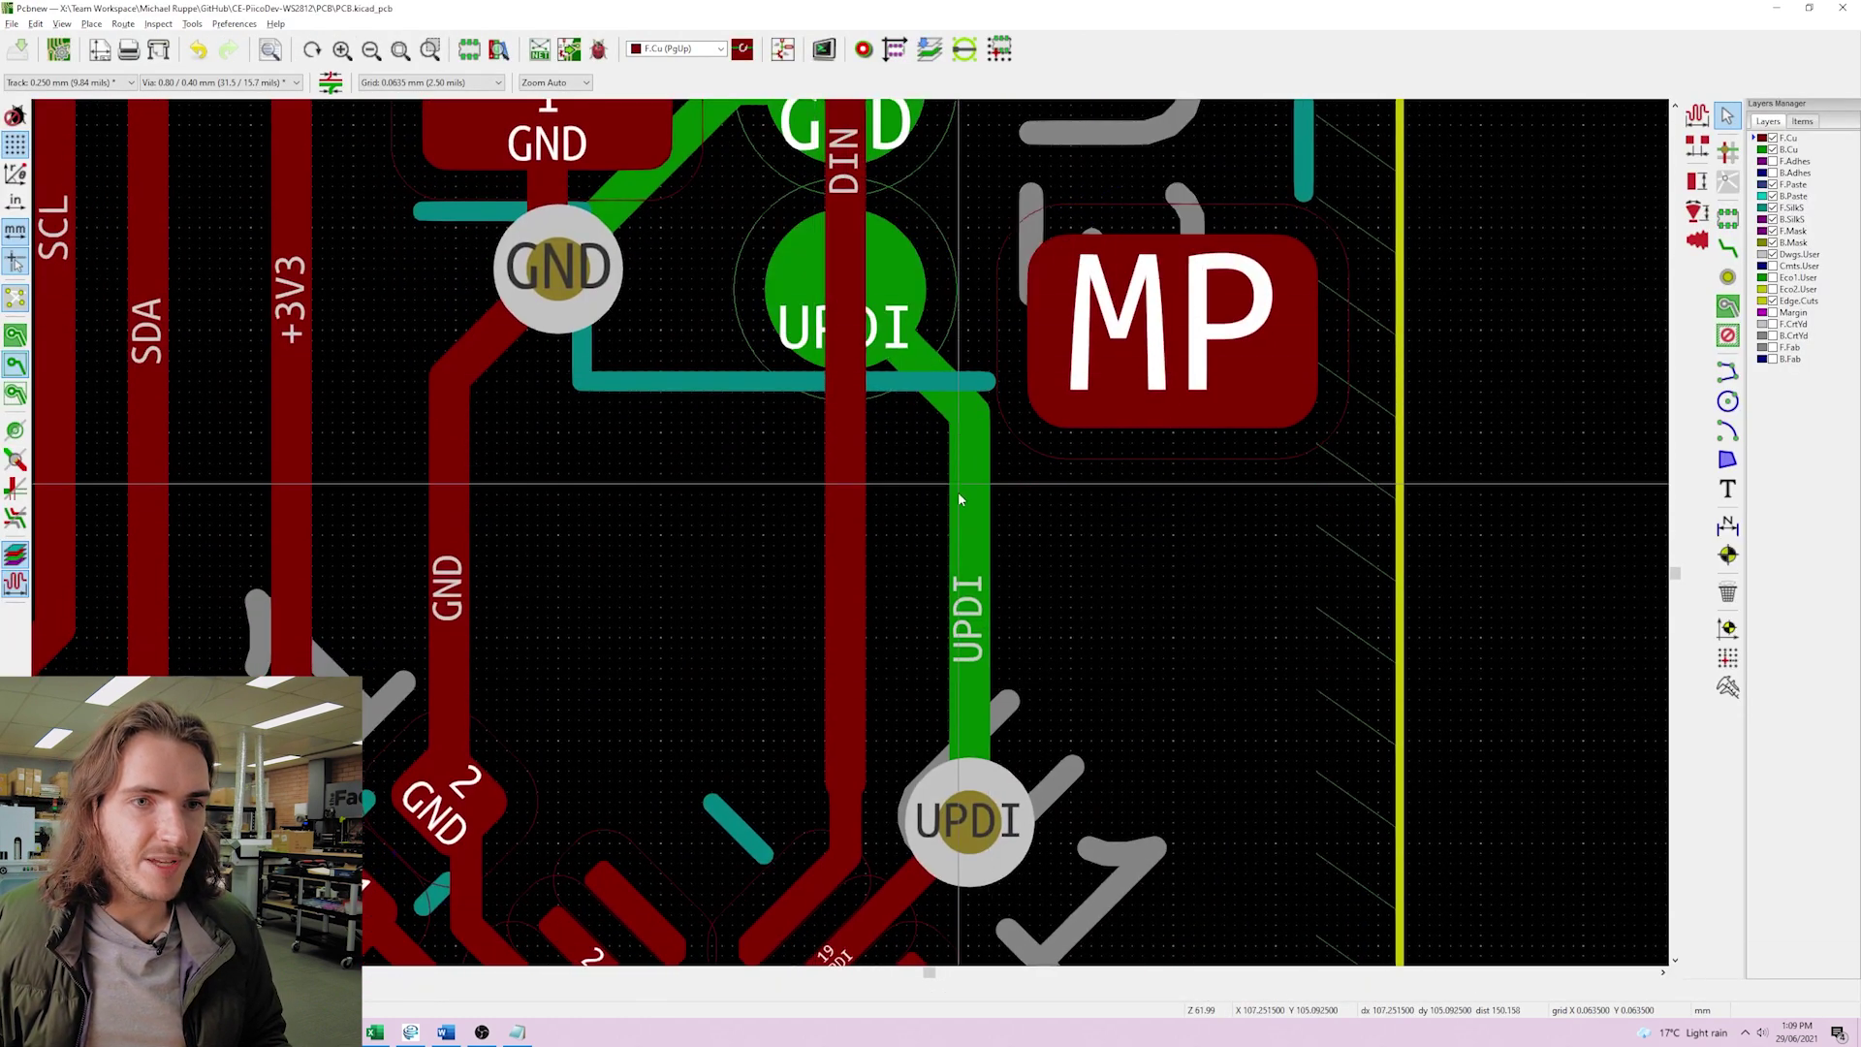
scroll(970, 495, "down", 3, "shift")
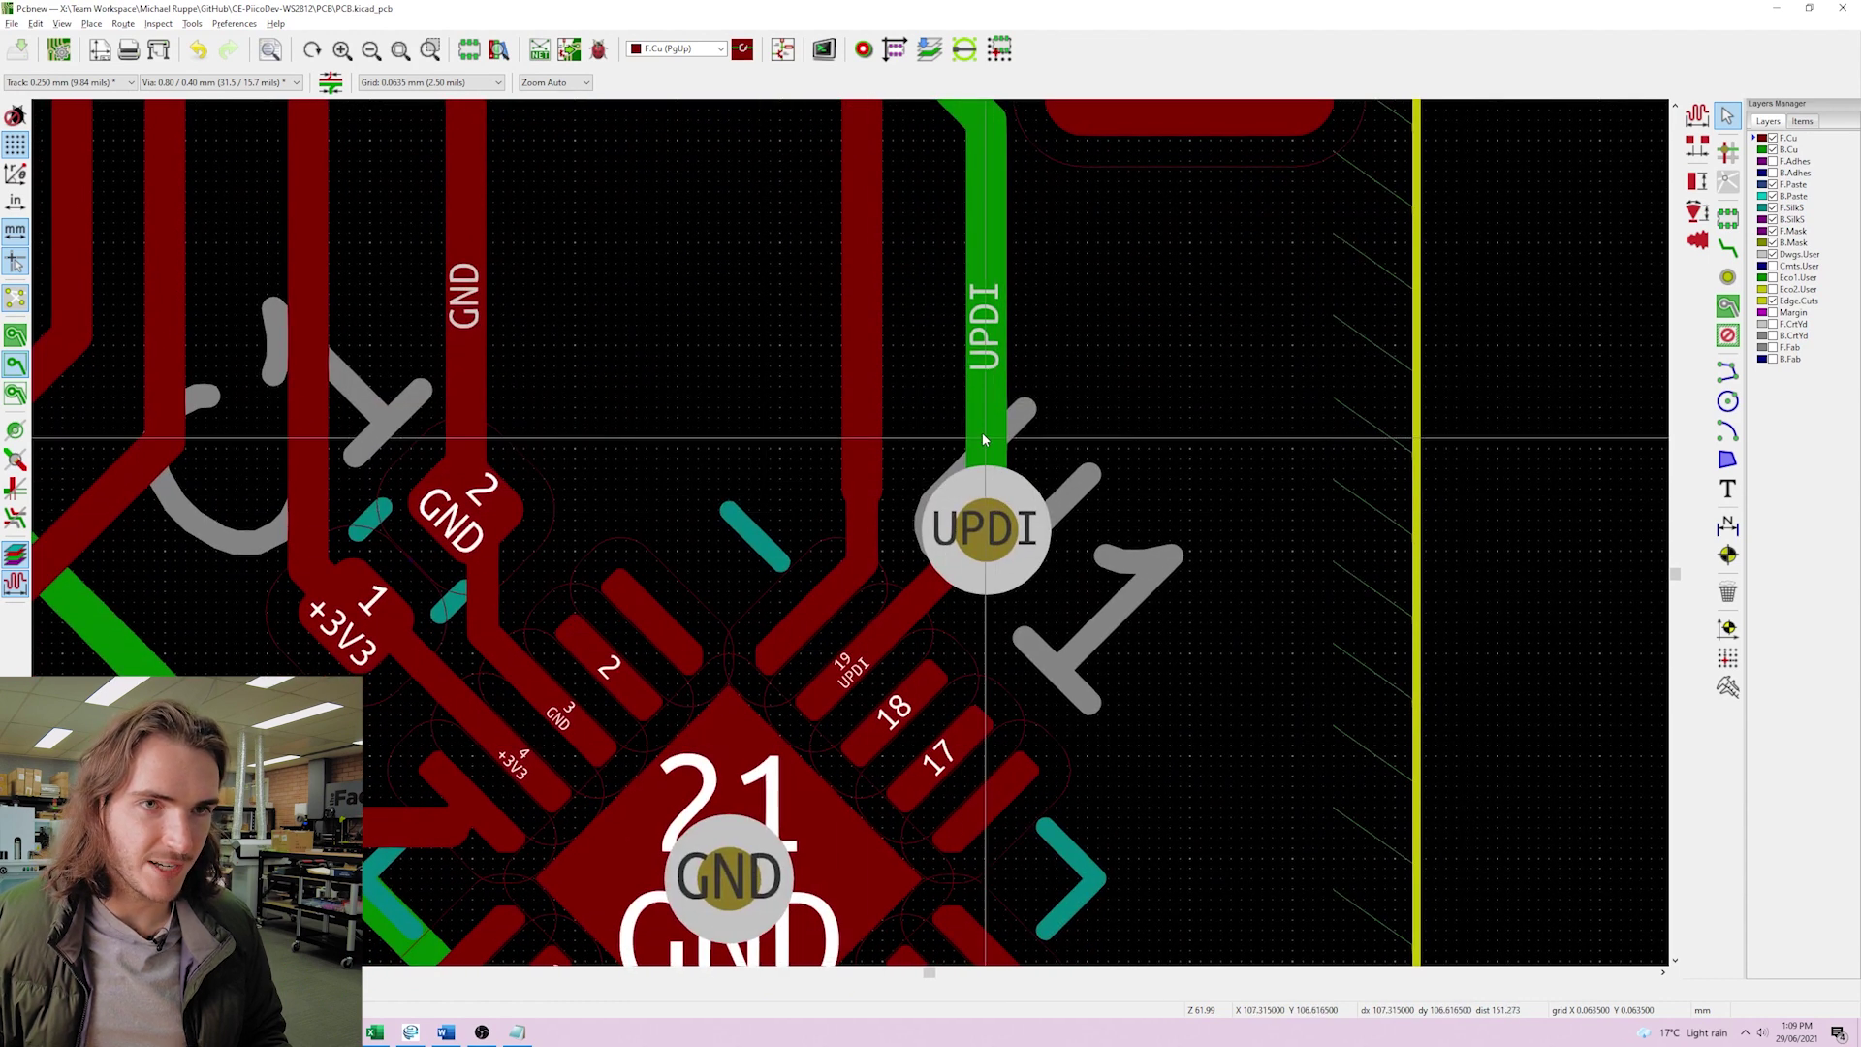
scroll(982, 438, "up", 3, "shift")
scroll(970, 485, "down", 4)
left_click(886, 585)
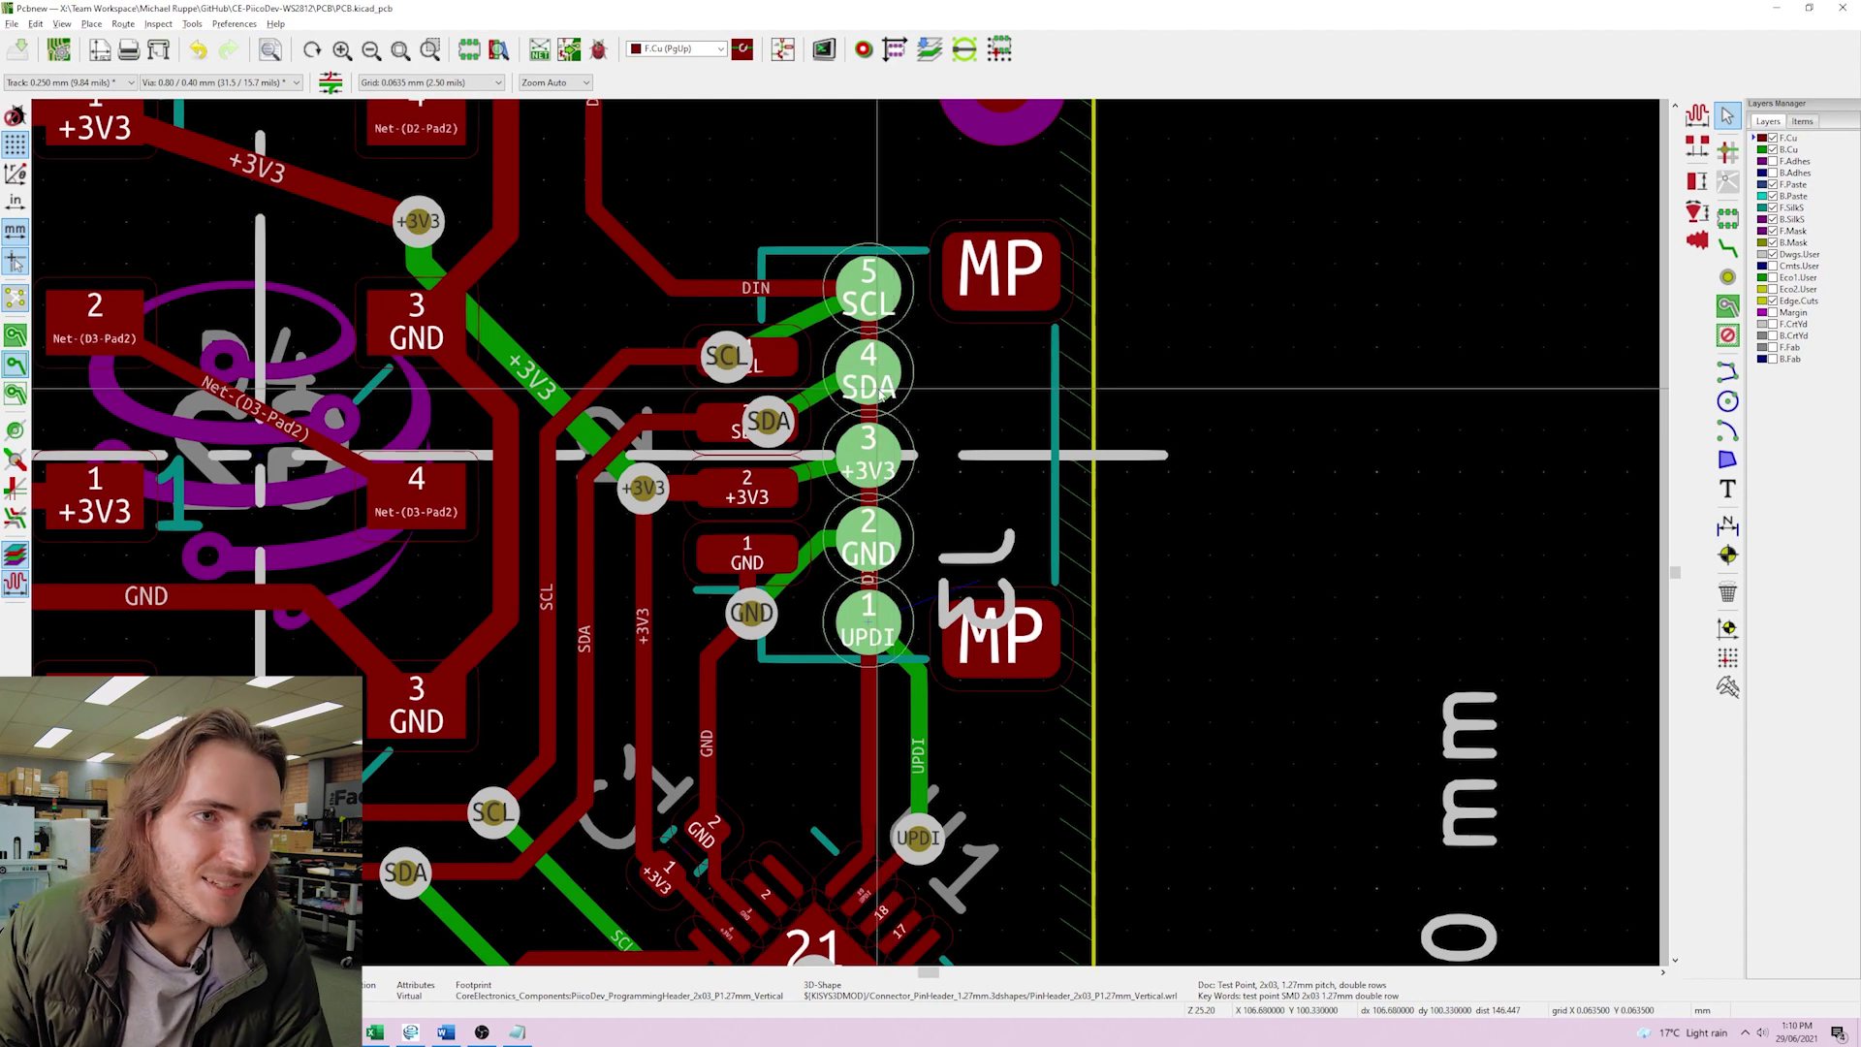
scroll(877, 454, "down", 3)
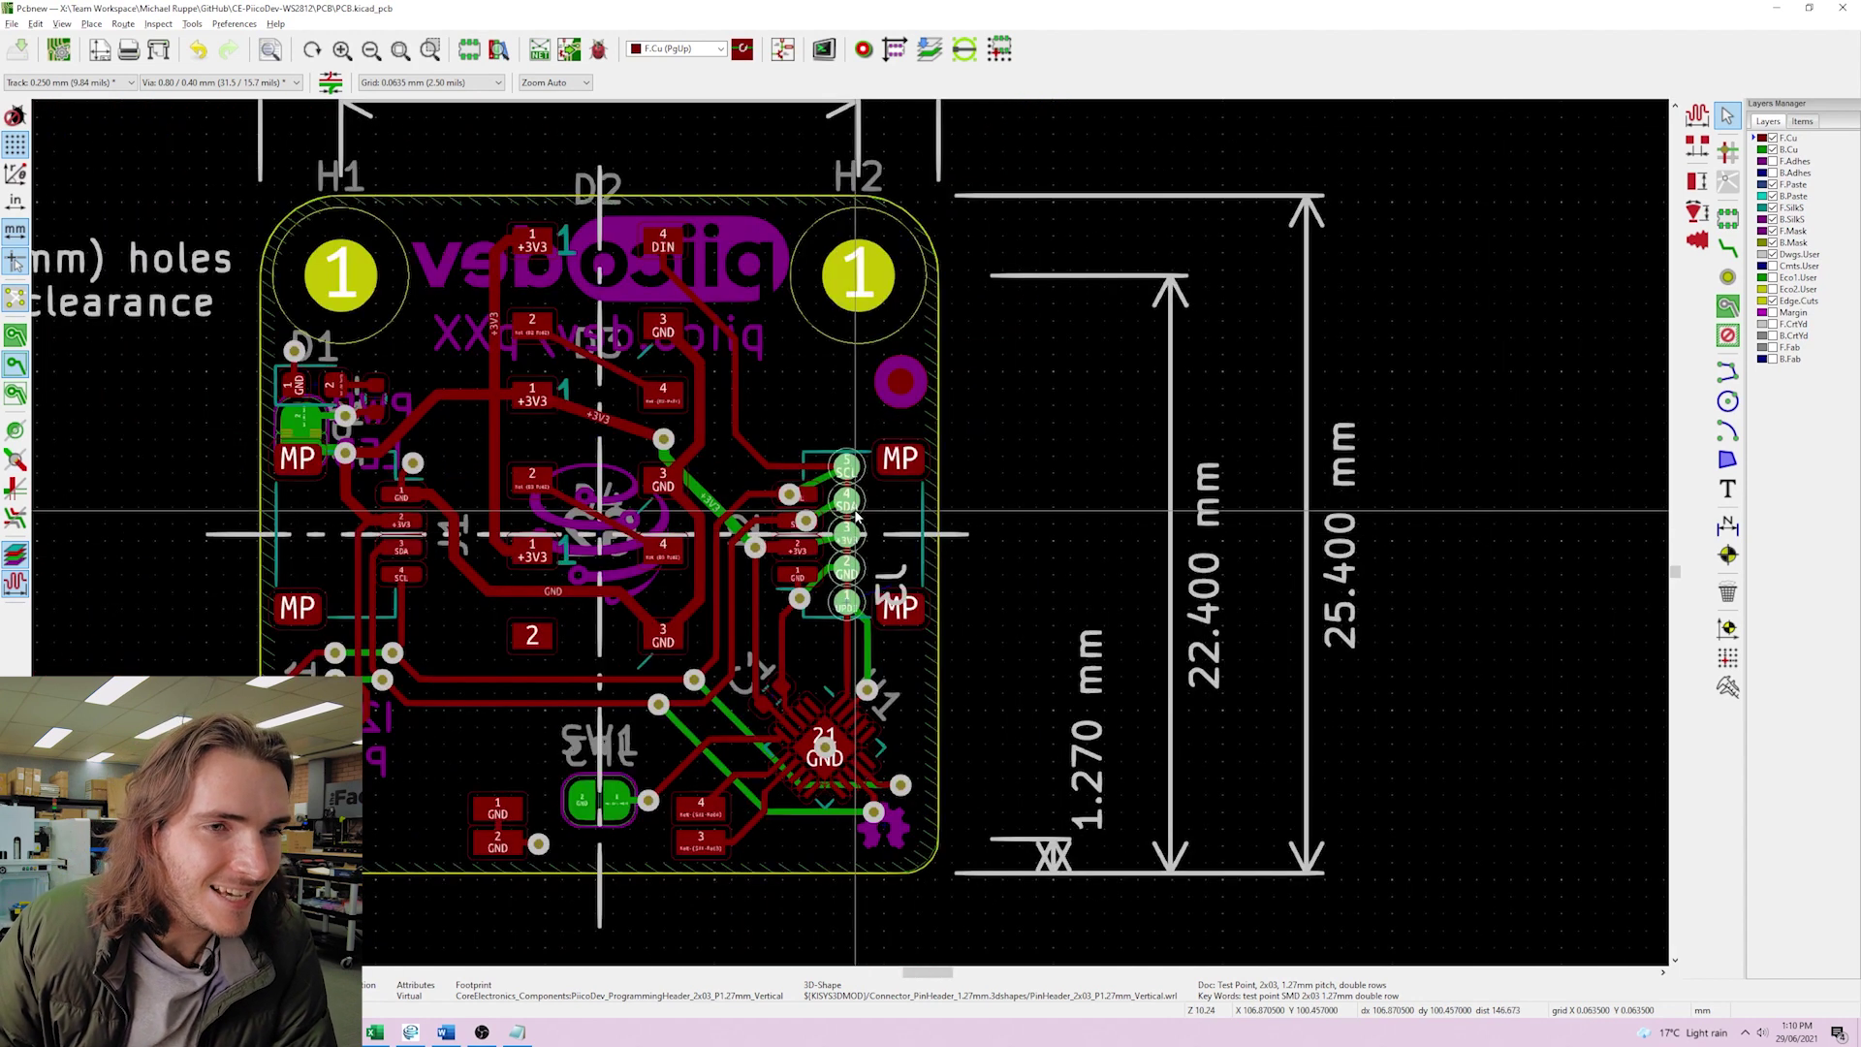
scroll(863, 535, "up", 2)
middle_click_drag(870, 532, 948, 492)
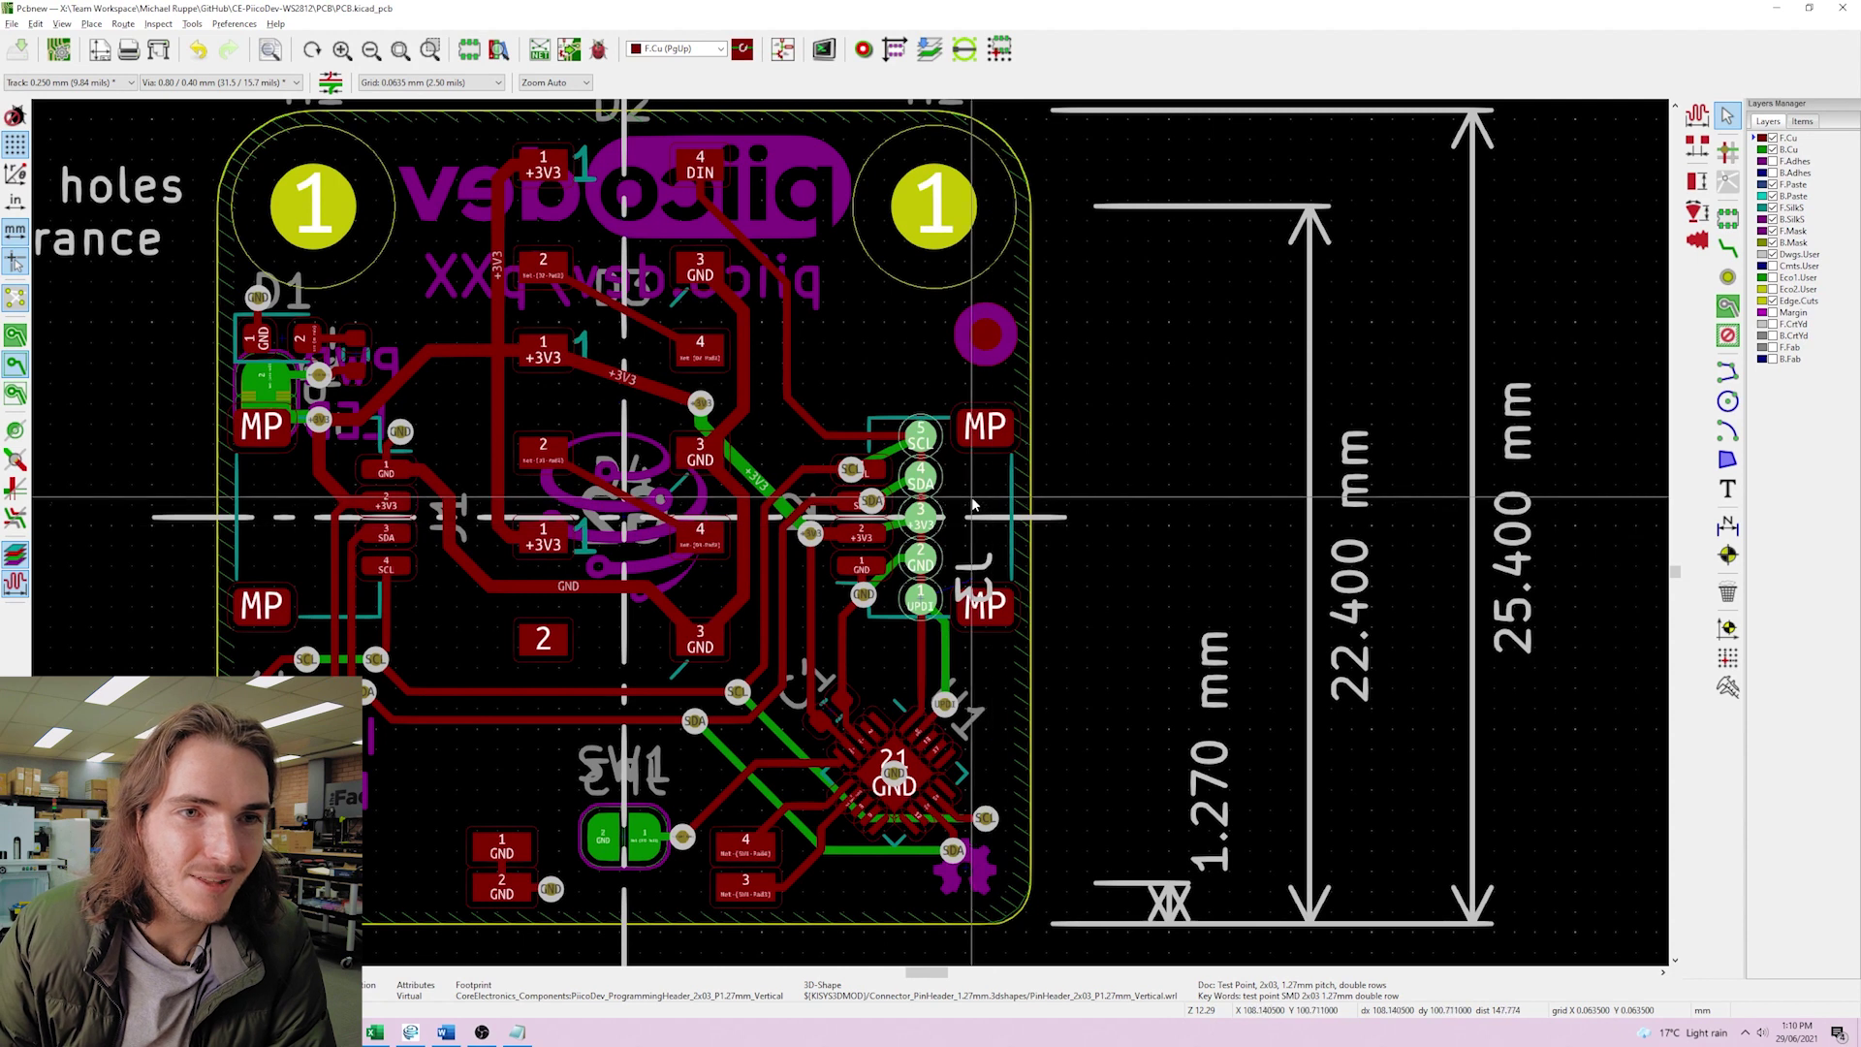
scroll(973, 504, "up", 5)
scroll(853, 541, "down", 2)
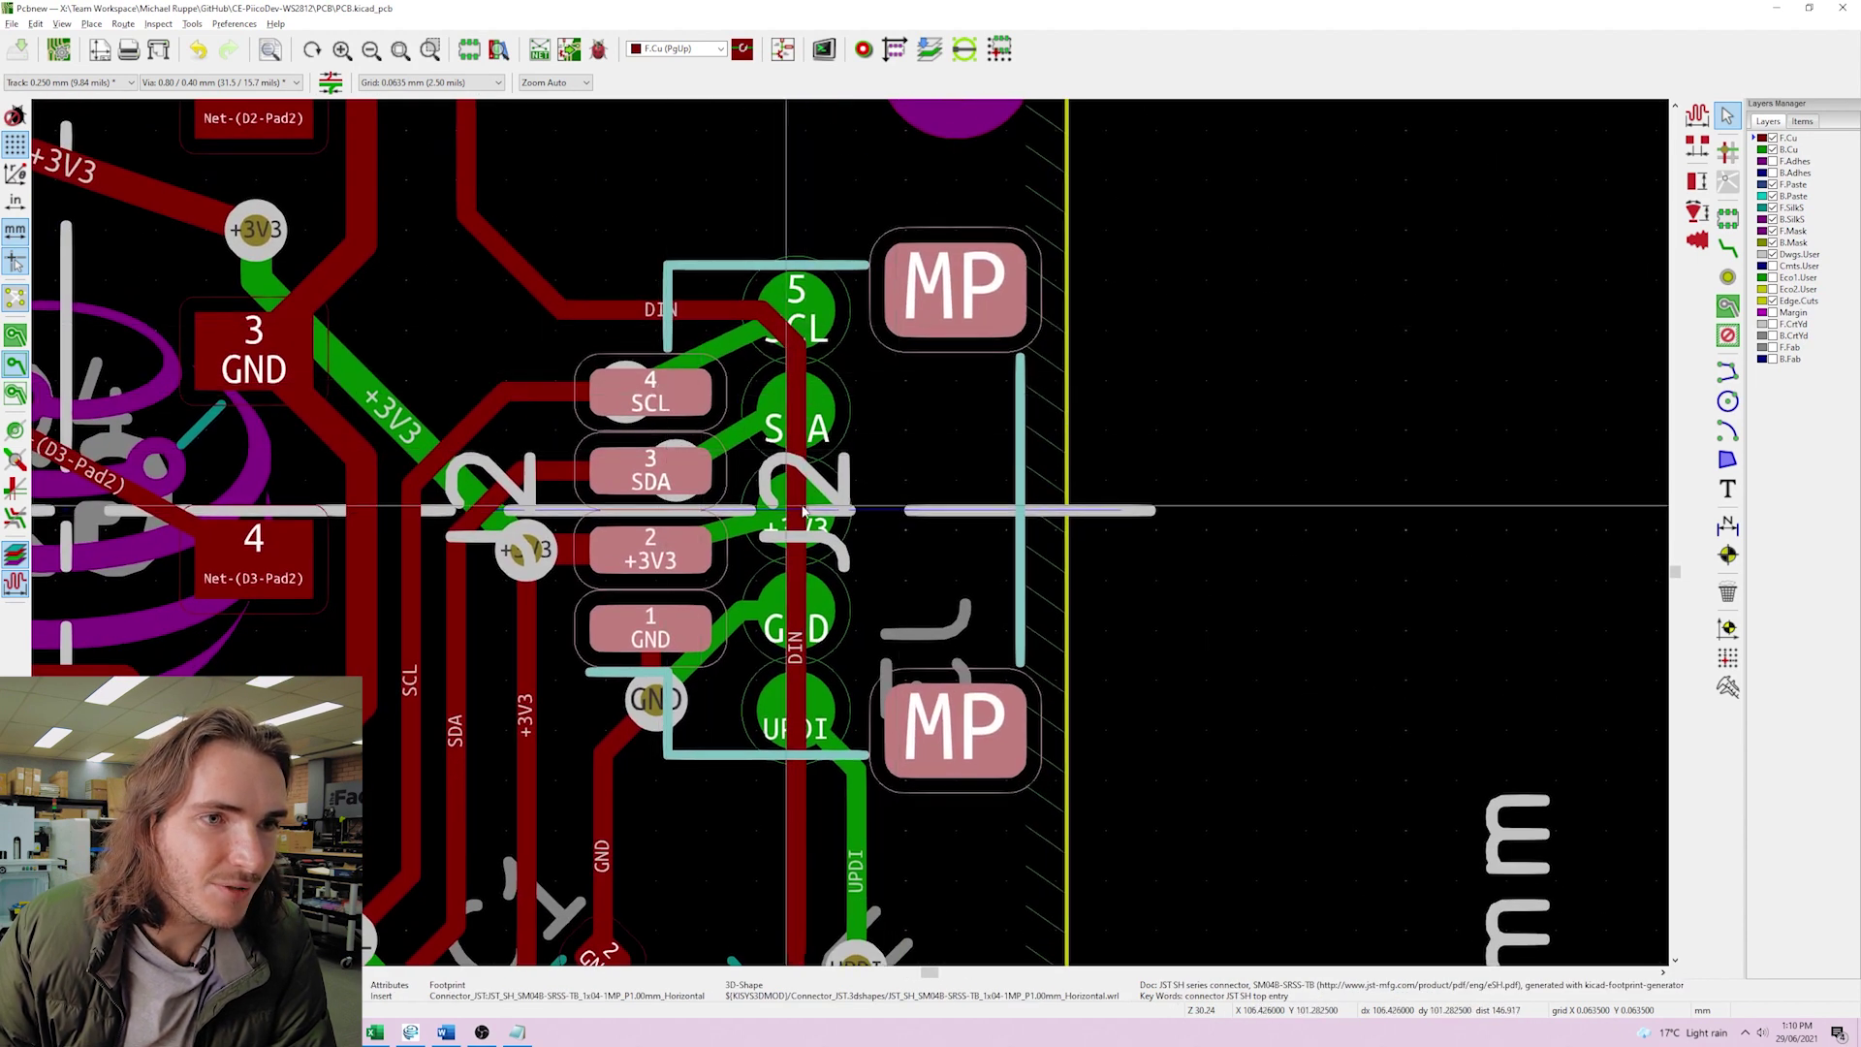
scroll(778, 575, "down", 1, "shift")
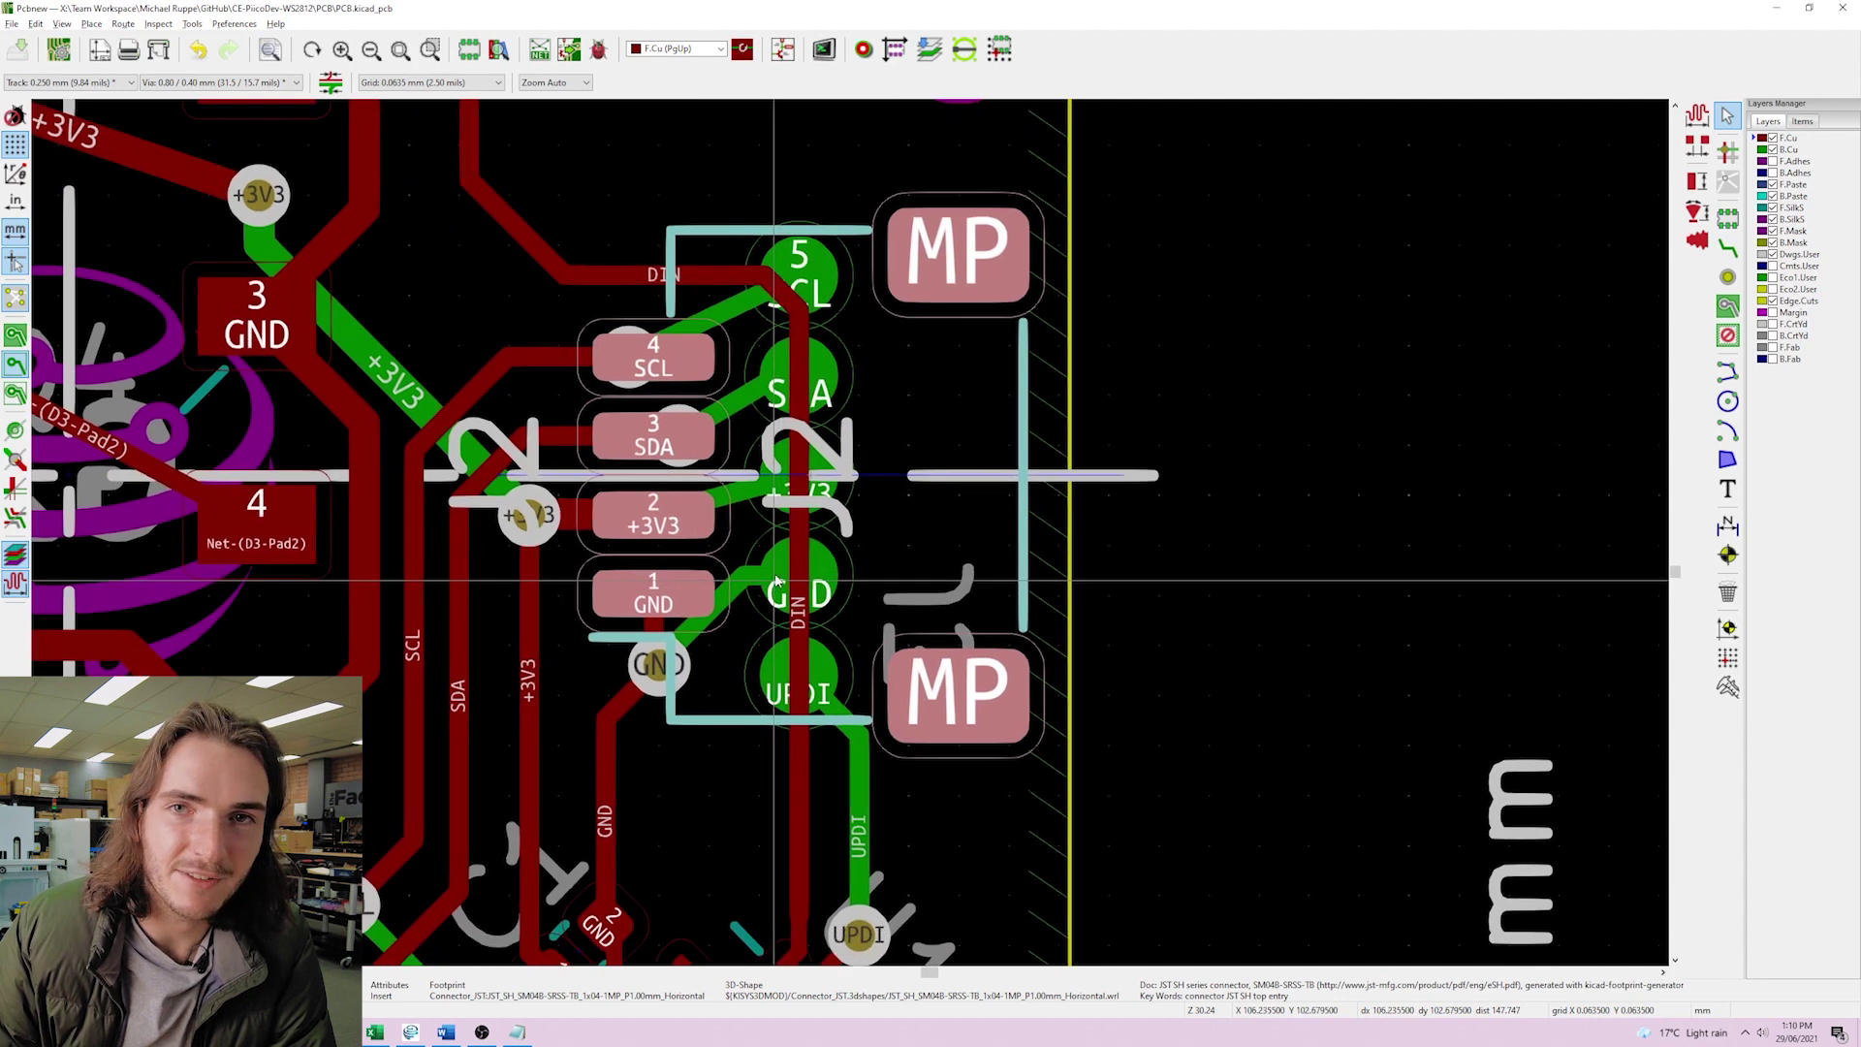
scroll(779, 574, "down", 1, "shift")
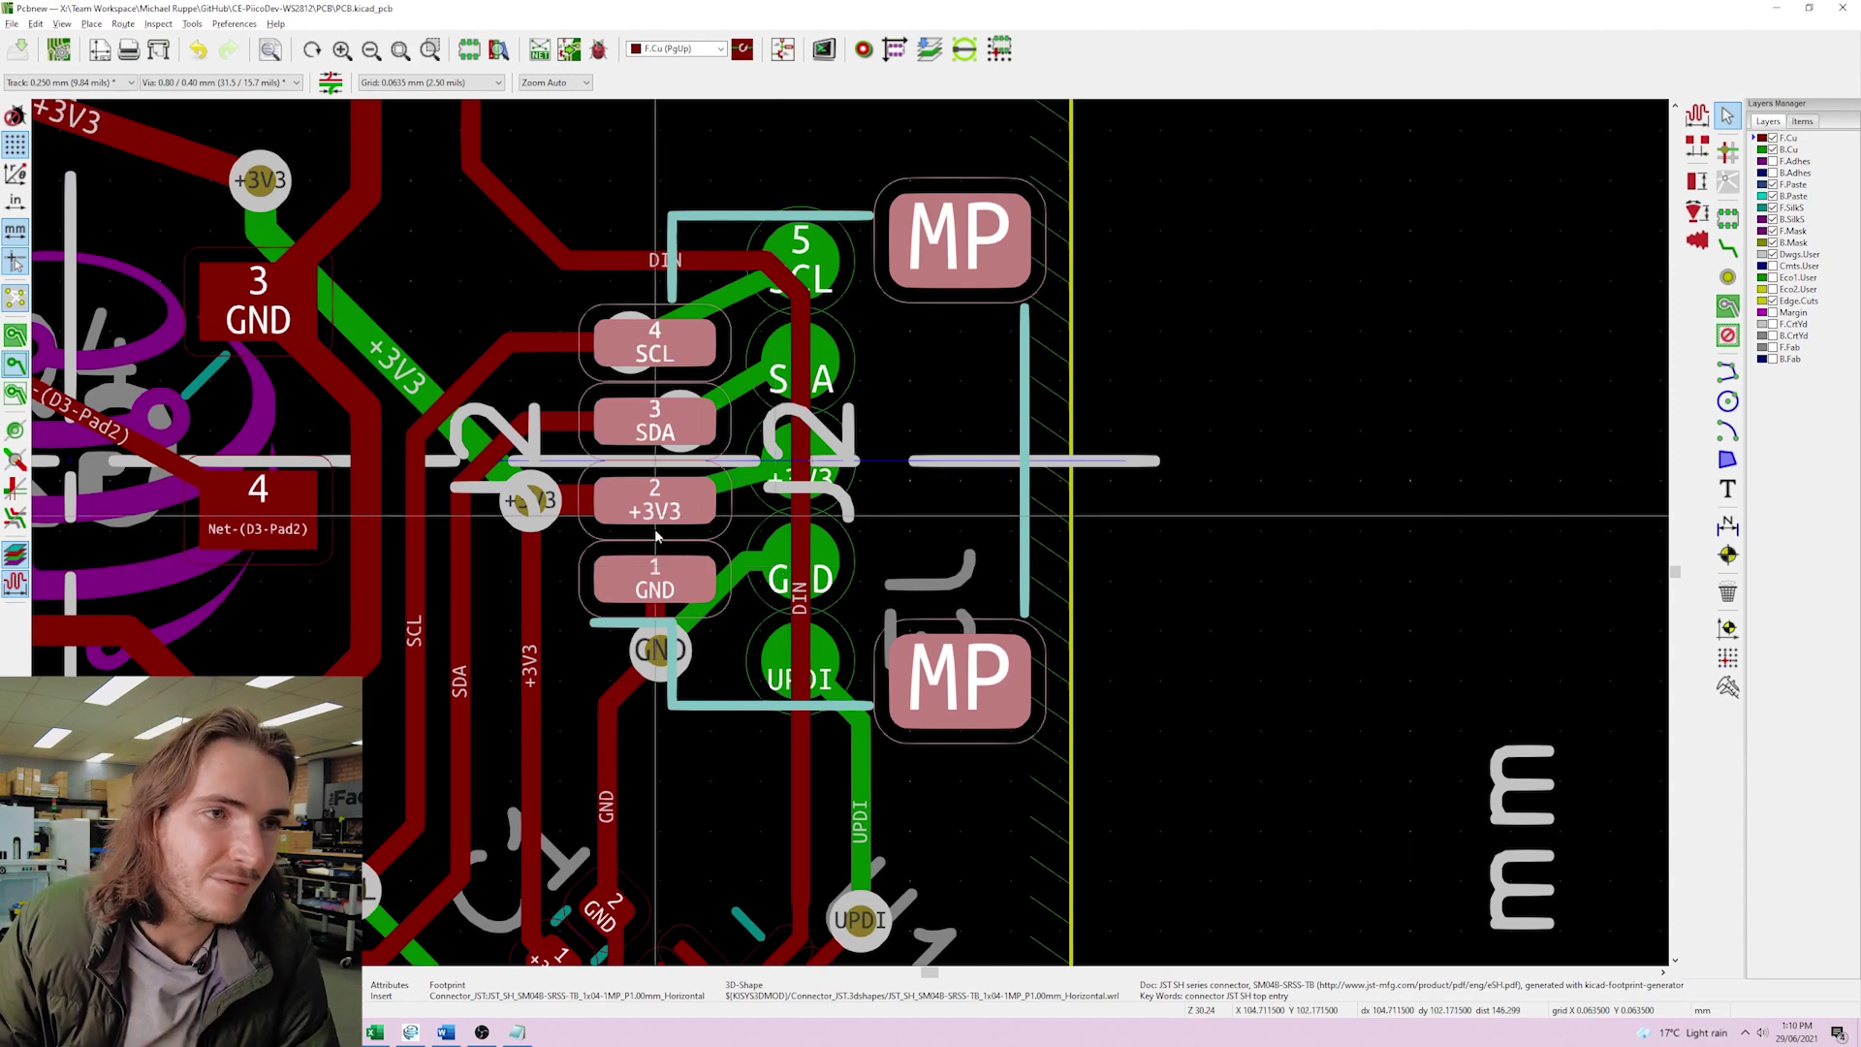
middle_click_drag(683, 663, 718, 563)
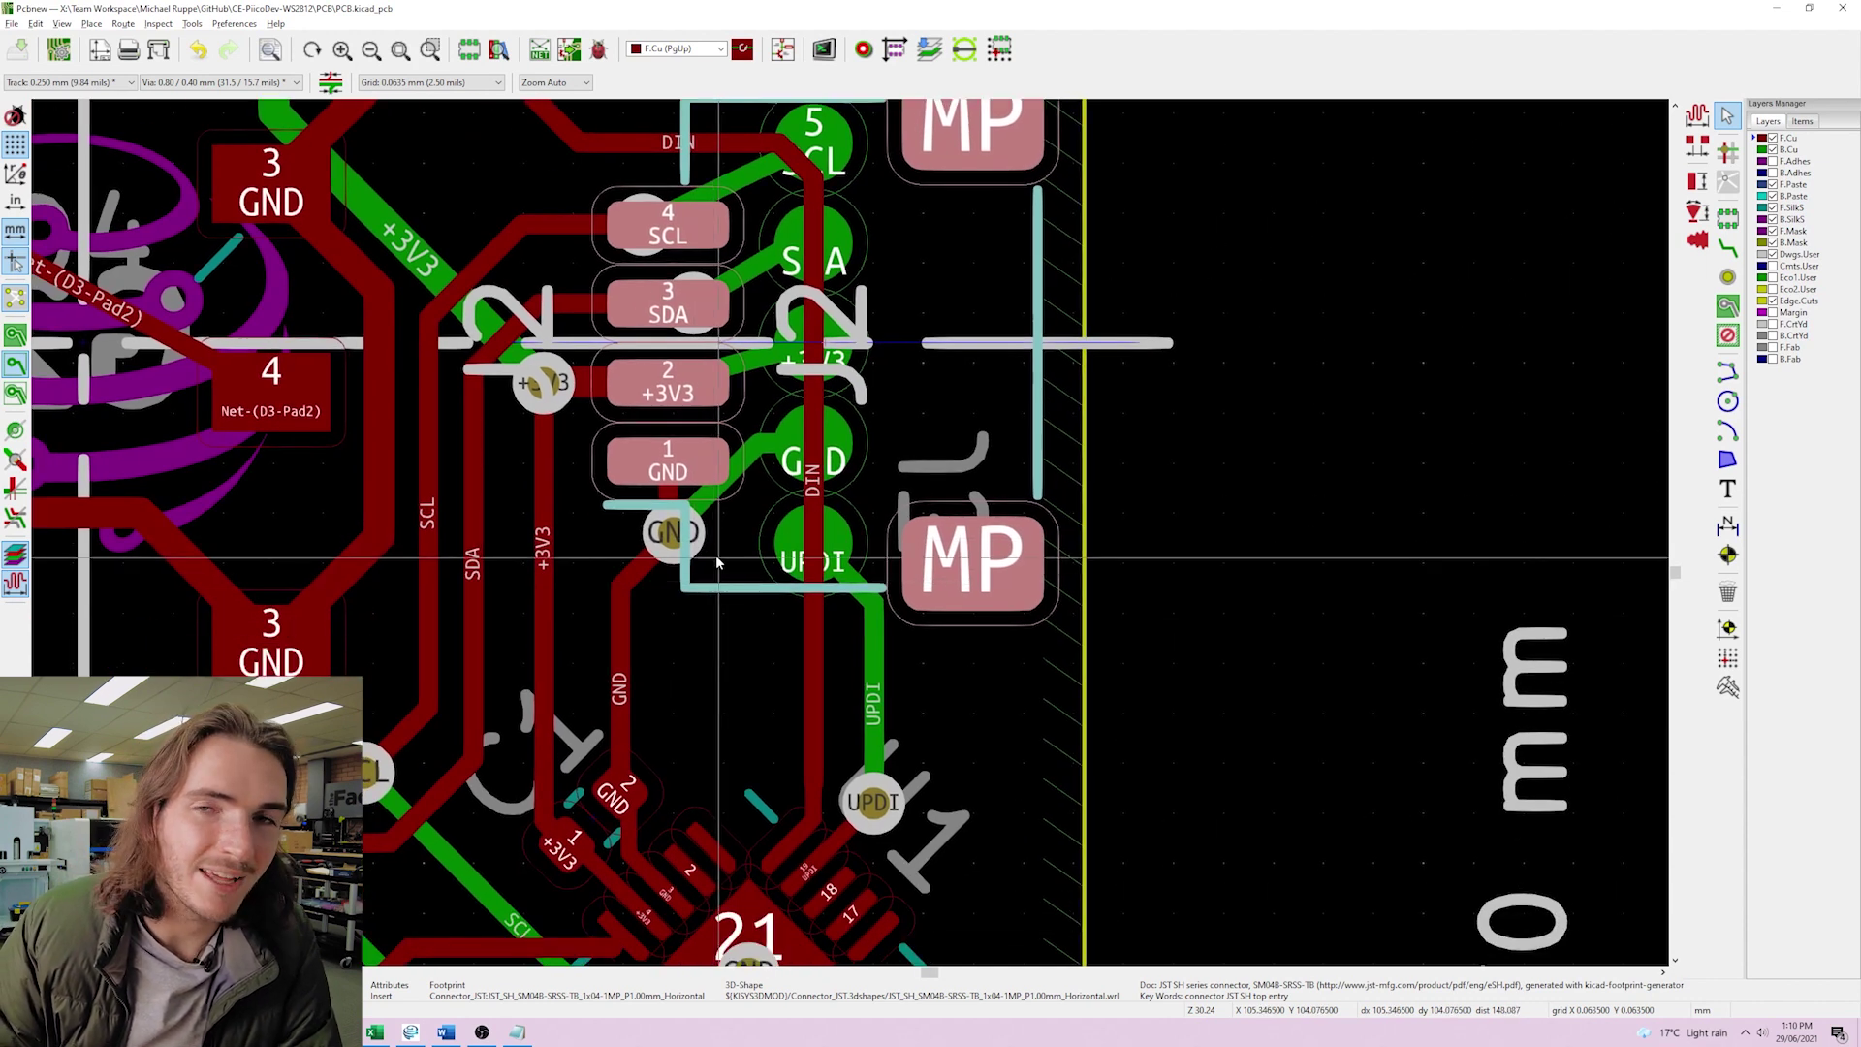
scroll(717, 562, "down", 4)
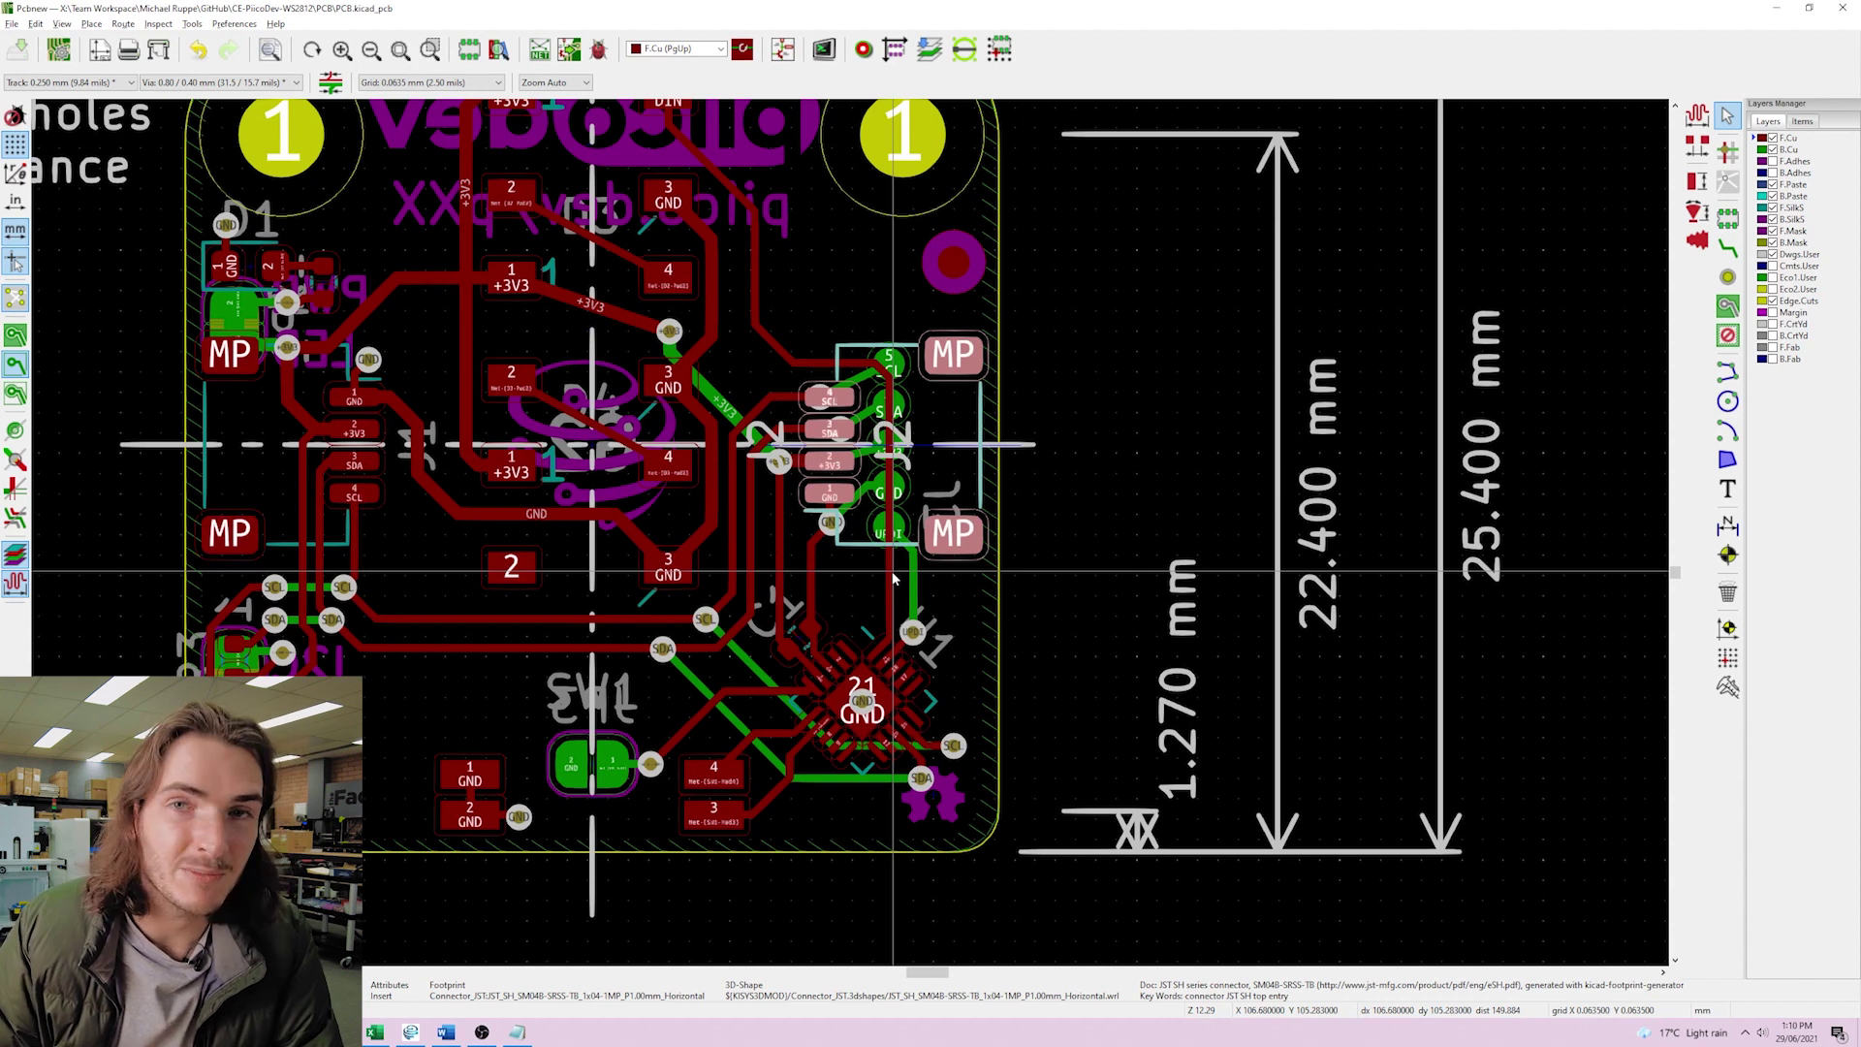
scroll(908, 407, "up", 4)
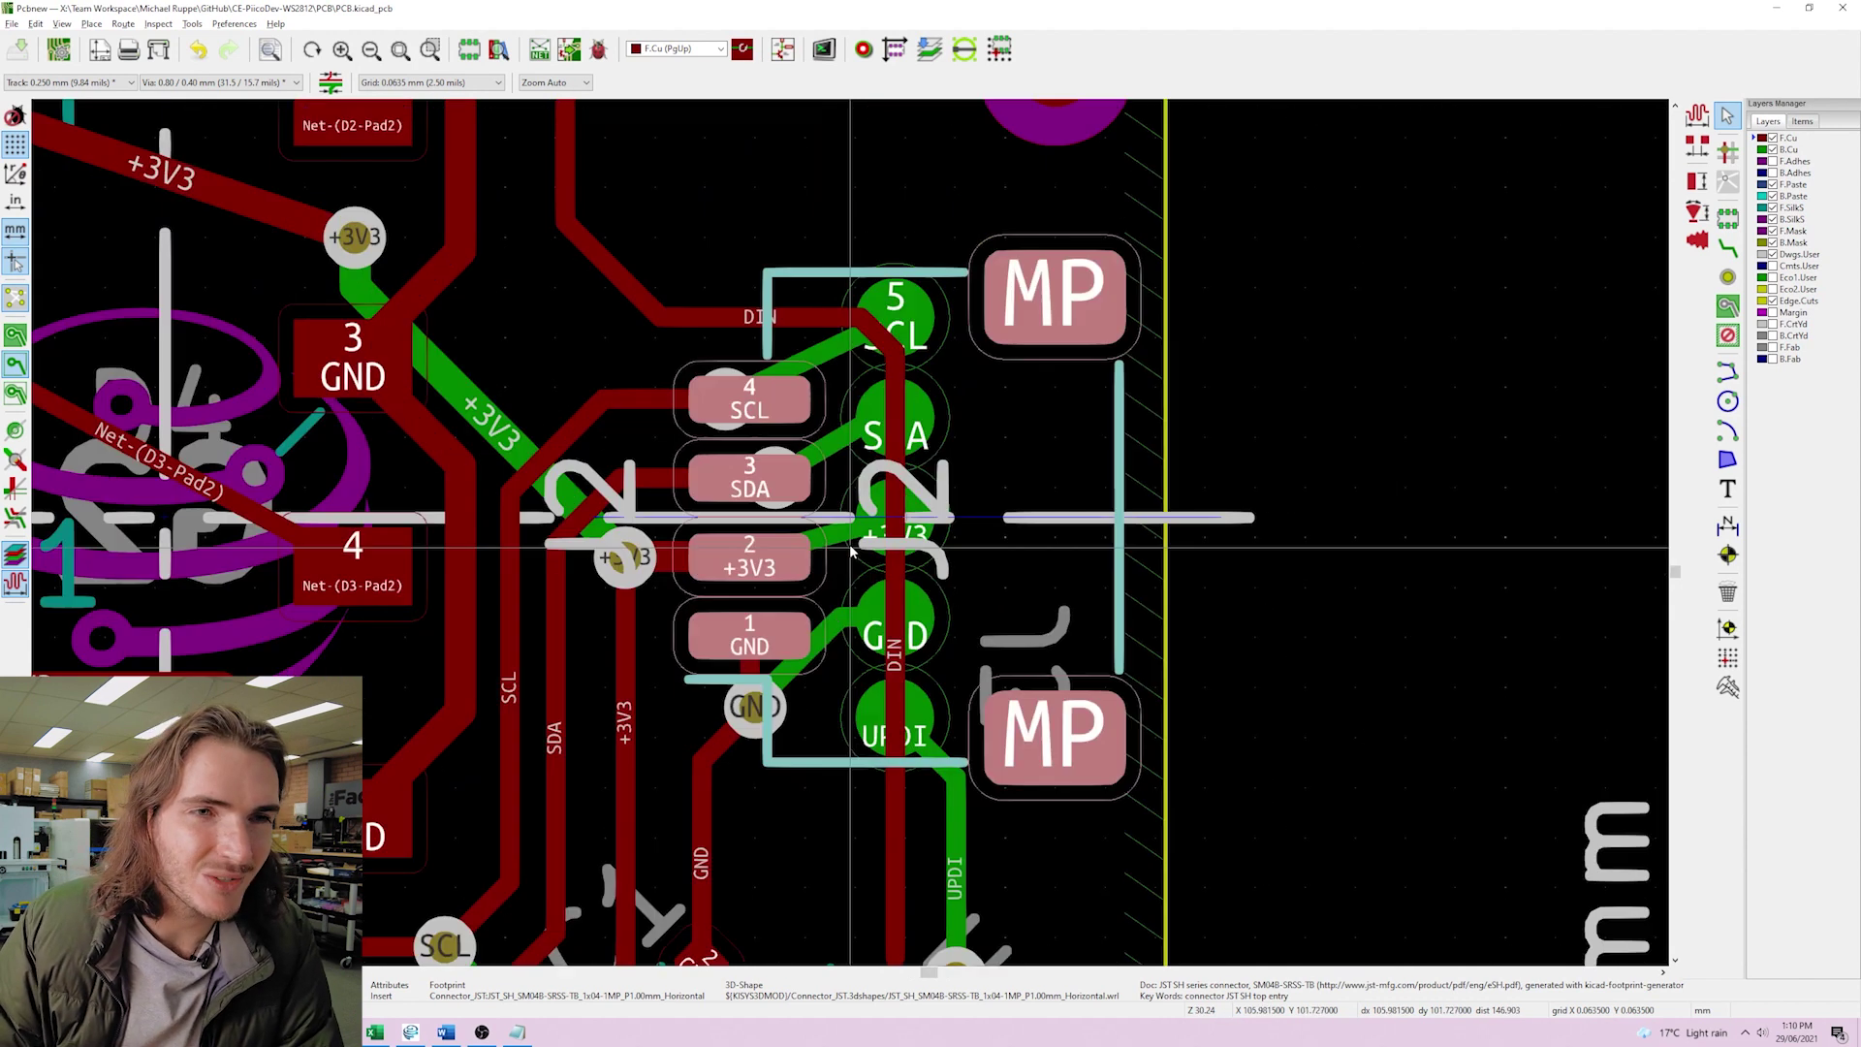
left_click(941, 411)
left_click(948, 462)
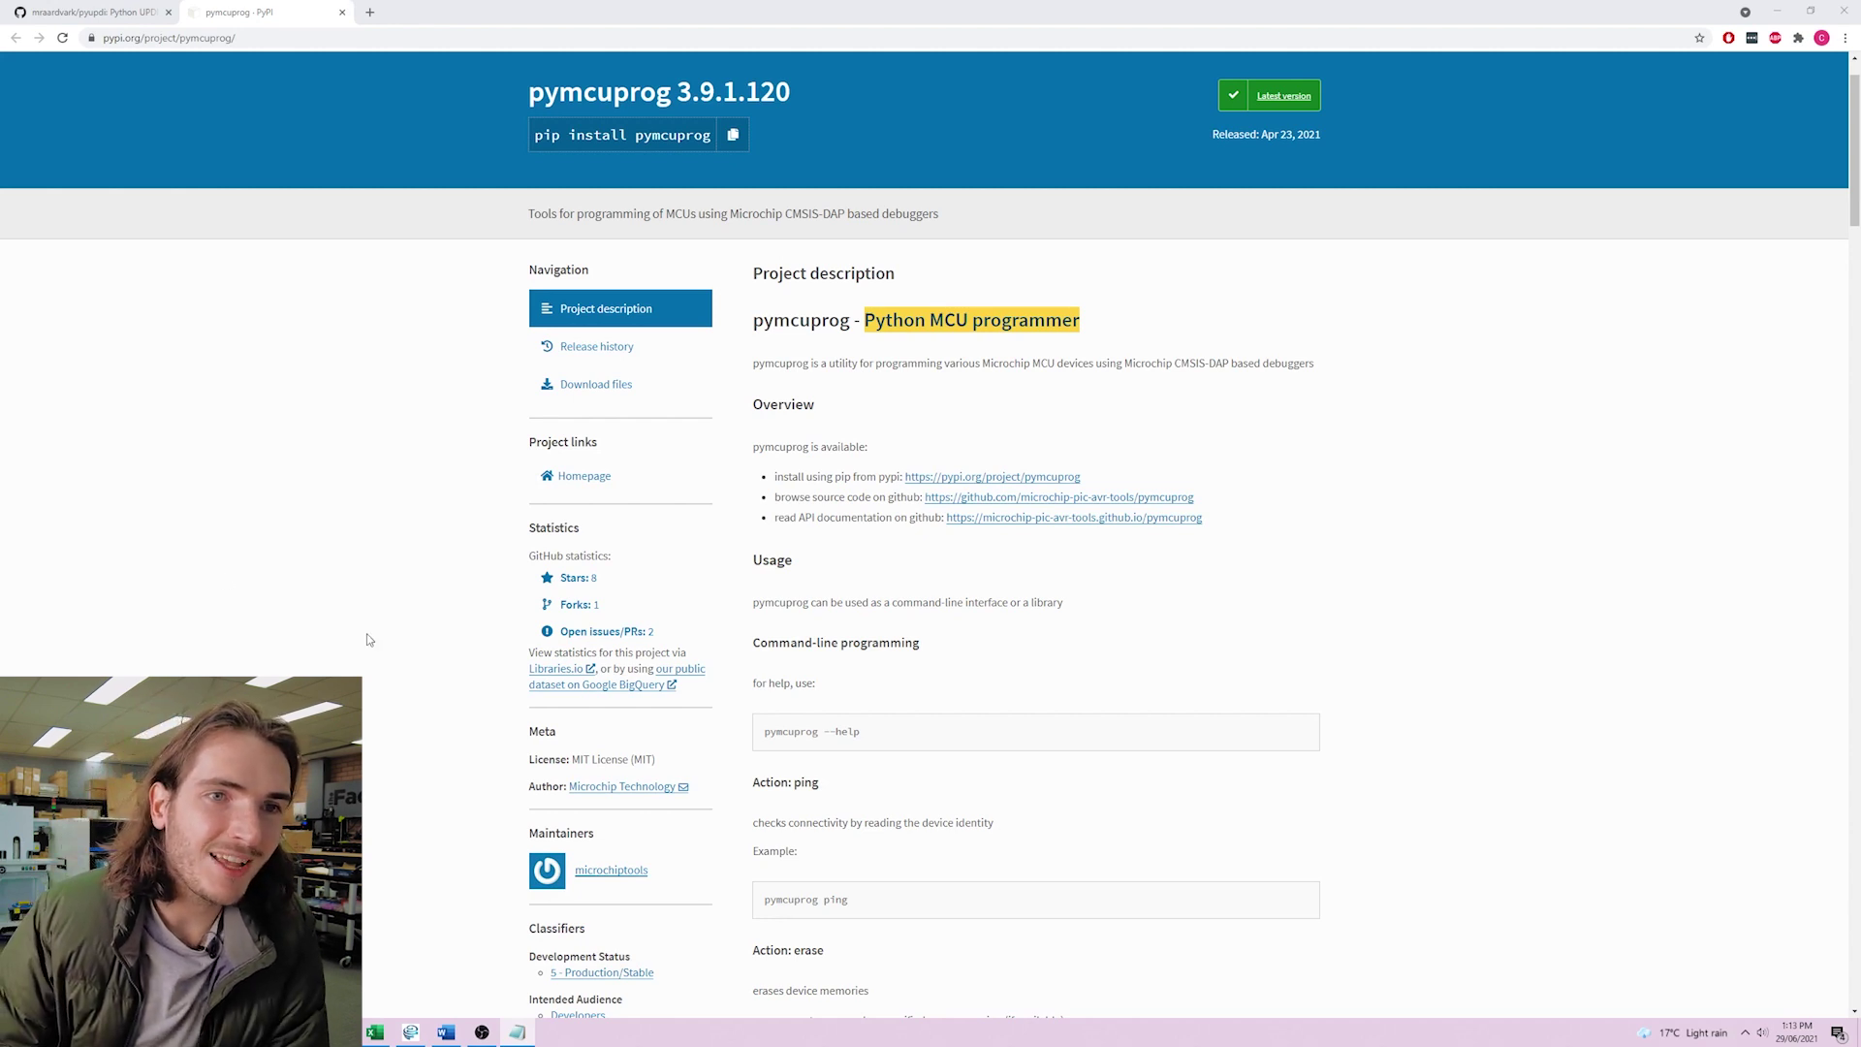
Read down the pymcuprog PyPI description to its command-line actions
left_click(1018, 704)
scroll(1018, 704, "down", 2)
scroll(1018, 706, "down", 2)
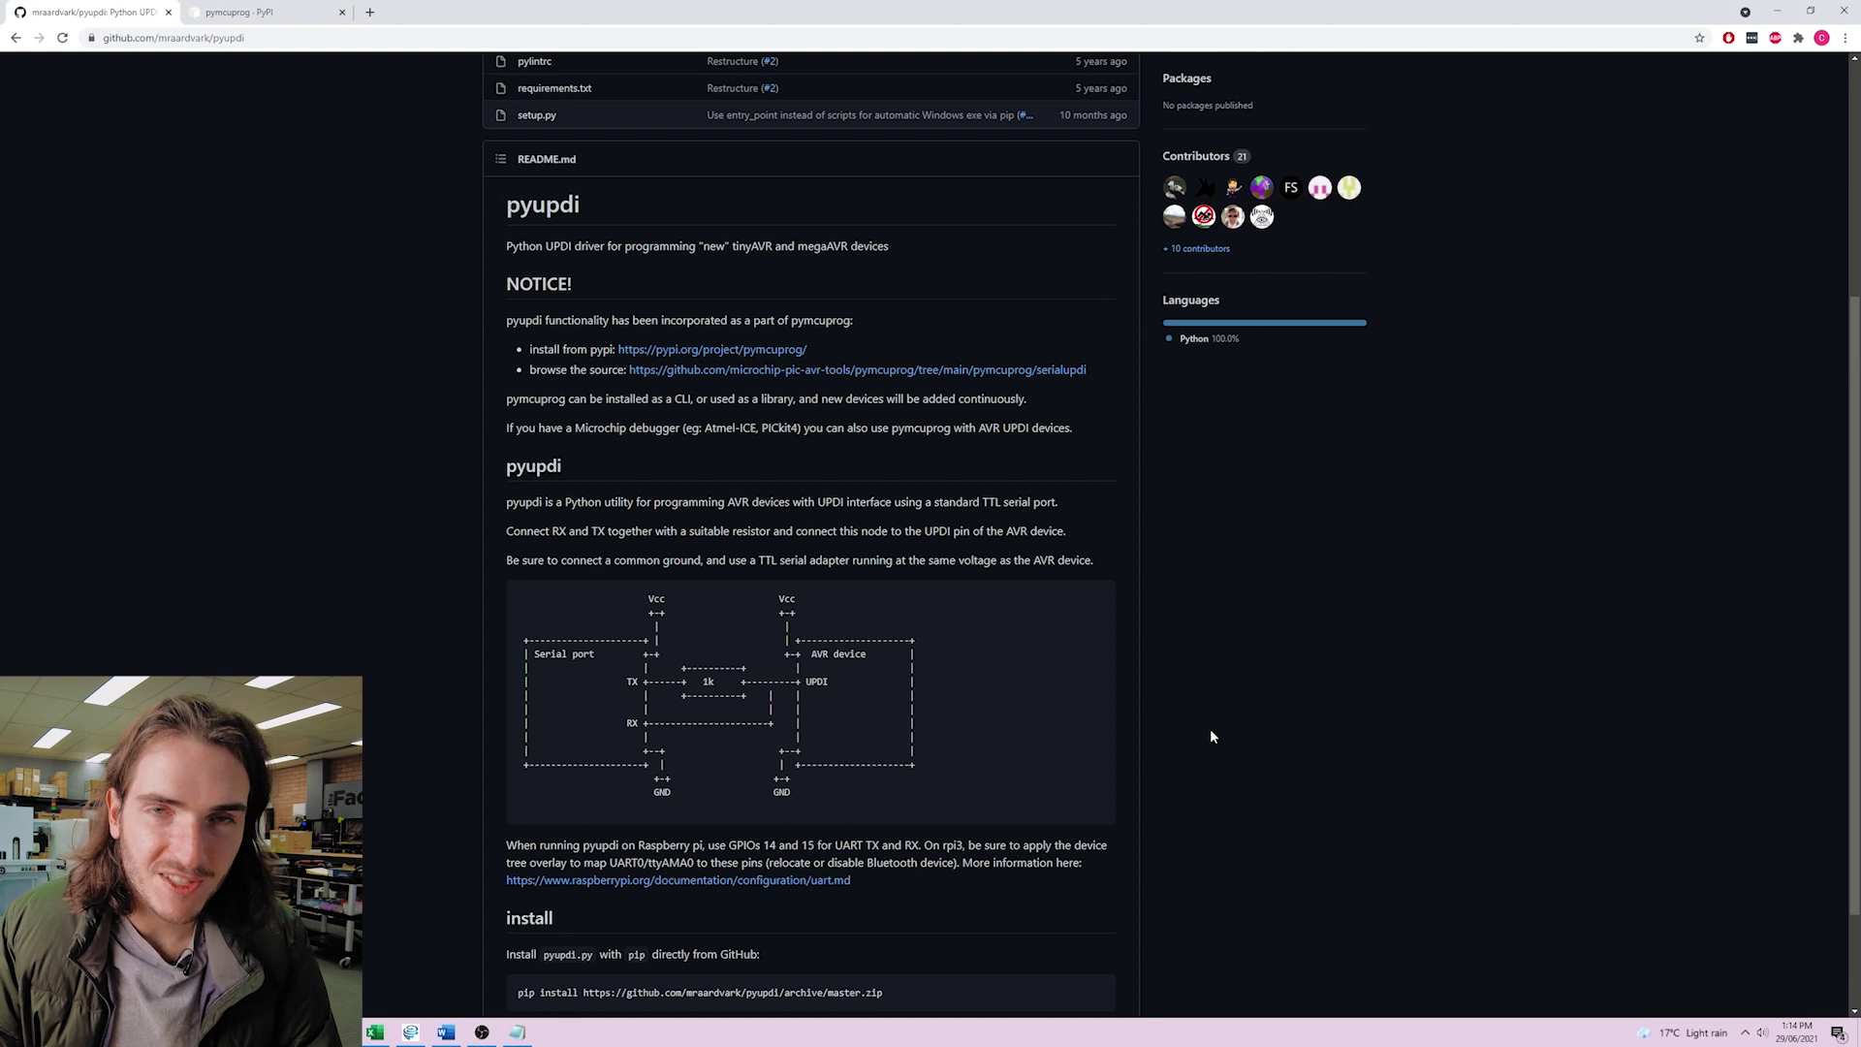
scroll(1213, 717, "up", 3)
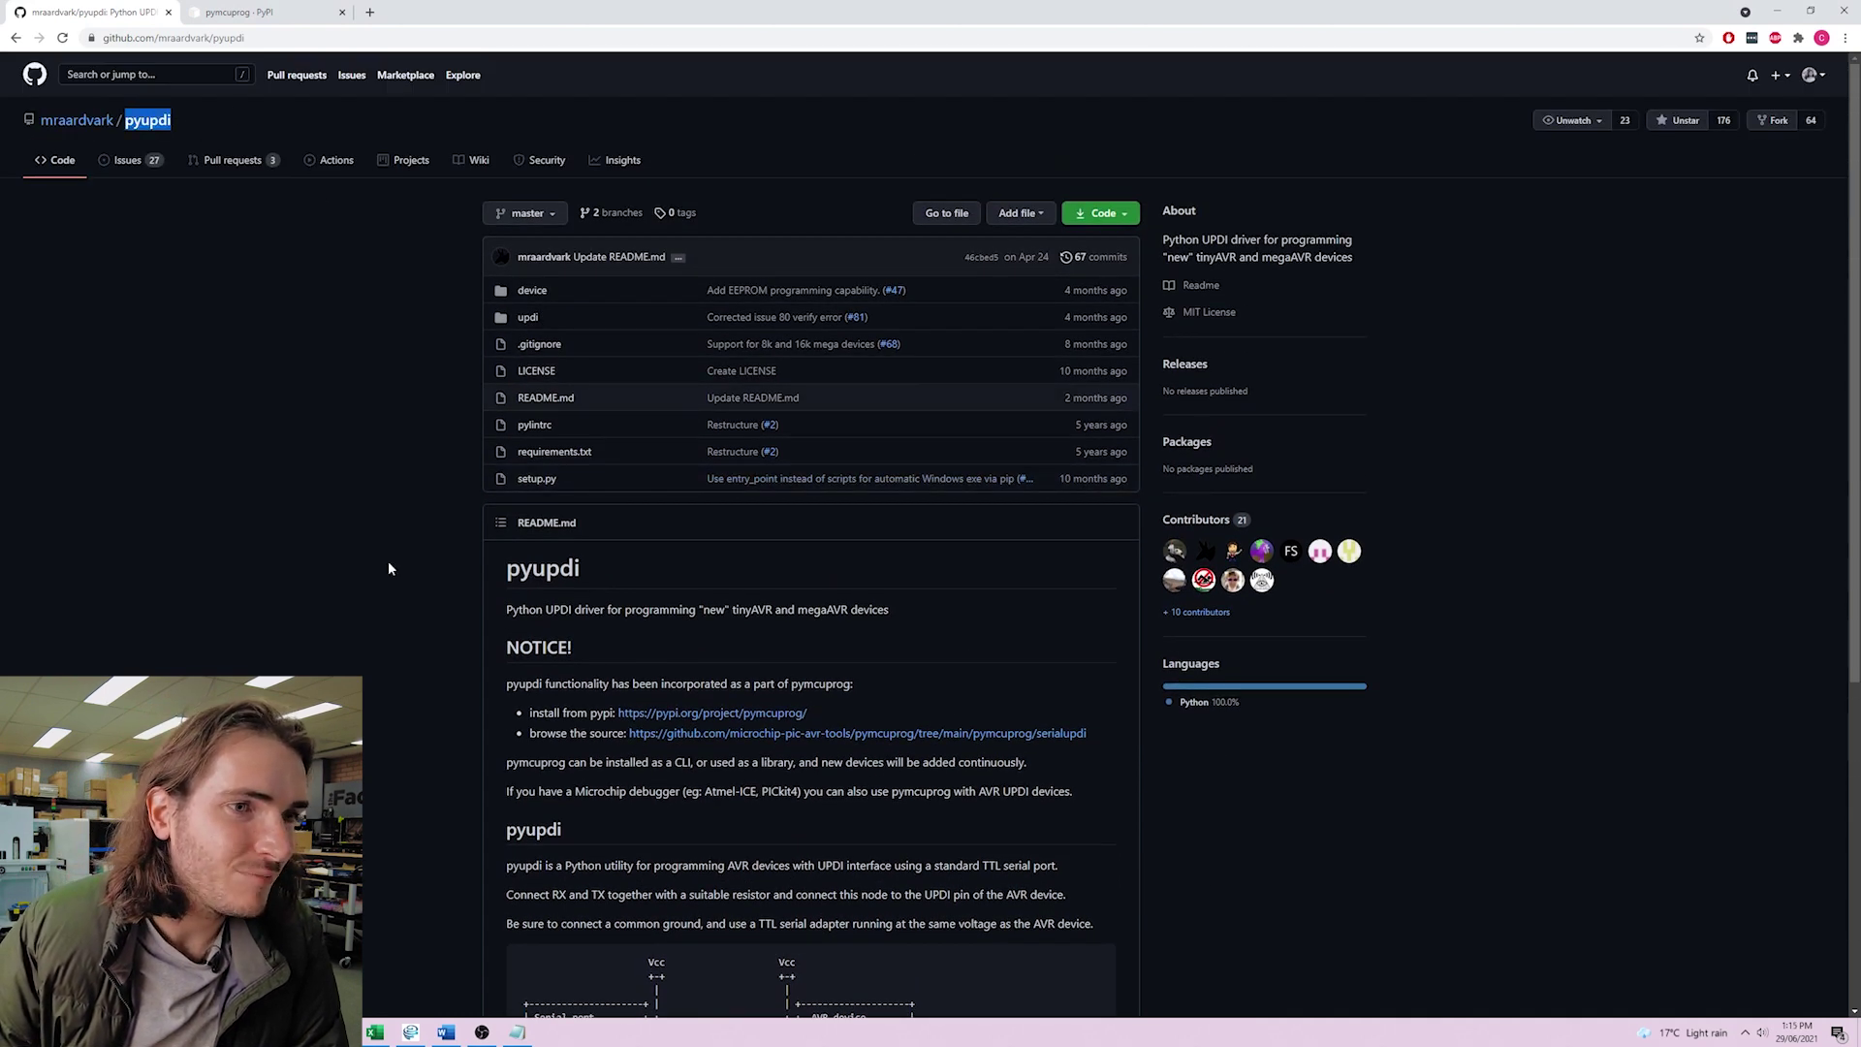
Scroll to the pyupdi wiring diagram and highlight the TX, RX and UPDI labels
scroll(388, 560, "down", 3)
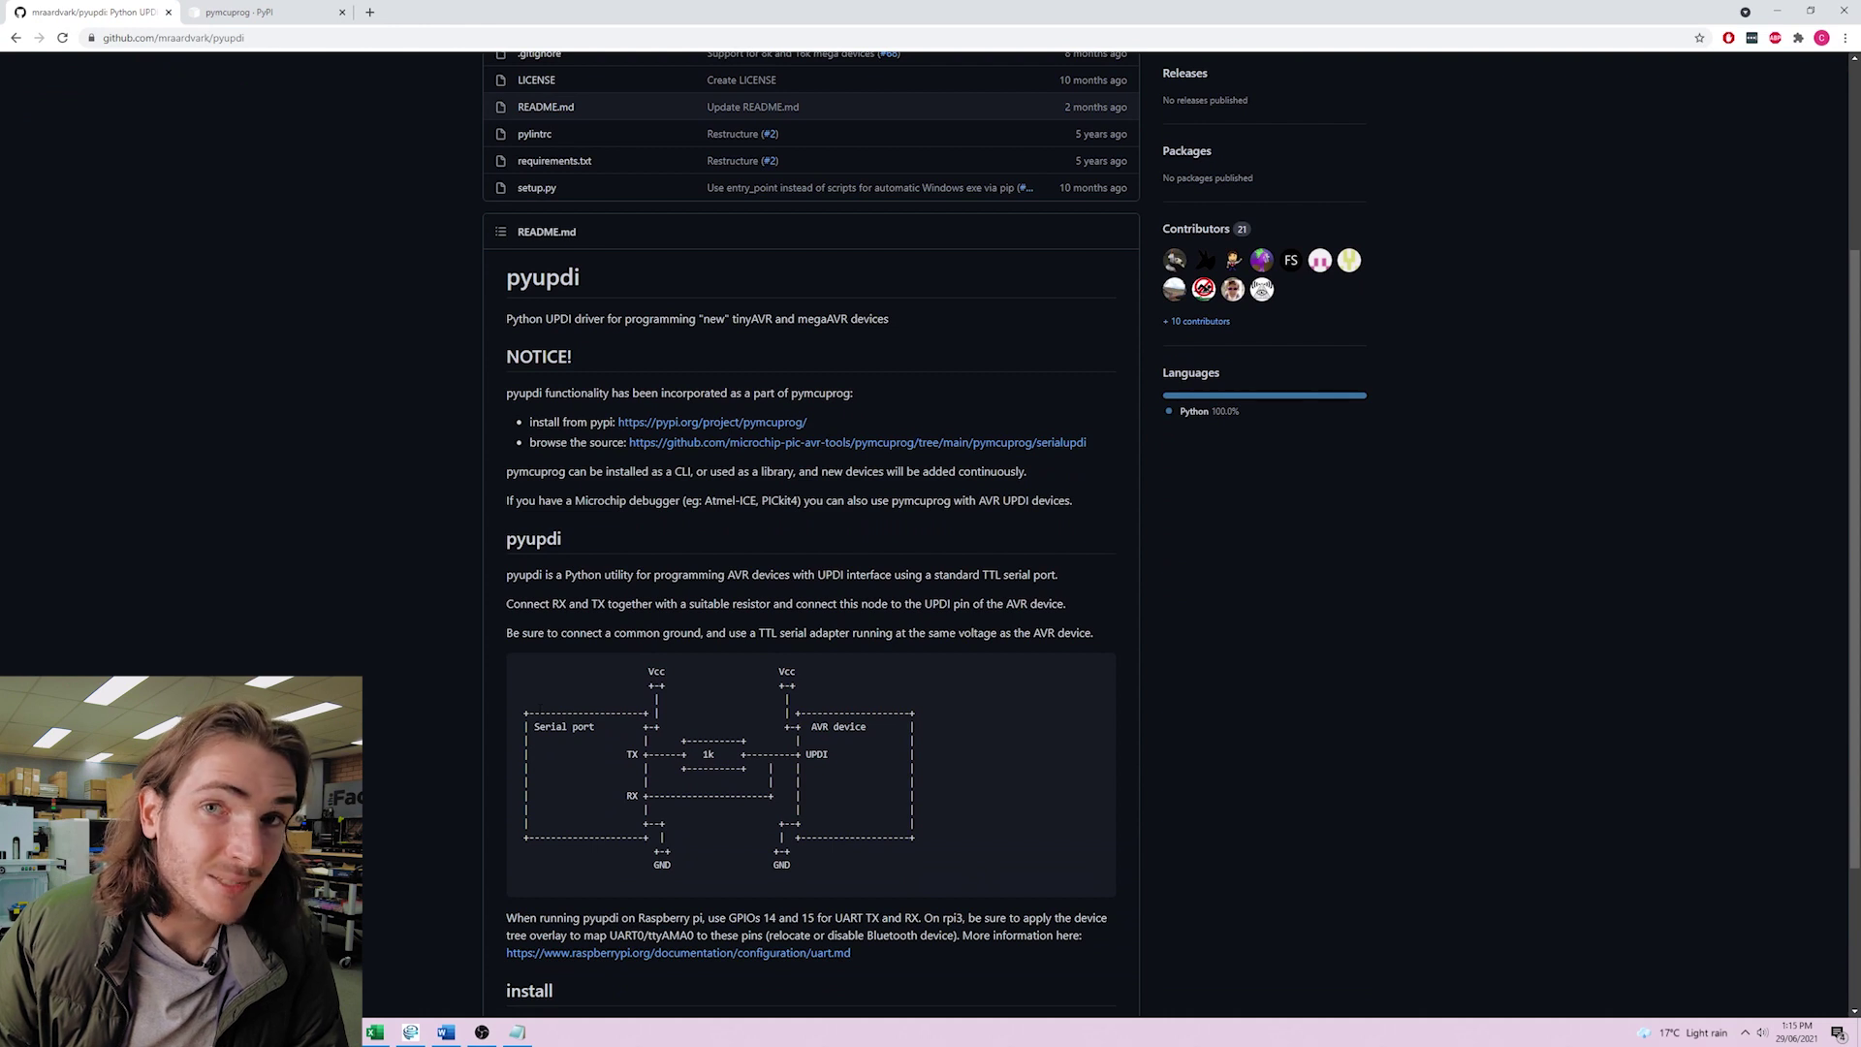
scroll(544, 713, "down", 1)
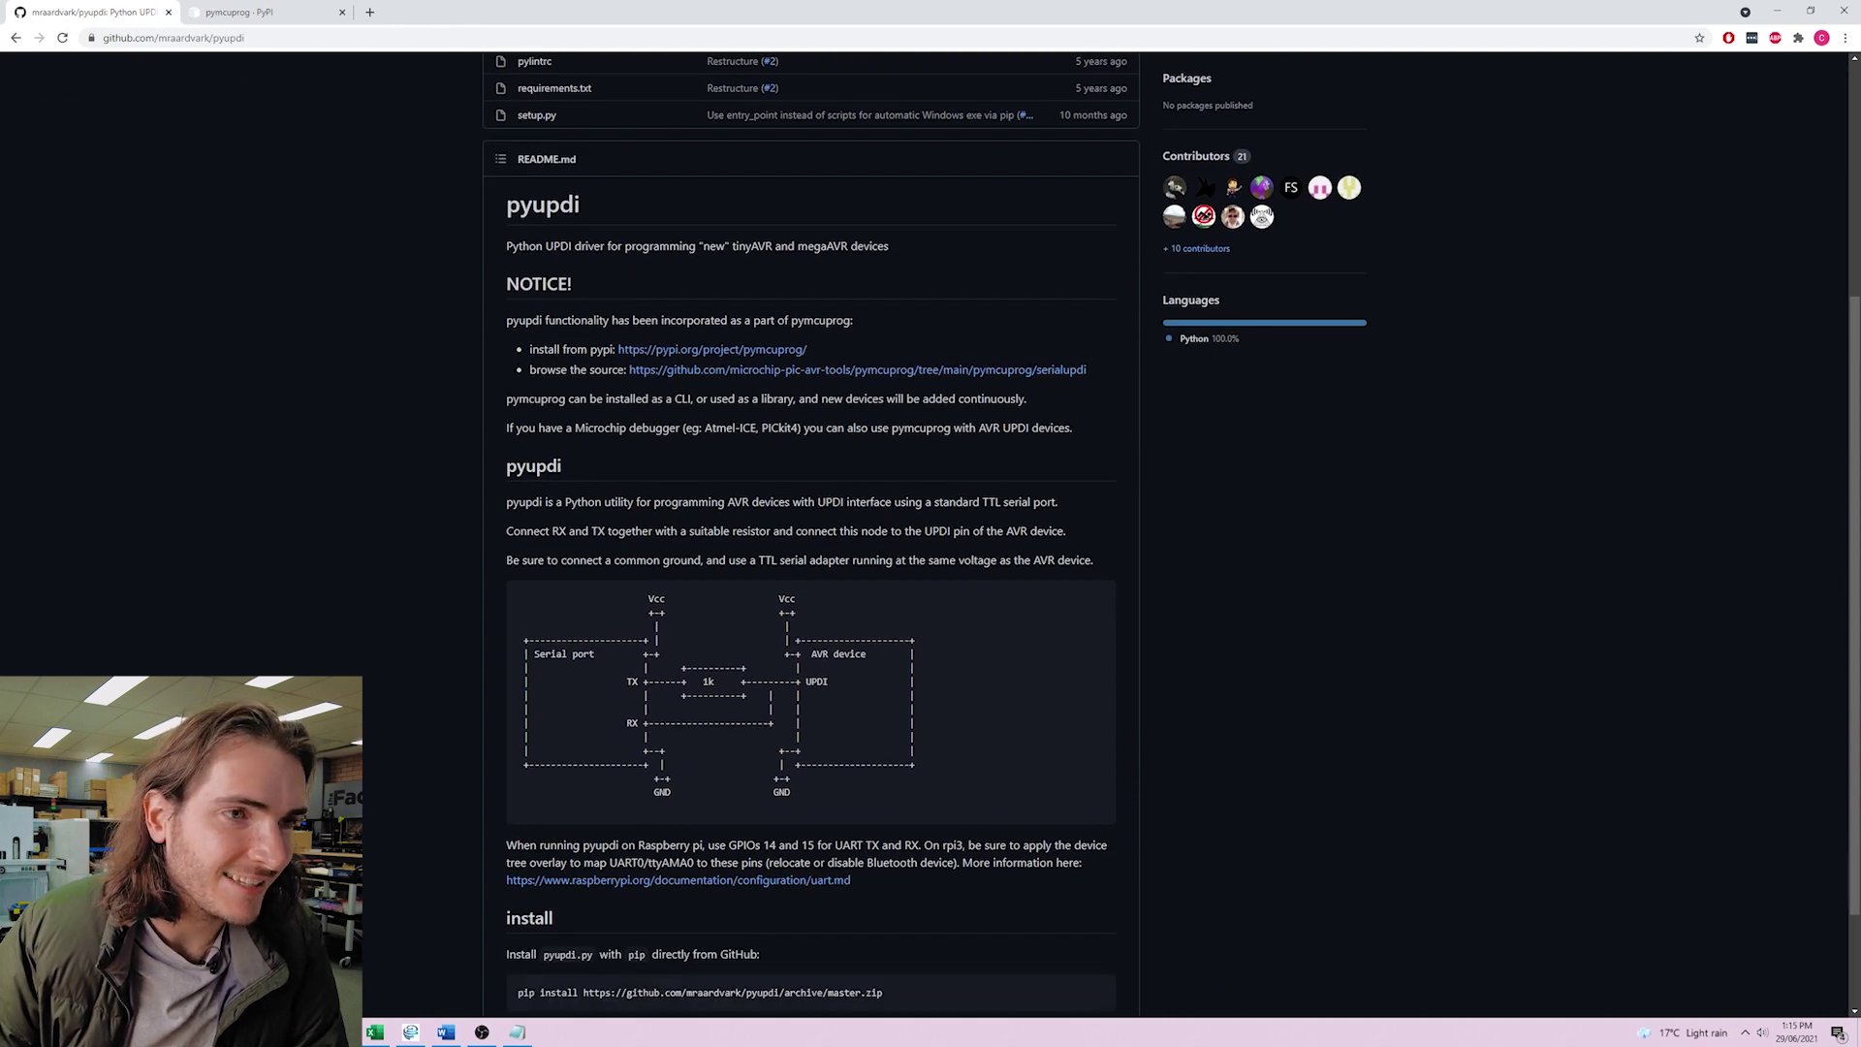
scroll(1172, 532, "down", 1)
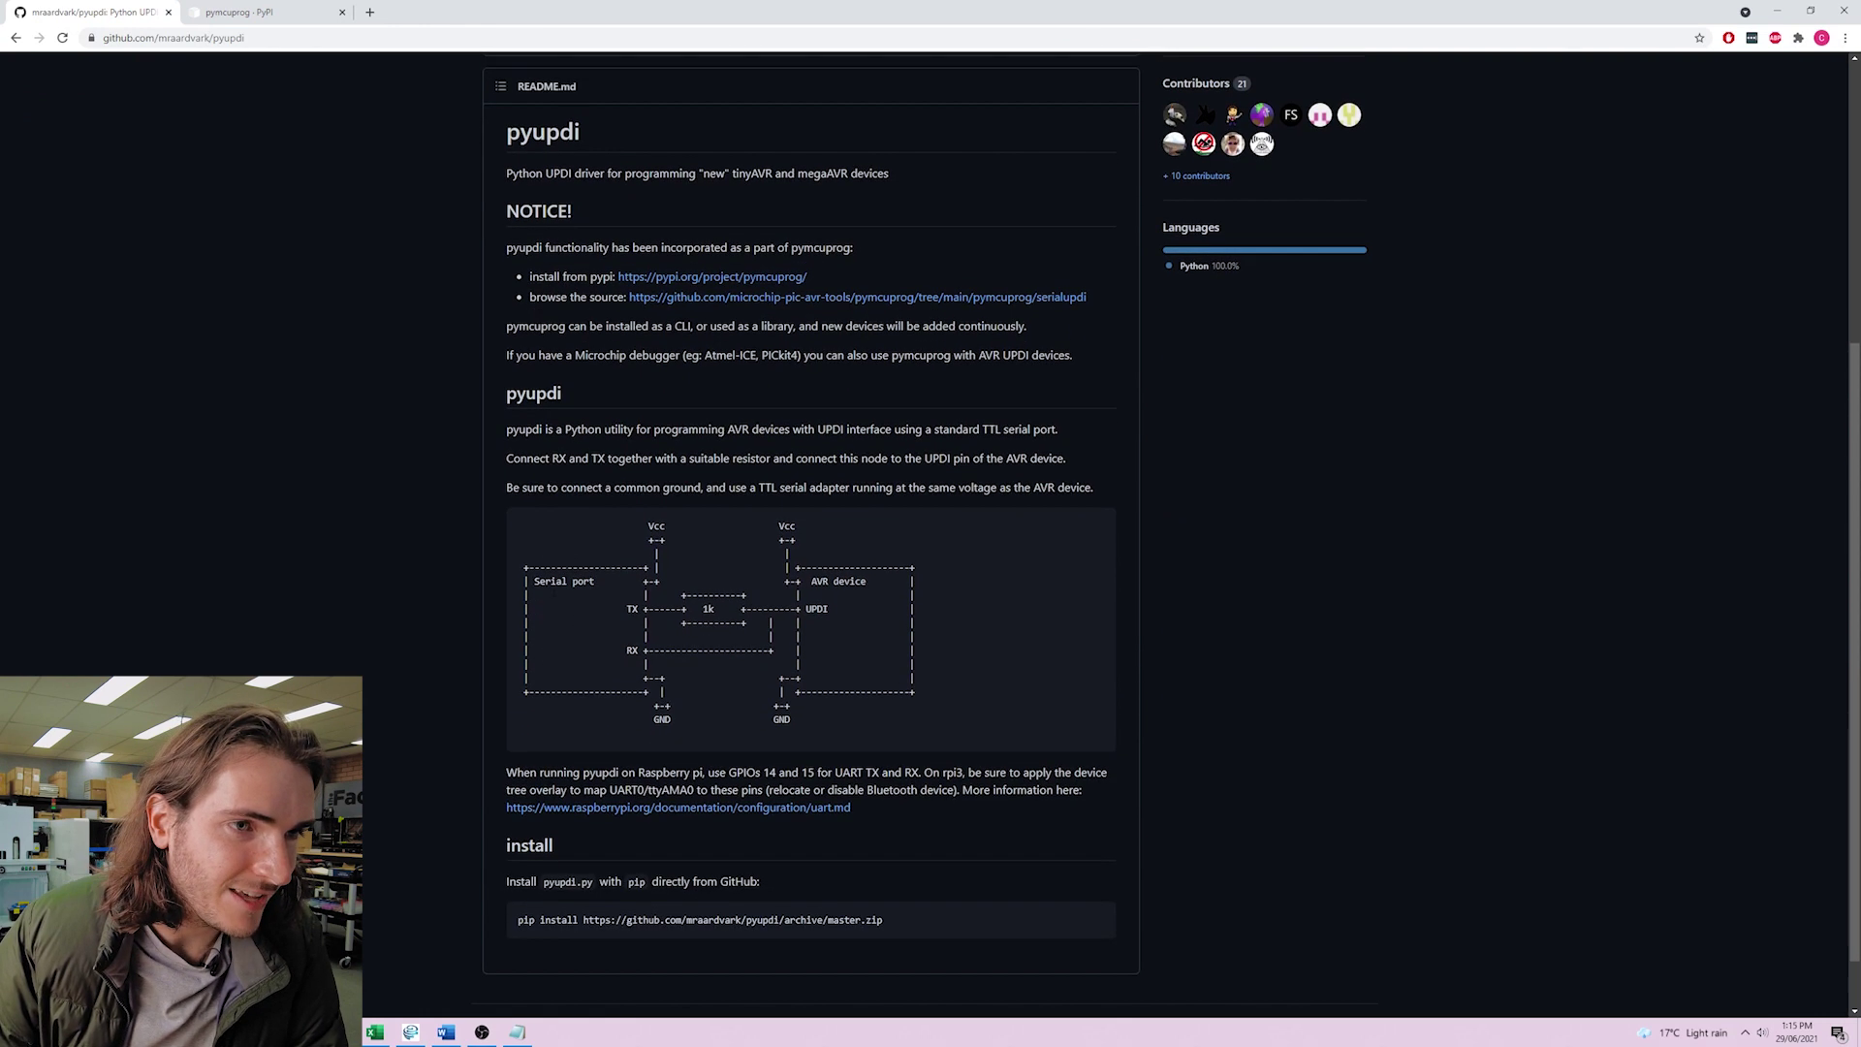
double_click(632, 609)
double_click(632, 650)
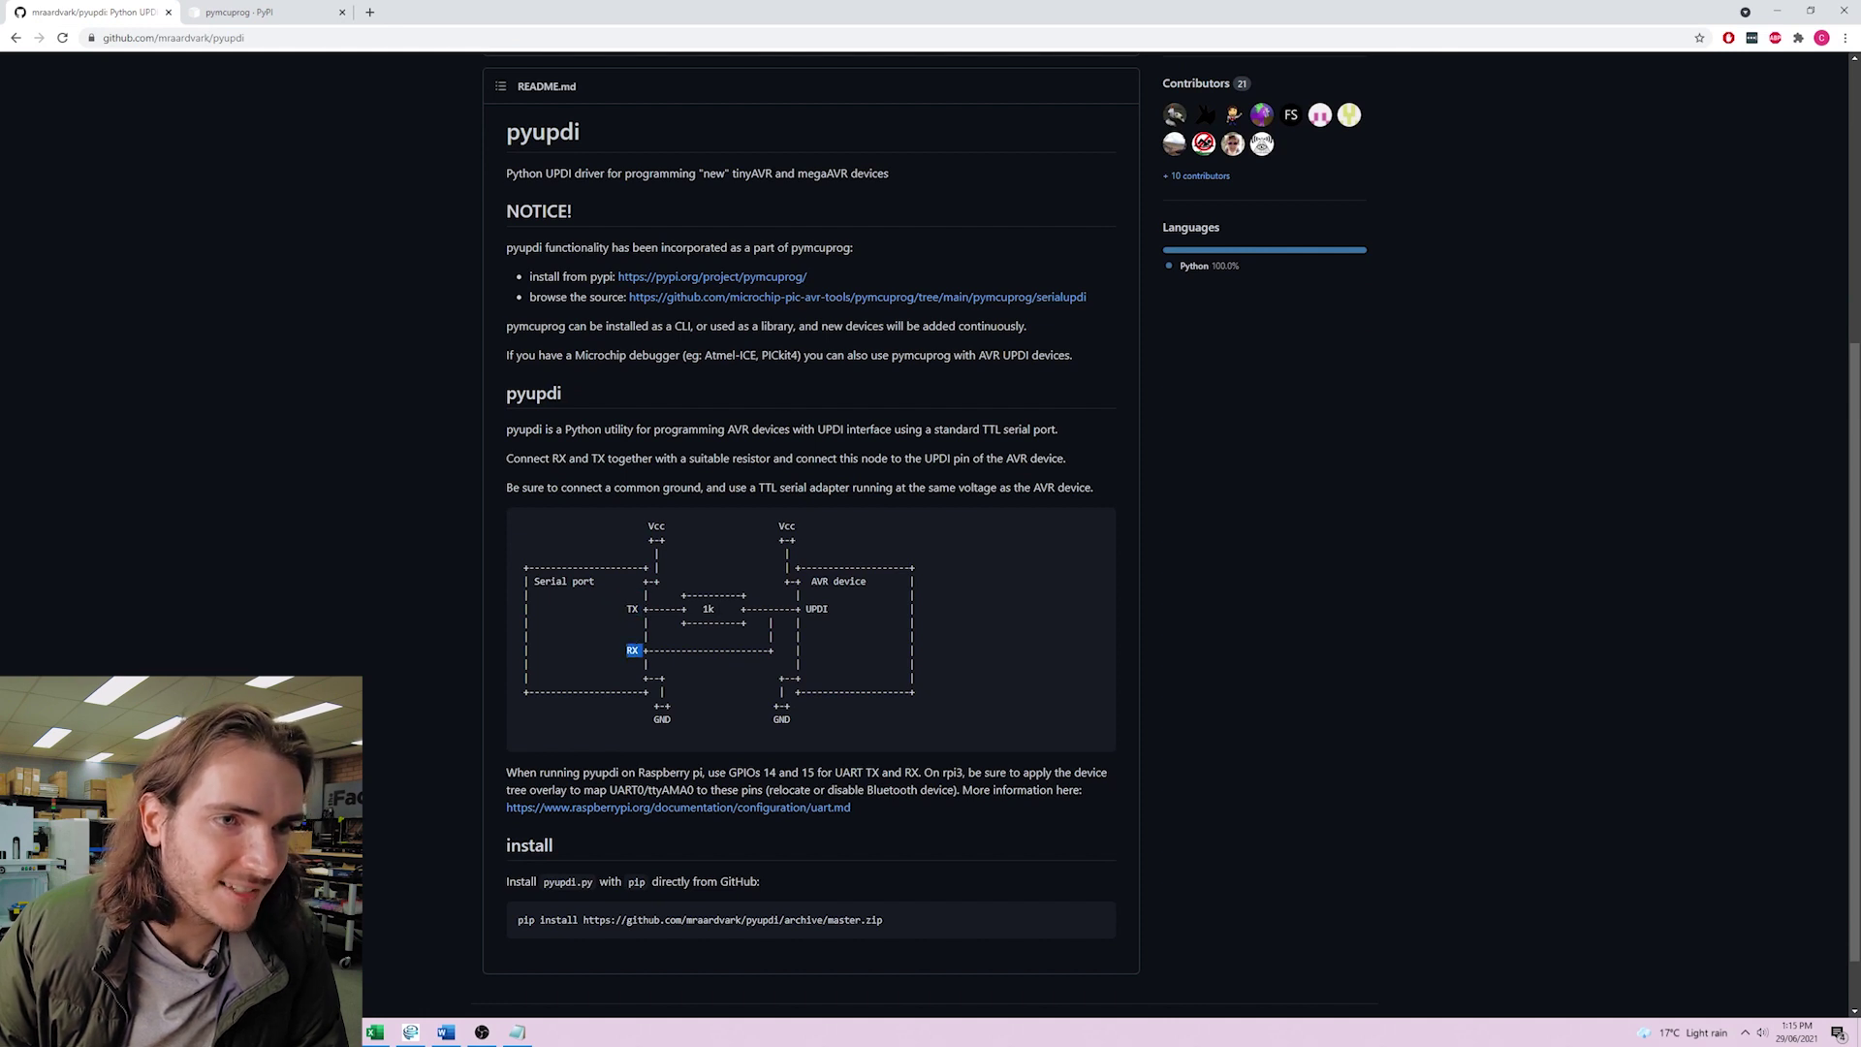
left_click_drag(803, 608, 850, 609)
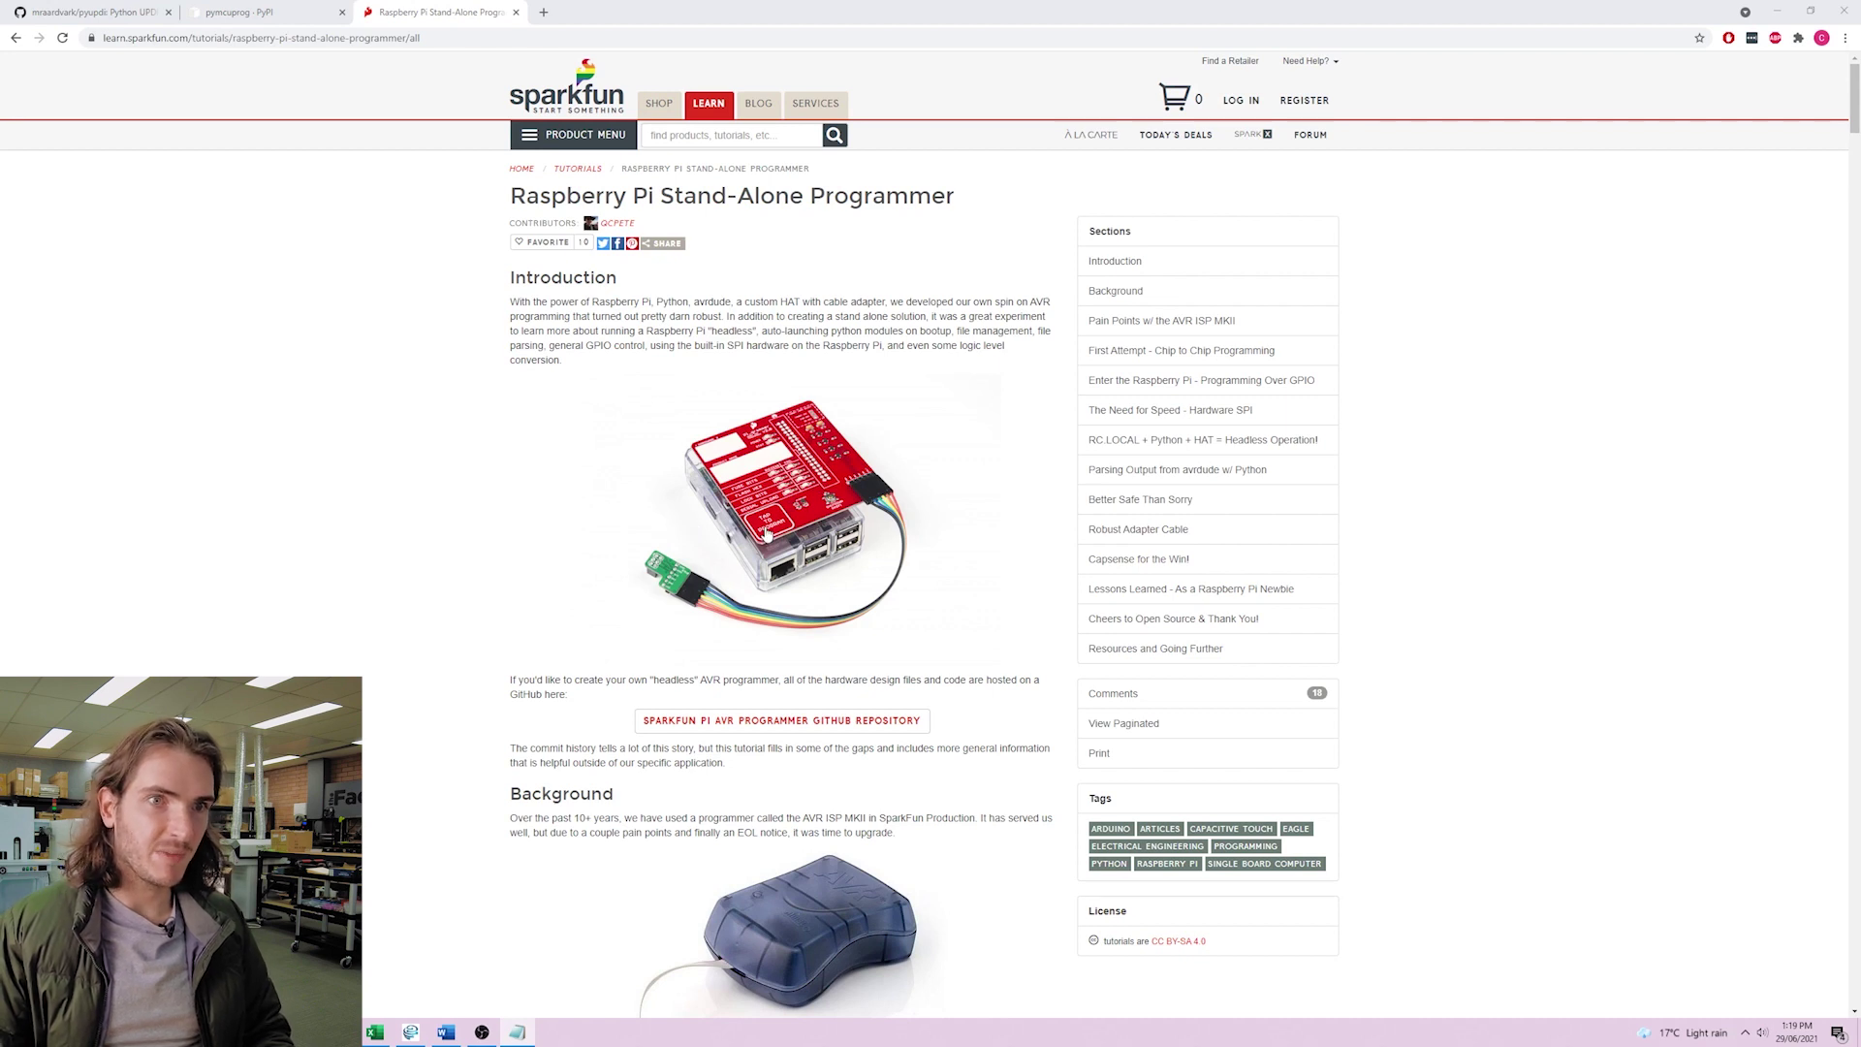
Open the tutorial's Raspberry Pi programmer photo, Pi_Grammer.jpg, at full size
scroll(766, 531, "down", 3)
scroll(768, 552, "up", 3)
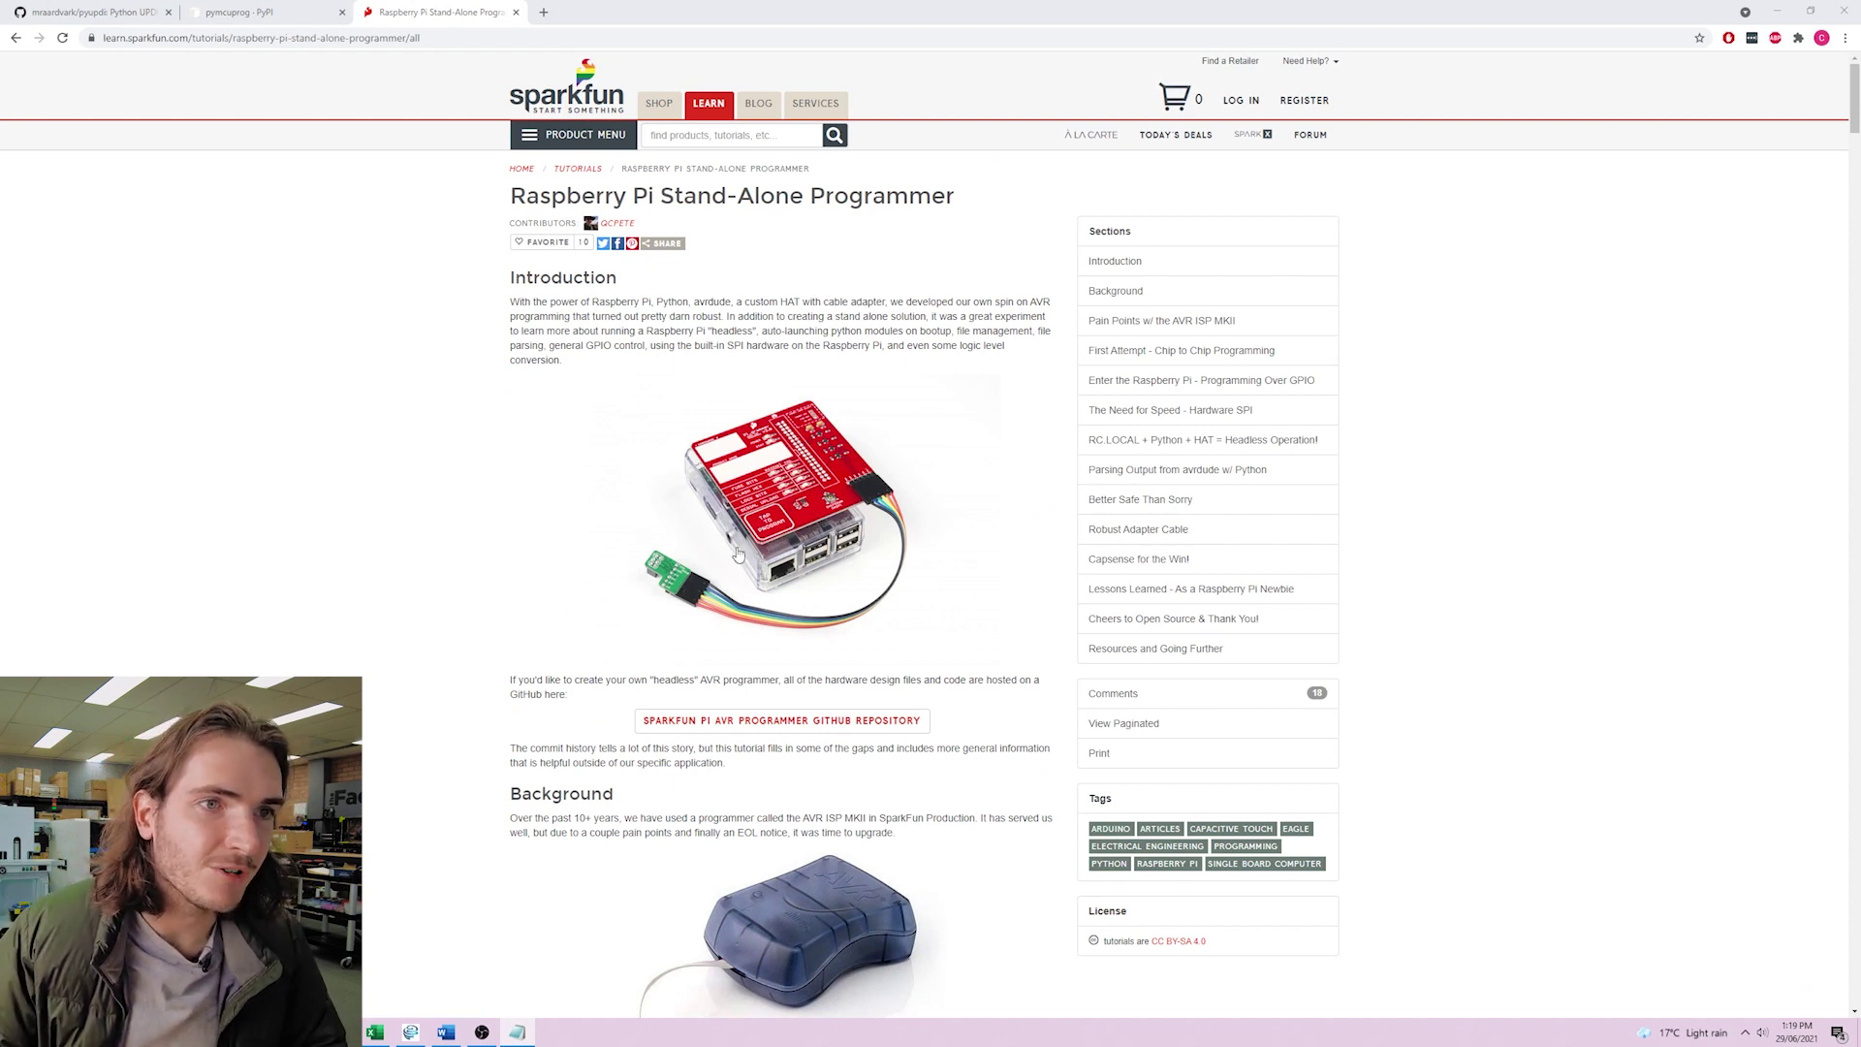
left_click(779, 493)
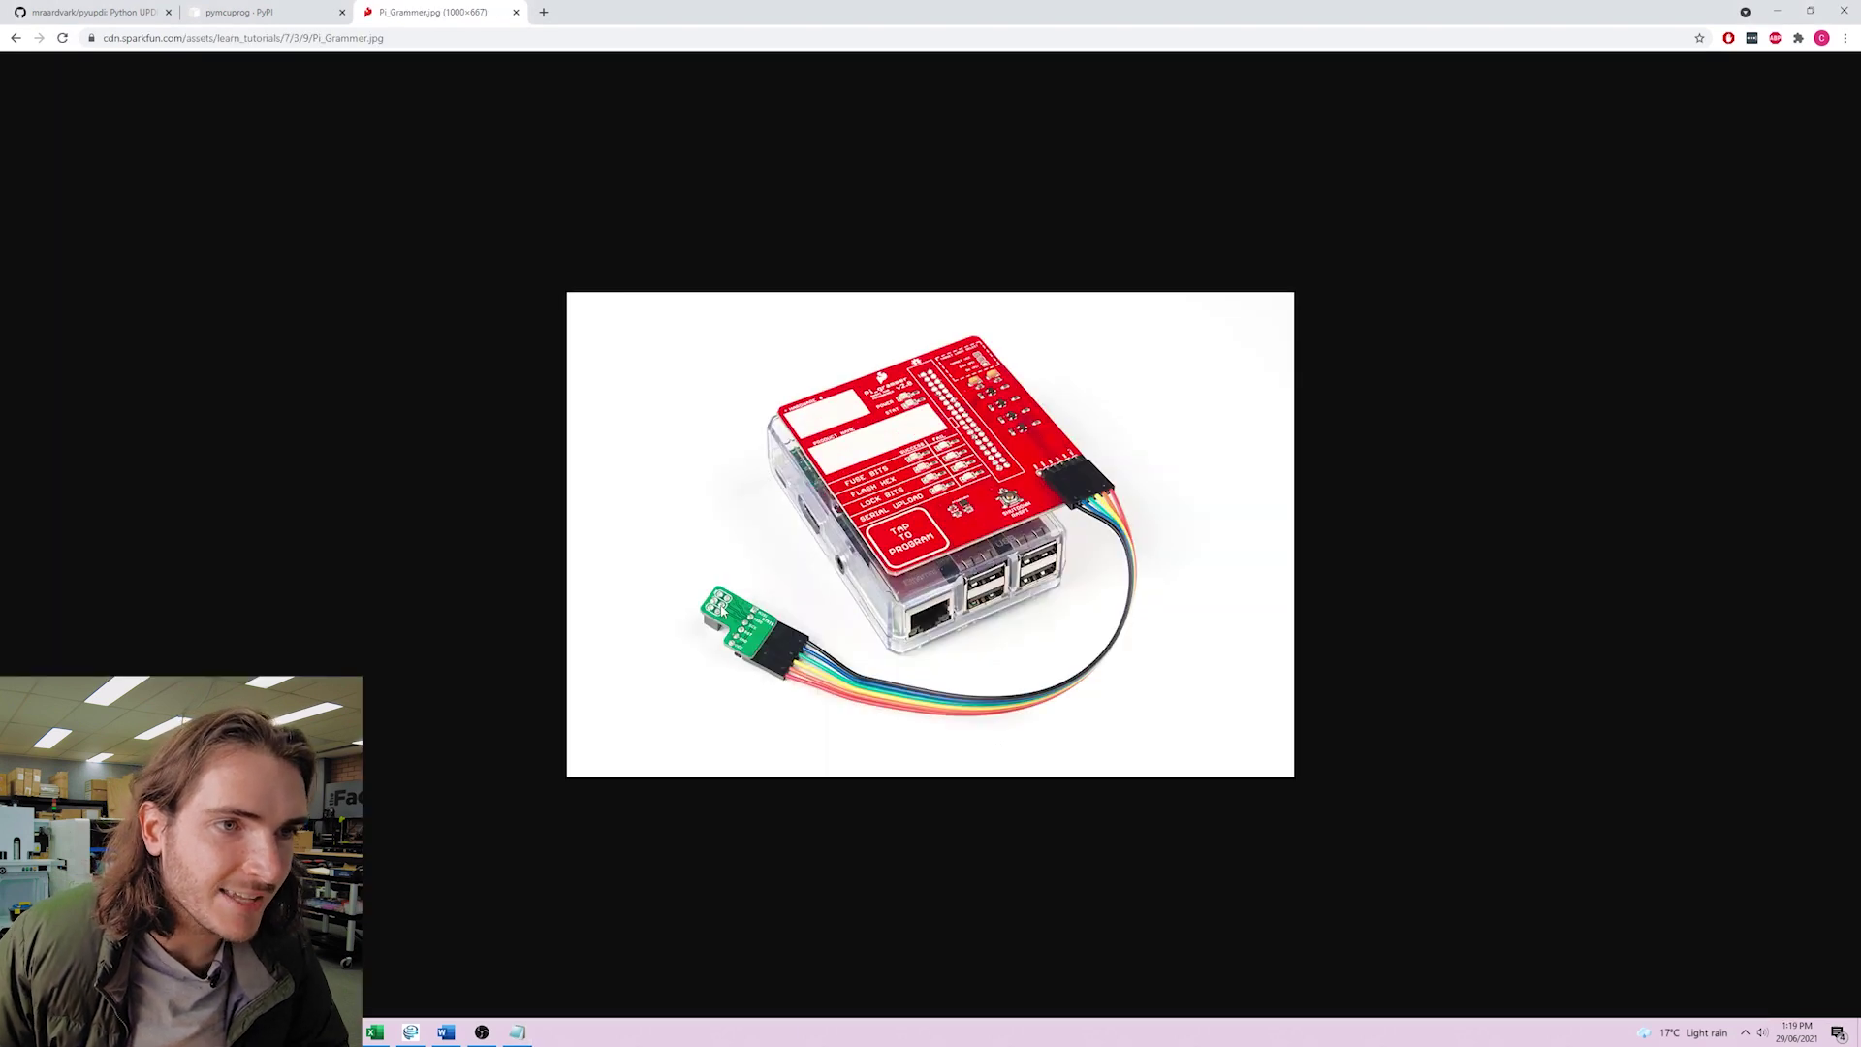